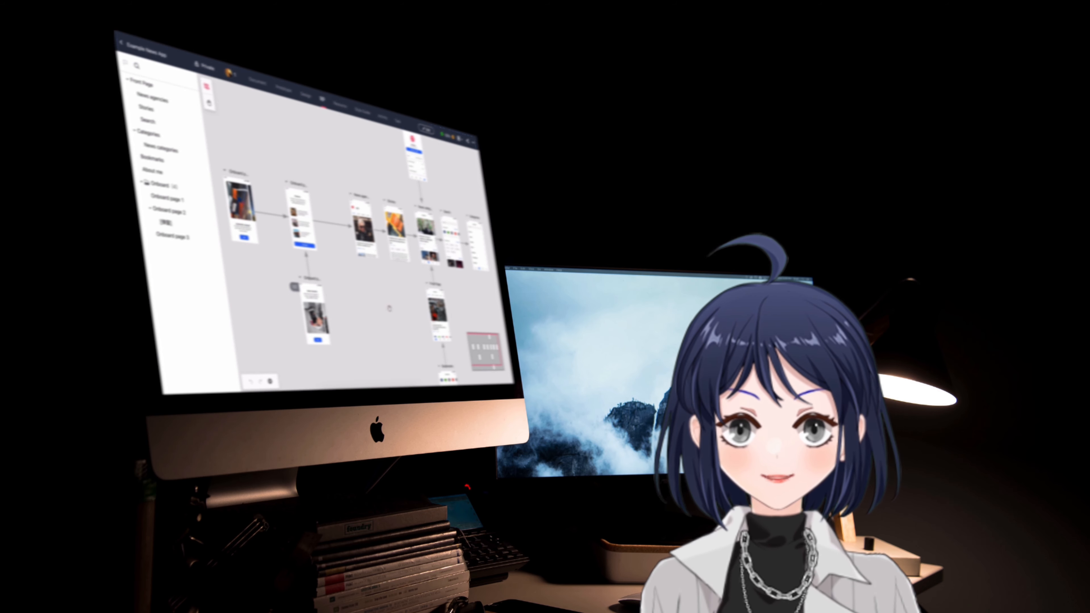
drag(389, 308, 323, 308)
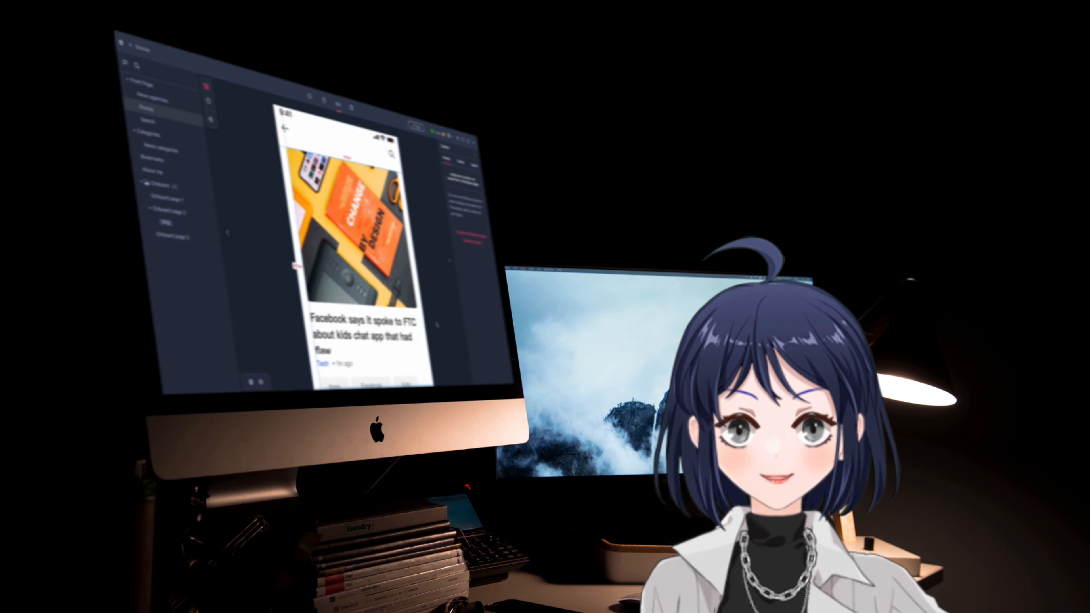
scroll(436, 324, down, 3)
scroll(437, 324, down, 3)
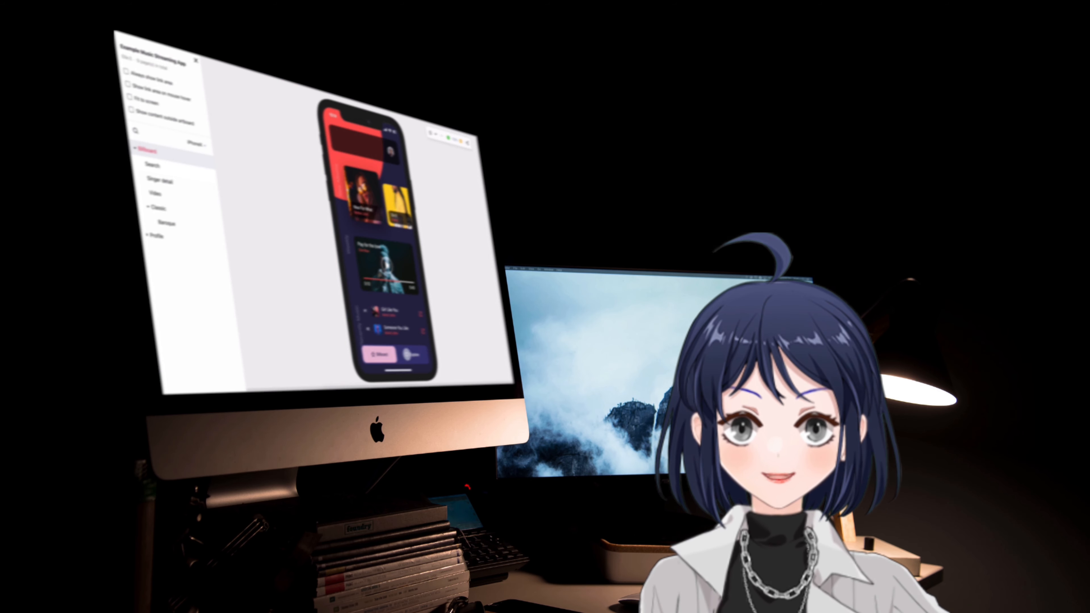
click(411, 355)
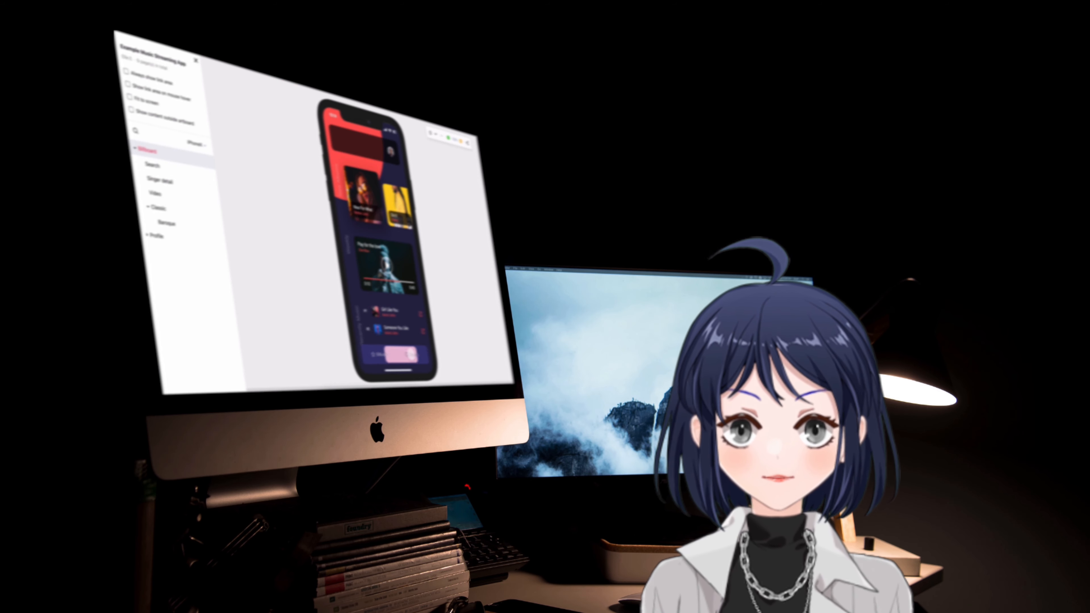
click(379, 356)
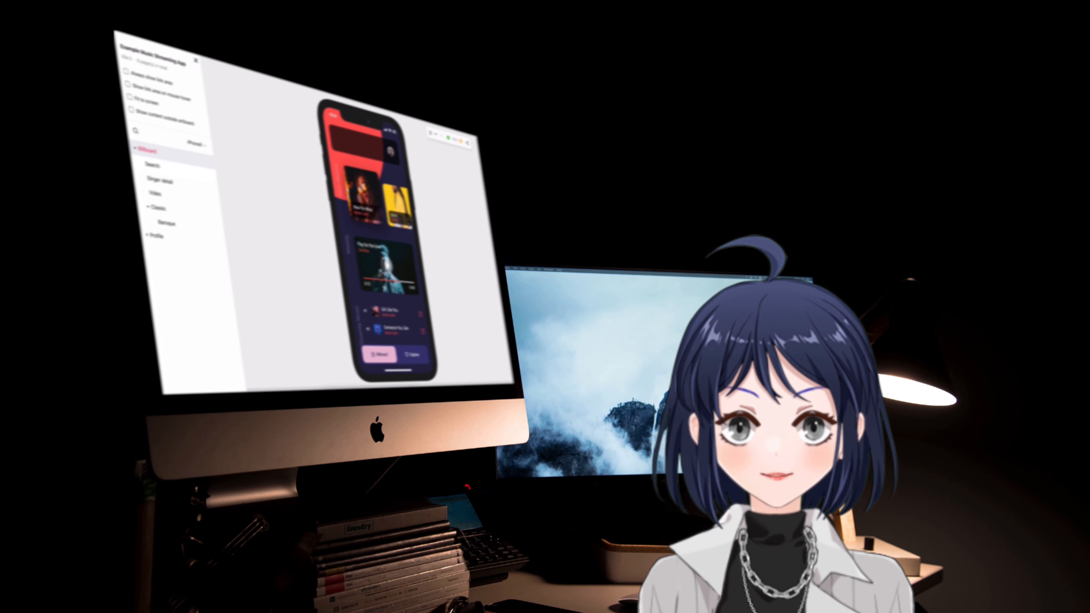
click(386, 265)
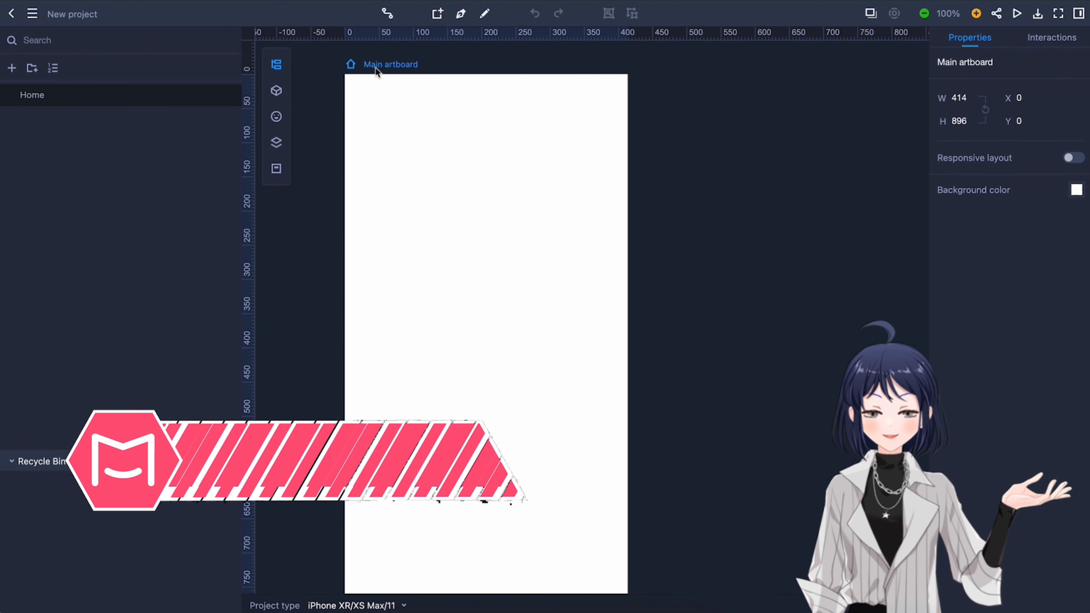
- Set the main artboard's width to 700
click(383, 122)
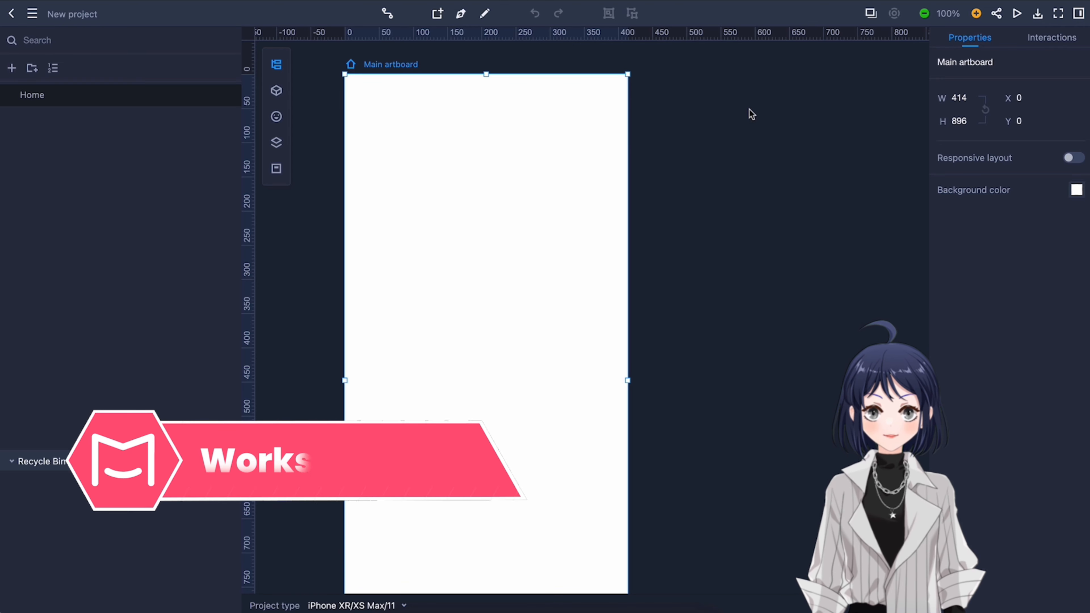
click(965, 97)
text(700)
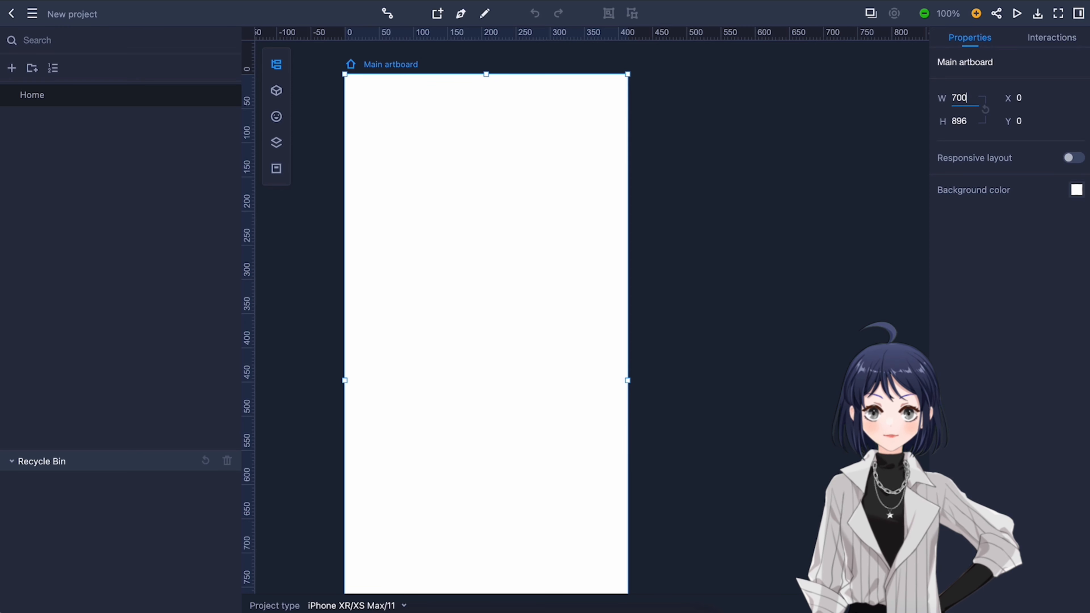
key(Return)
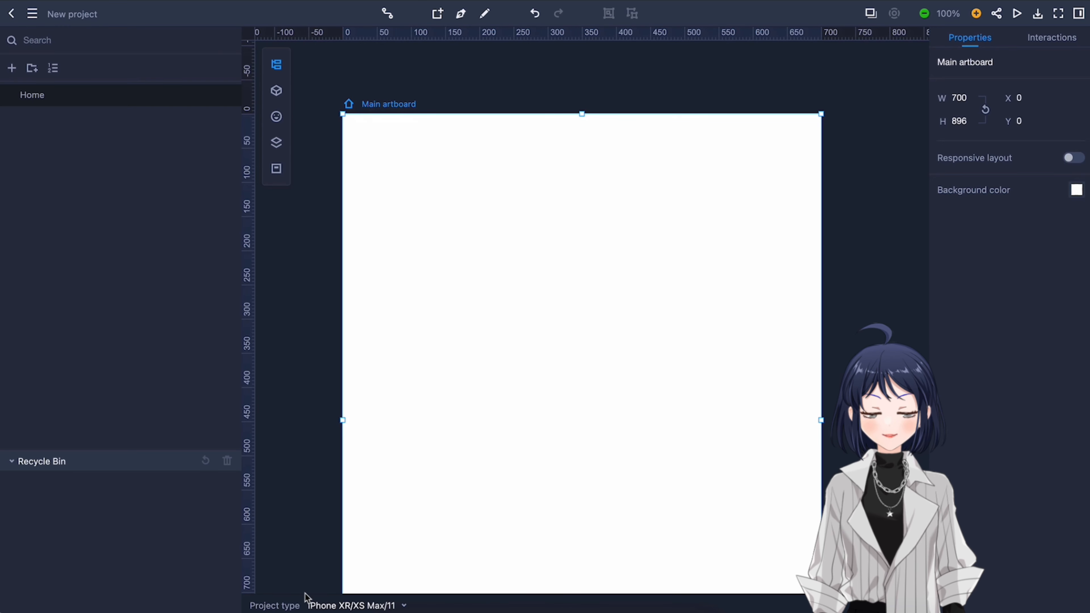
- Look through the preset tablet sizes offered for the project type without changing it
click(404, 605)
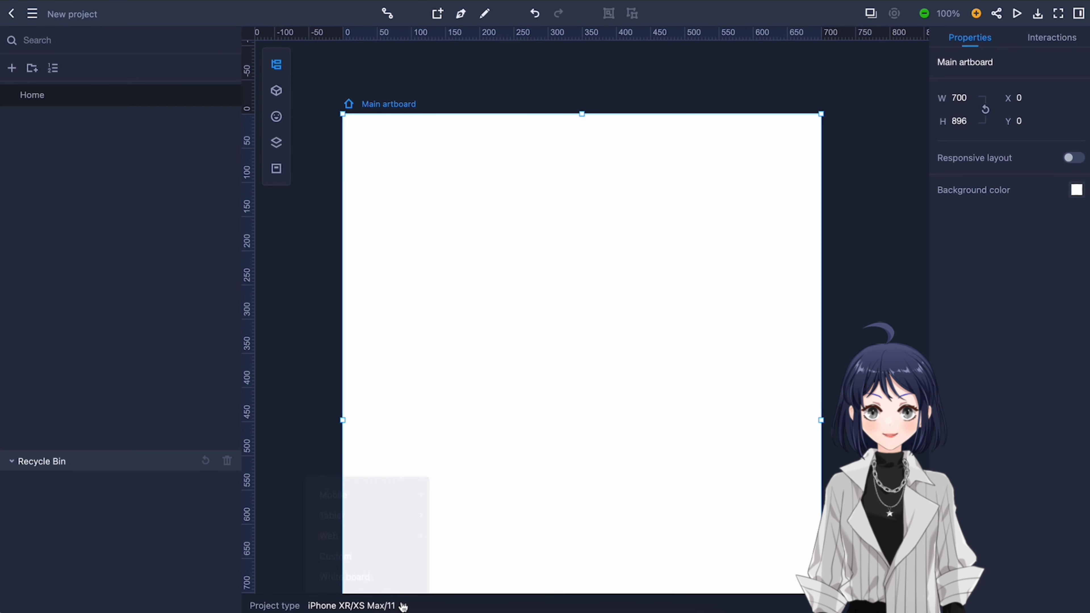
mouse_move(395, 515)
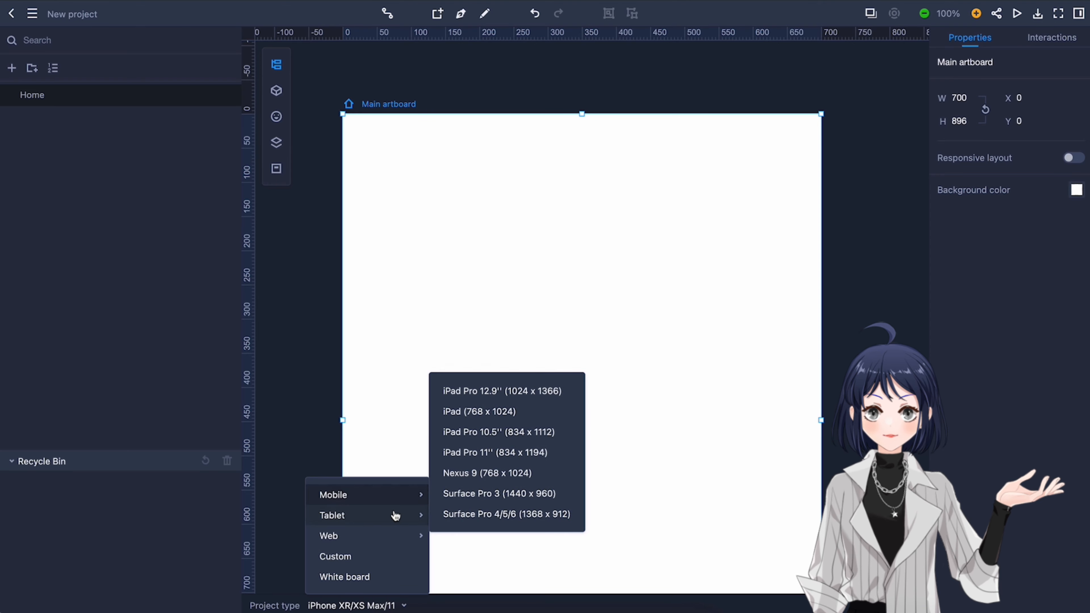
click(509, 557)
- Review the layout, grid and advanced measurement settings in the preferences and close them without changes
click(32, 14)
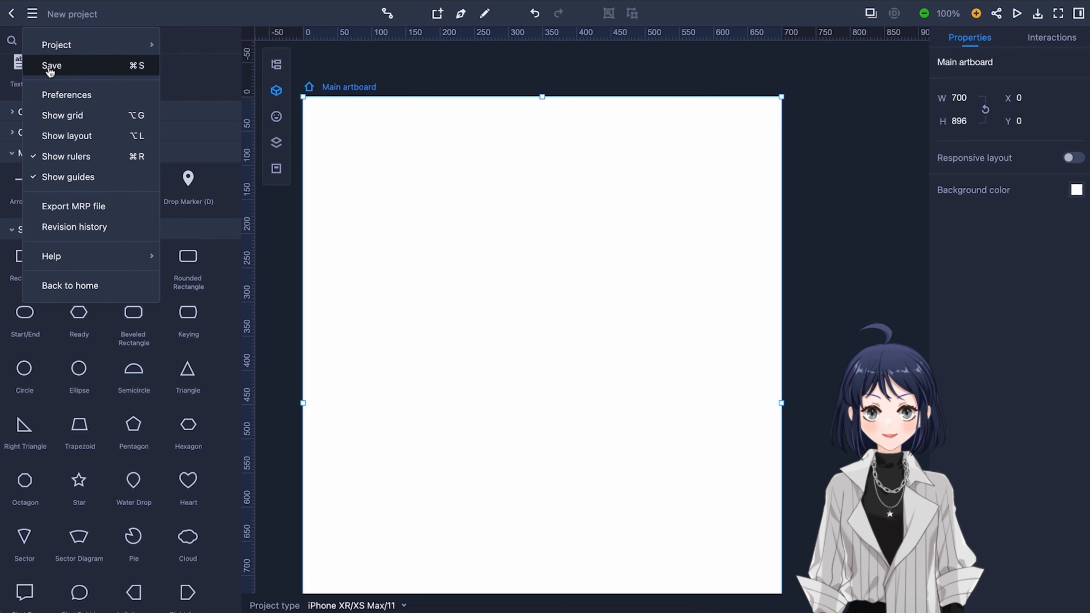
click(64, 103)
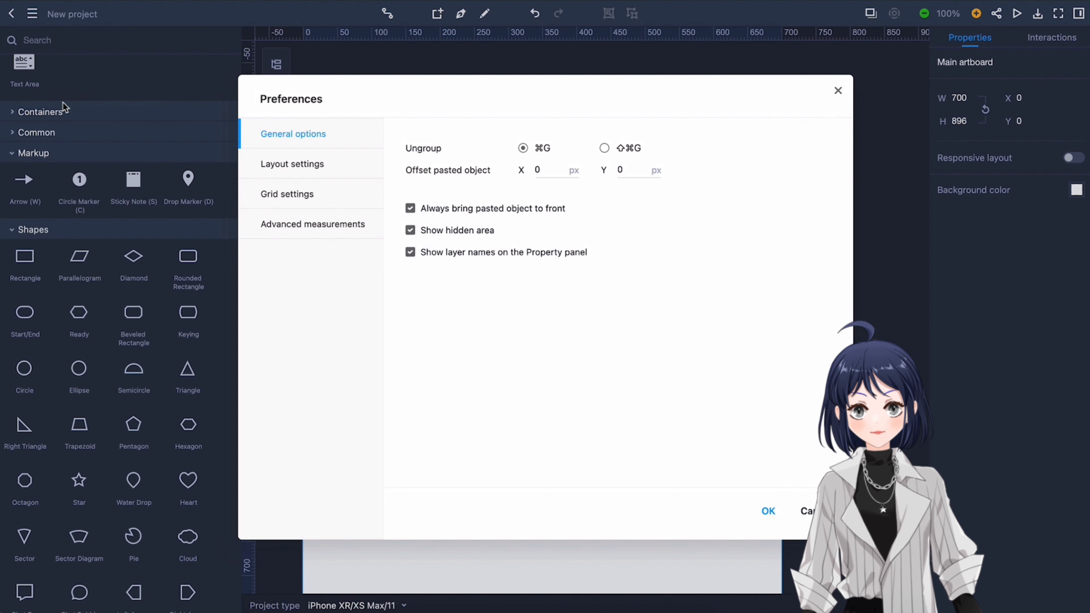
click(280, 169)
click(283, 193)
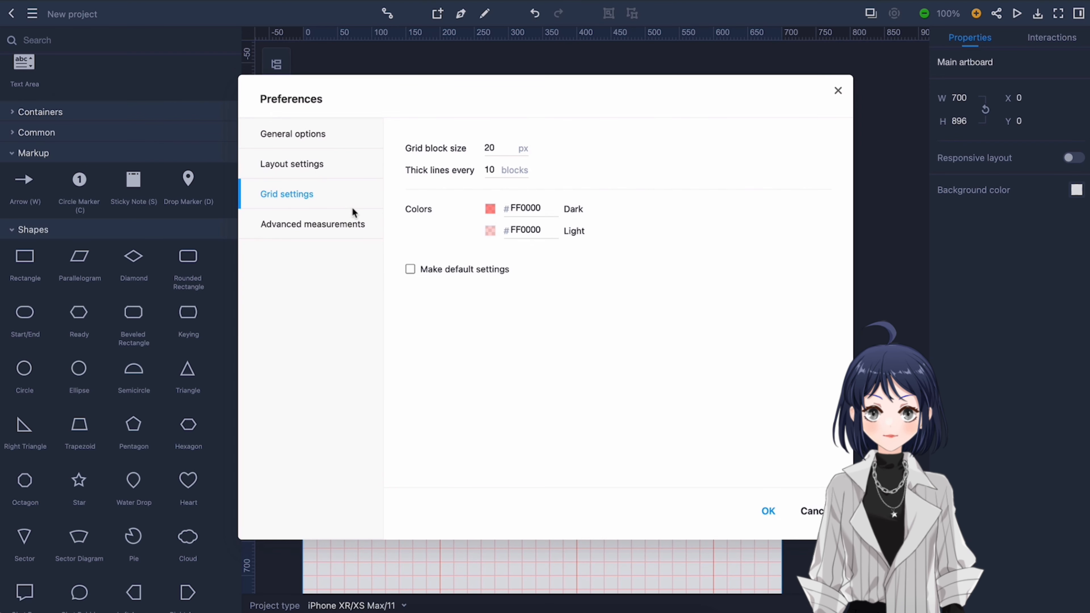
click(370, 226)
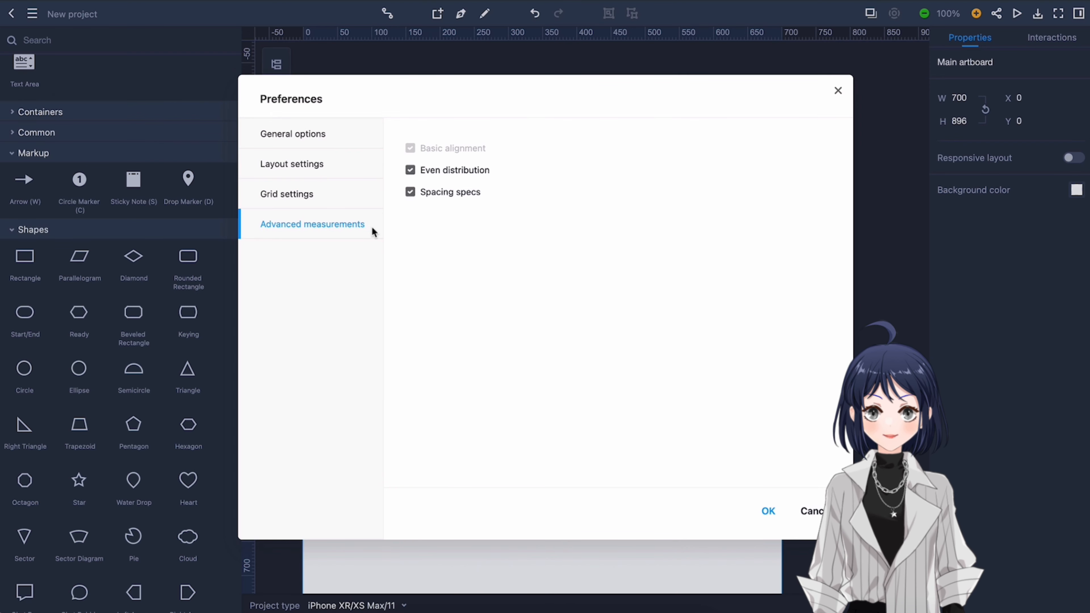
click(838, 91)
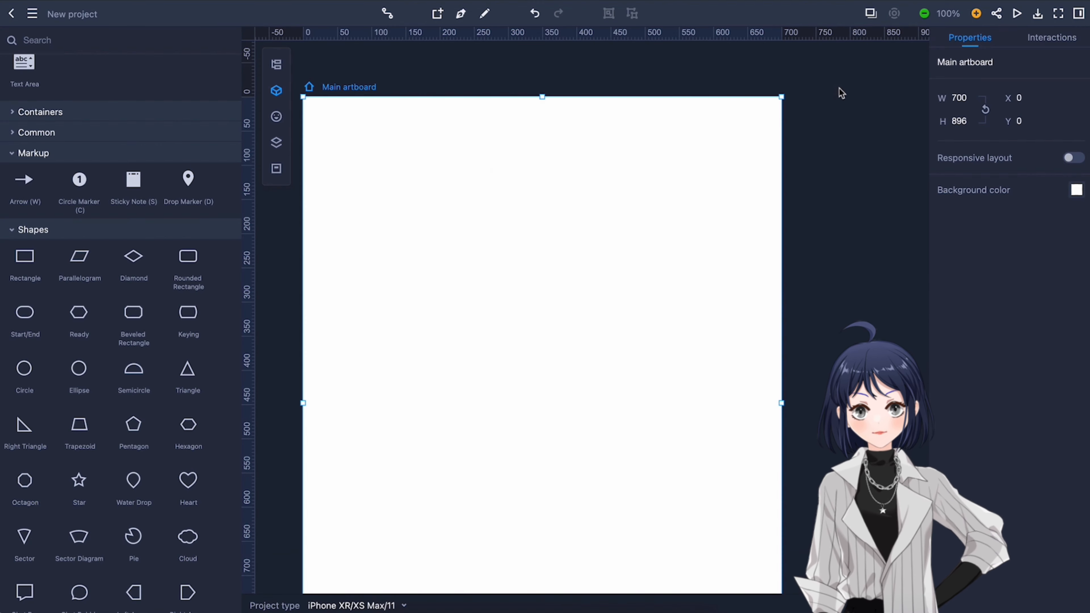
- Read through the keyboard shortcuts reference from the common commands down to the alignment commands and close it
click(33, 14)
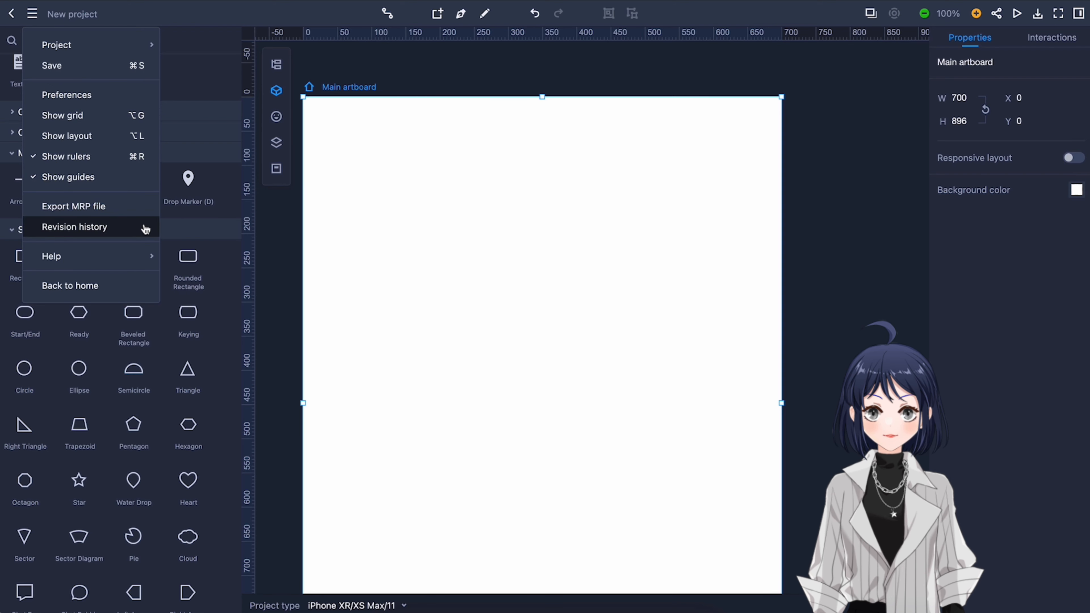
mouse_move(142, 258)
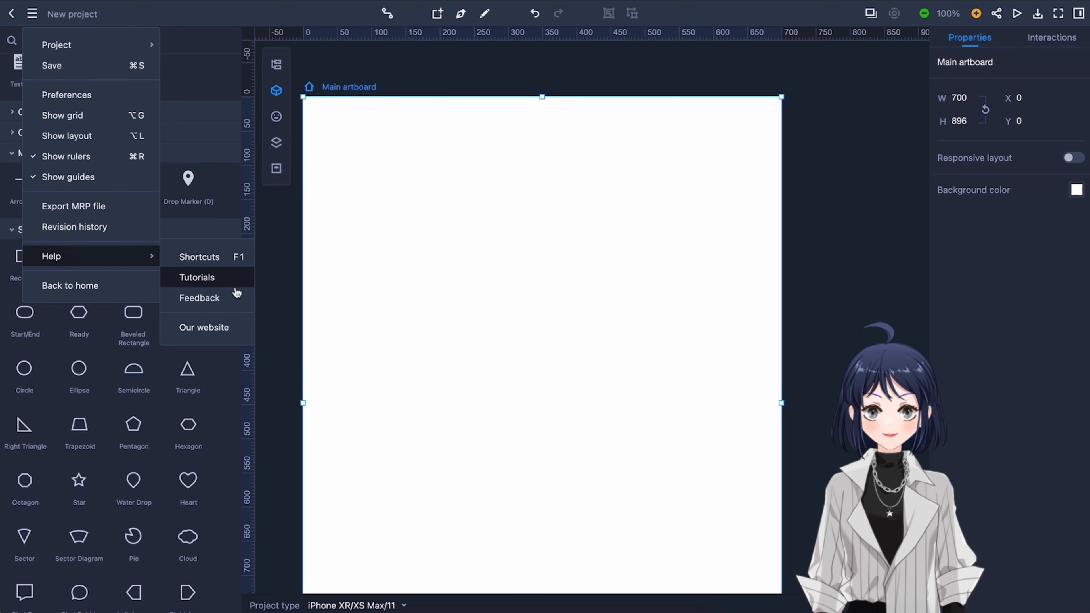
click(227, 262)
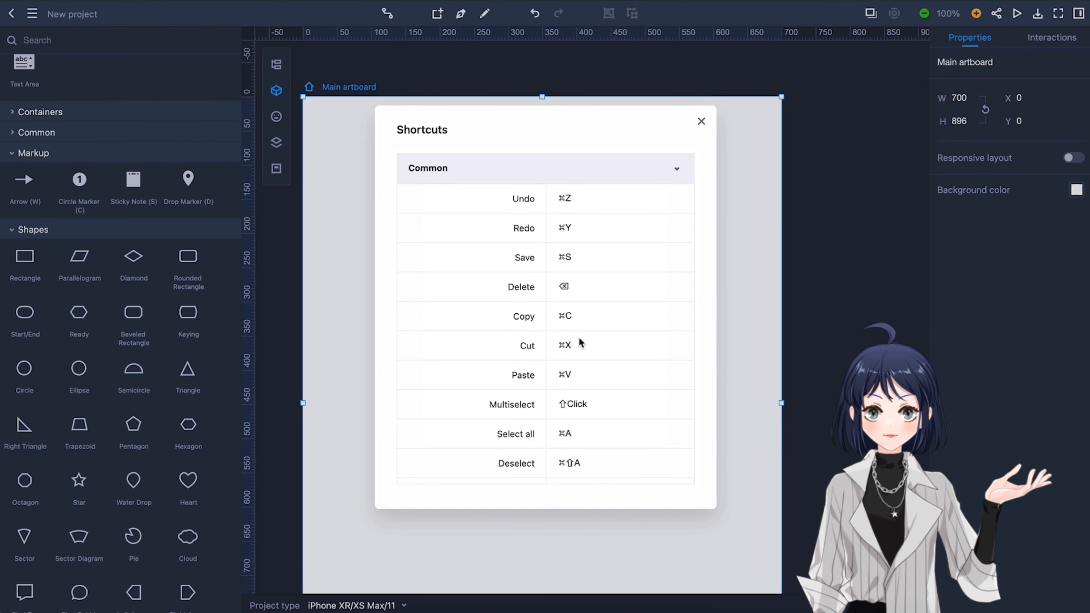
scroll(578, 337, down, 6)
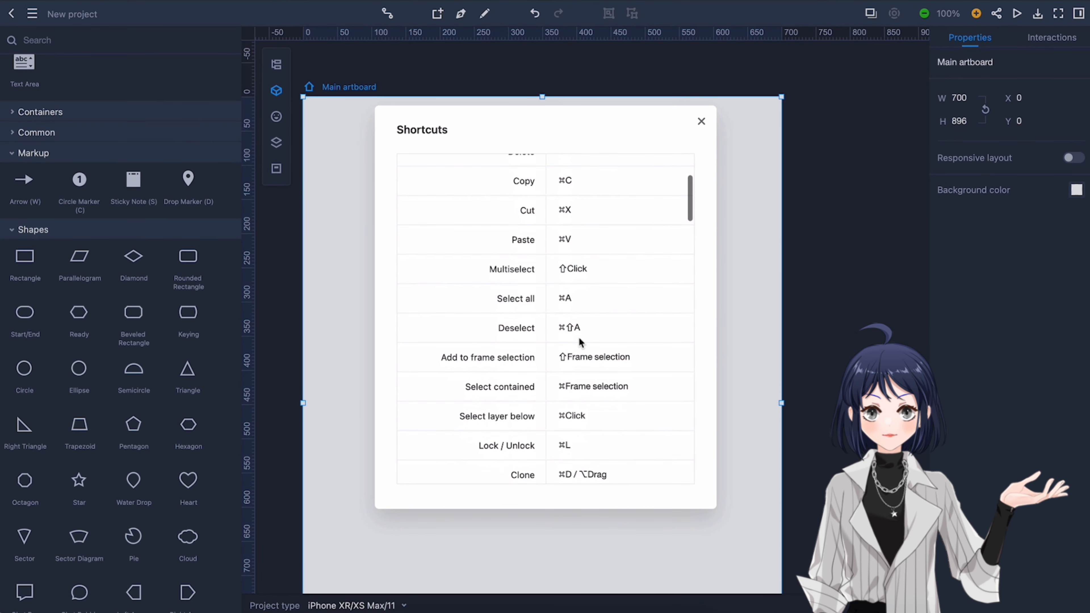
scroll(578, 337, down, 3)
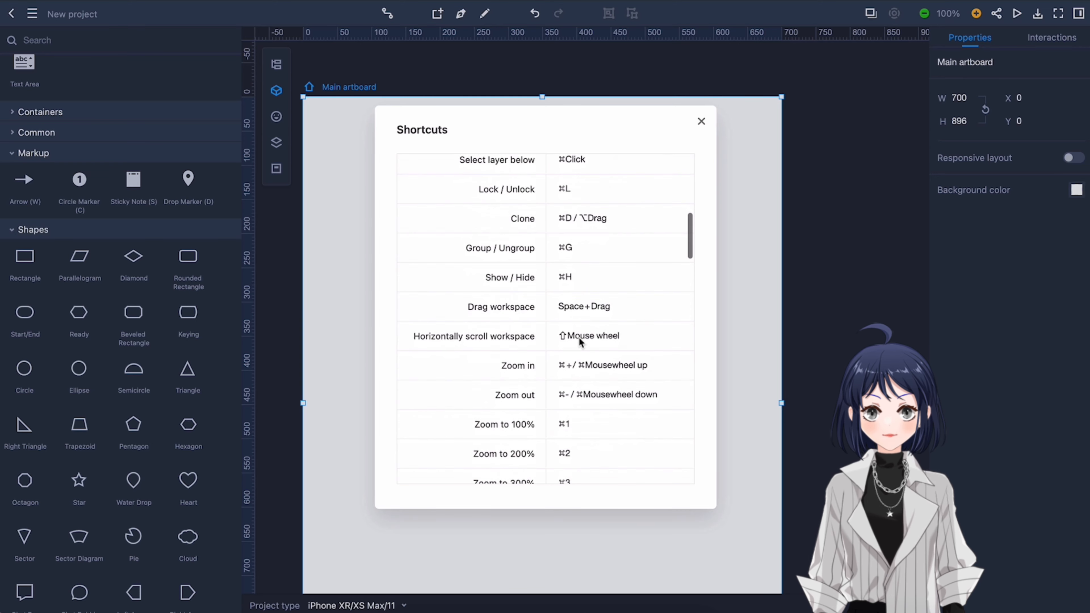
scroll(595, 365, down, 10)
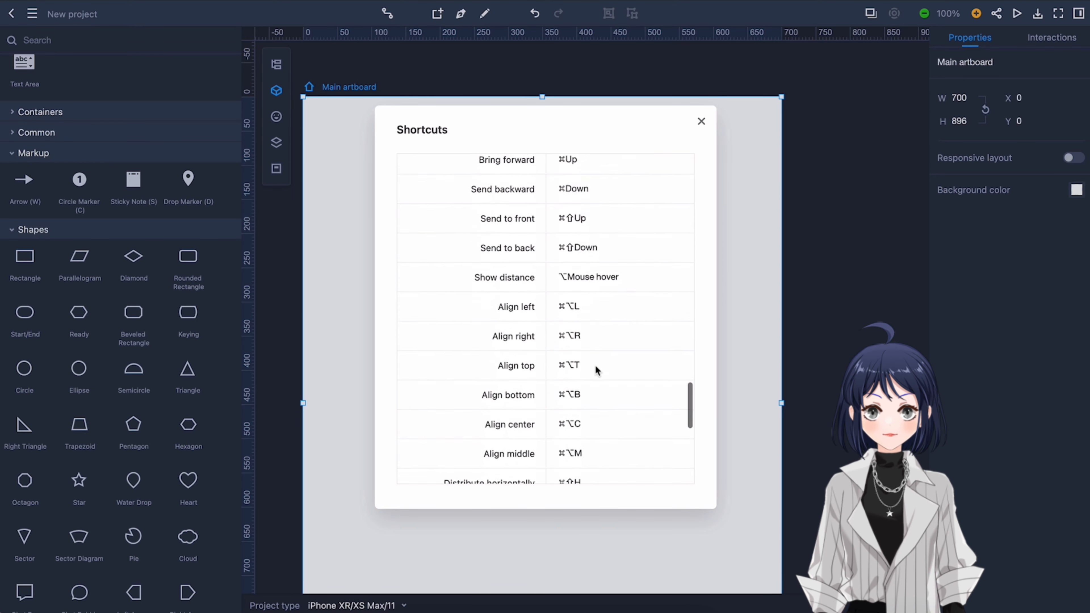
click(701, 123)
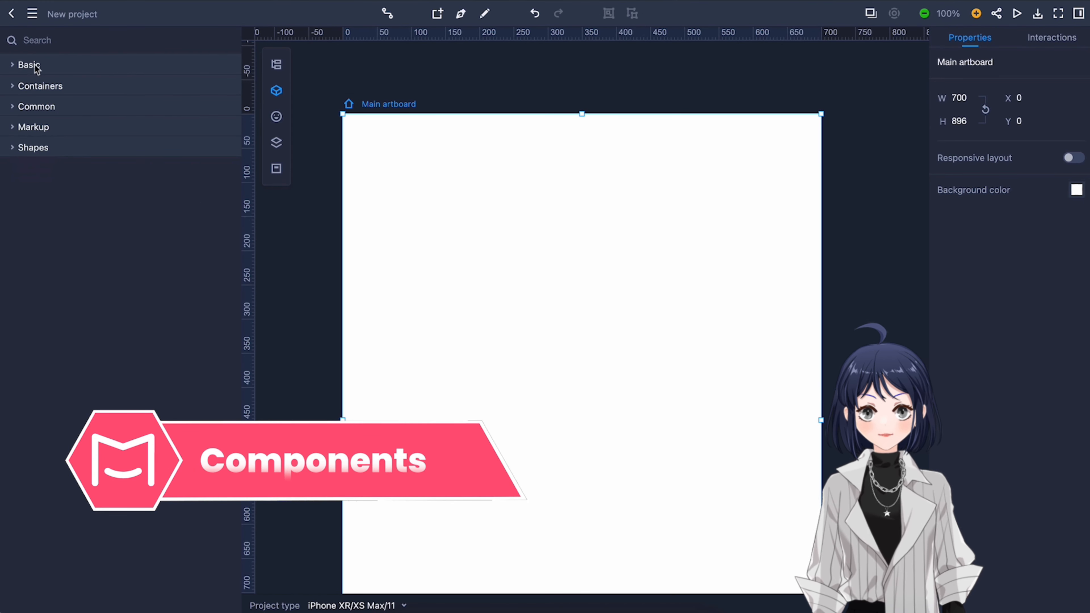
- Place a checkbox at about X 61, Y 90 on the main artboard and a list below it at about X 61, Y 136
click(12, 110)
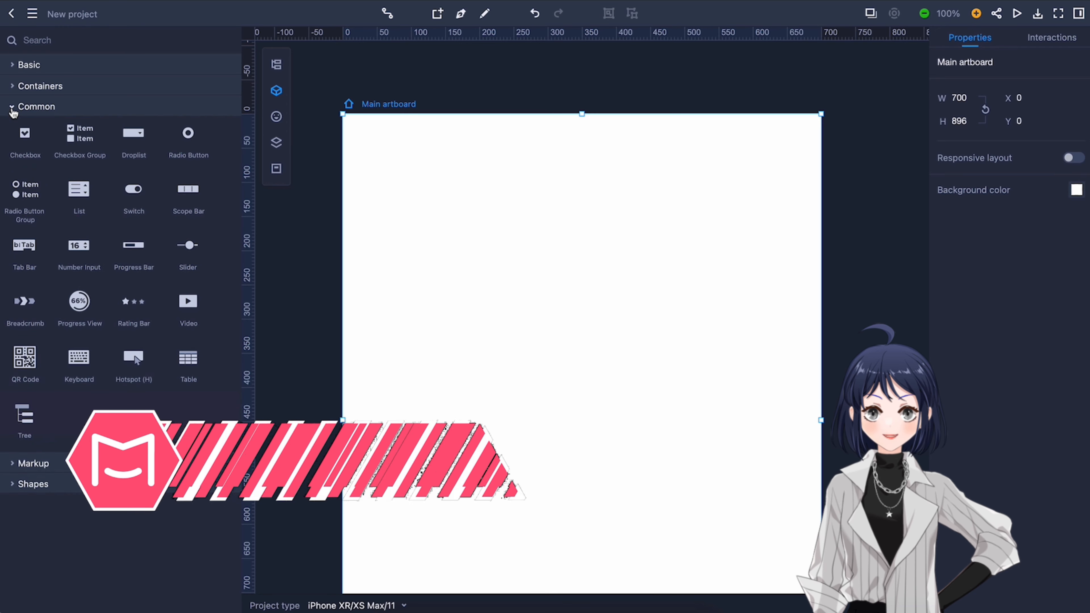
drag(33, 170, 384, 174)
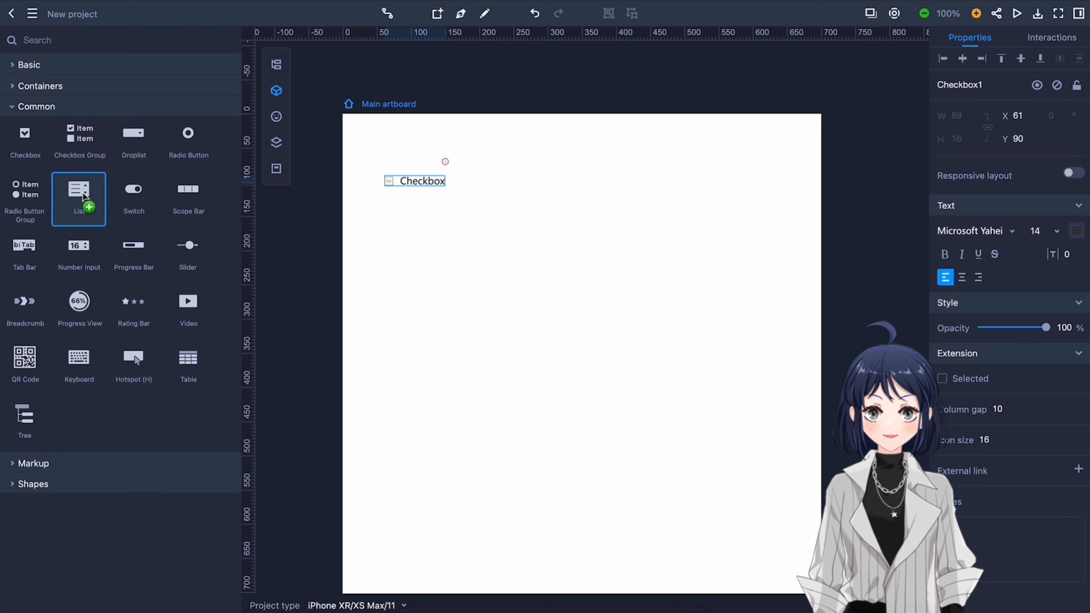
drag(83, 195, 439, 225)
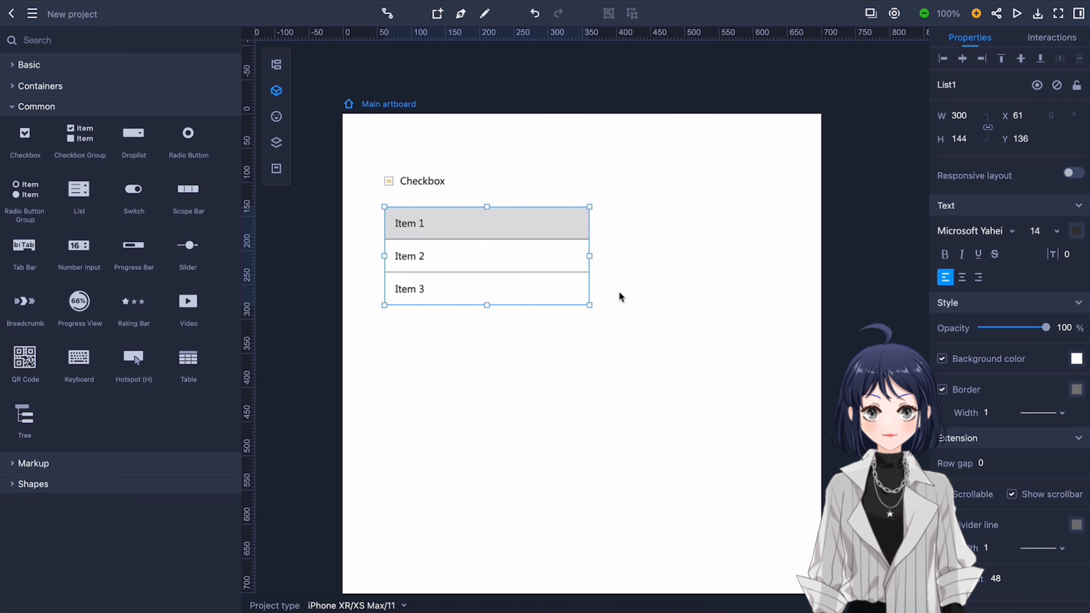
- Resize the list to about 210 × 94 and move Item 2 up to be its first, selected entry
drag(590, 305, 528, 271)
click(560, 344)
double_click(484, 224)
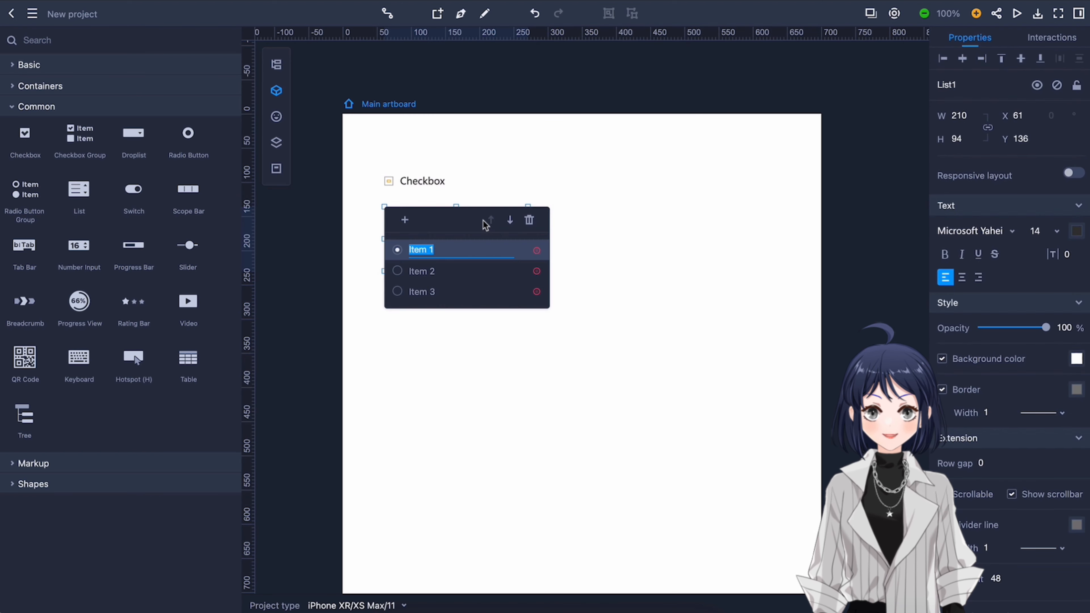
click(413, 275)
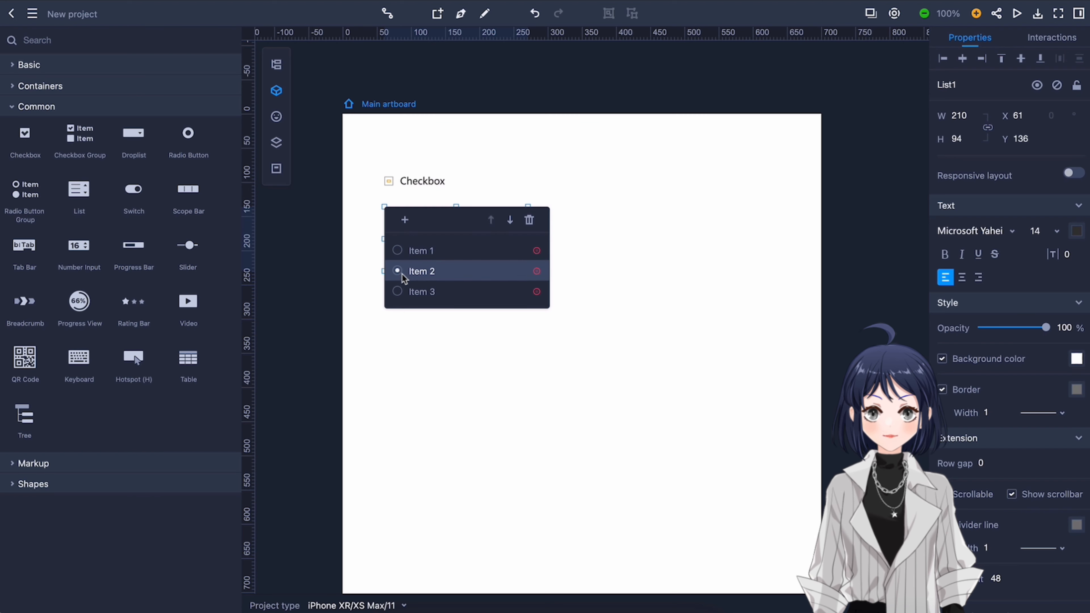
click(398, 292)
click(434, 272)
click(494, 220)
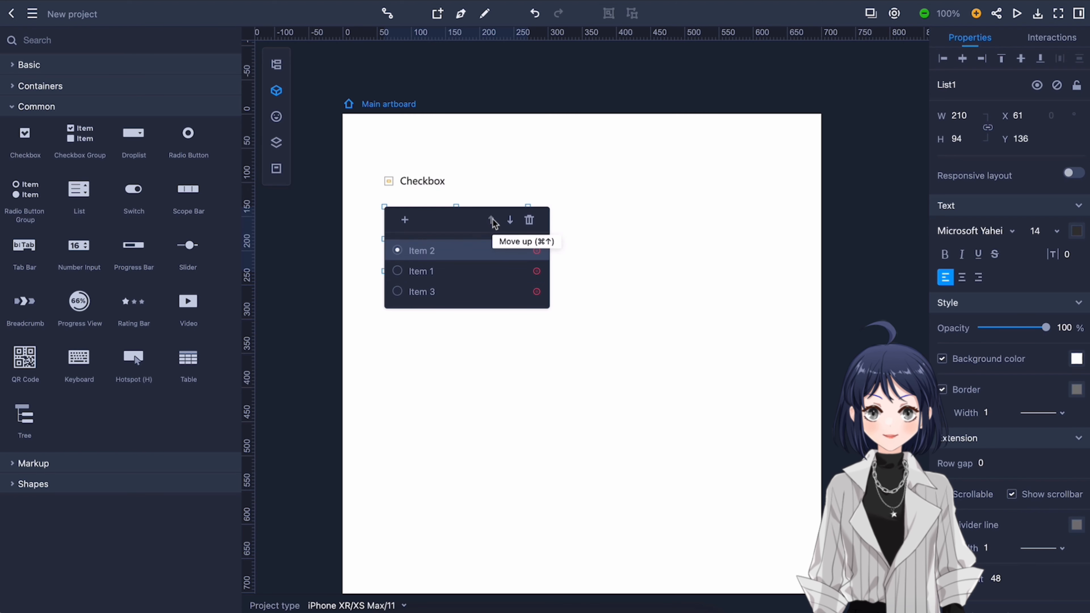
click(633, 287)
click(534, 365)
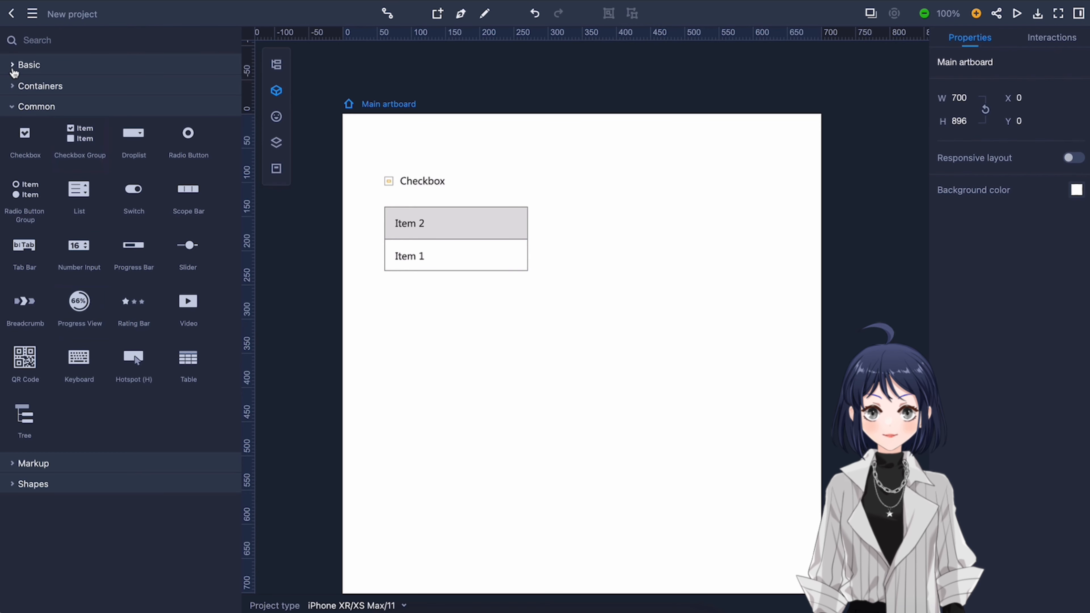
- Add a rectangle of about 389 × 173 below the list, aligned with its left edge at about X 61, Y 260
click(13, 69)
click(27, 103)
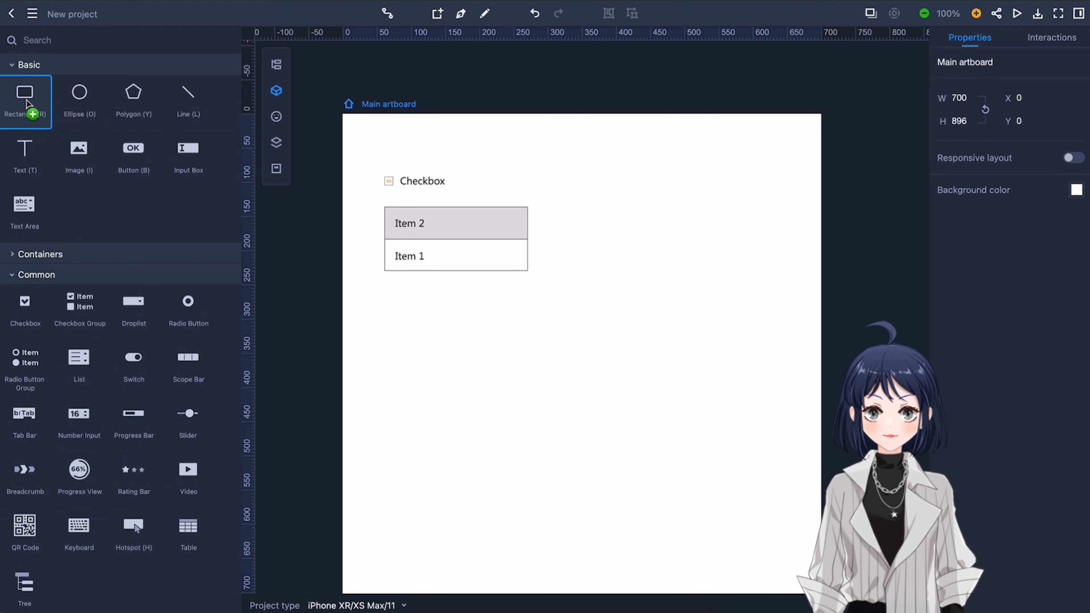
click(400, 309)
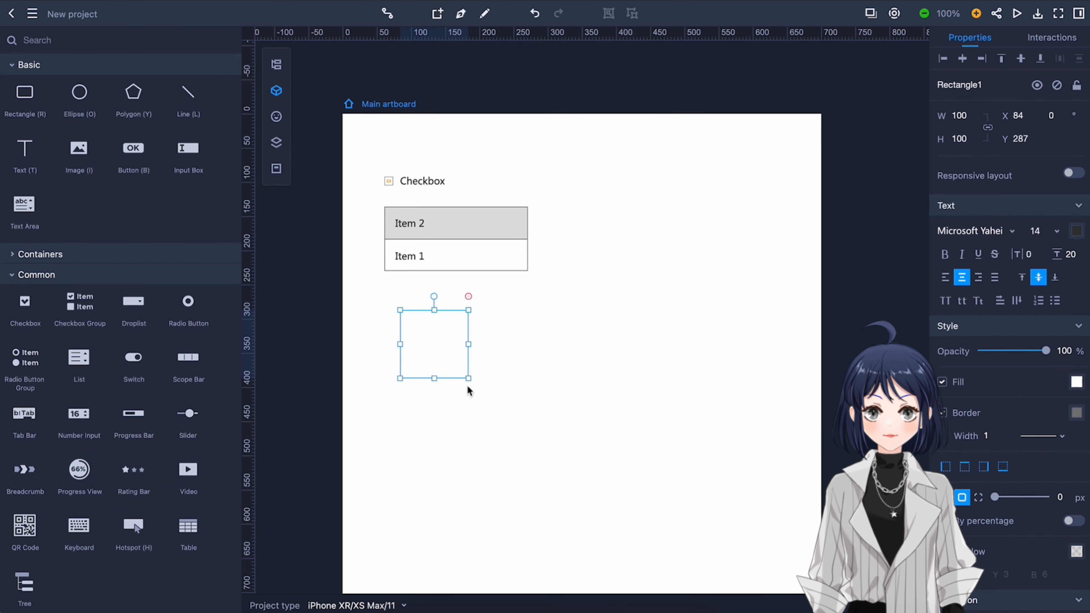
drag(469, 378, 666, 428)
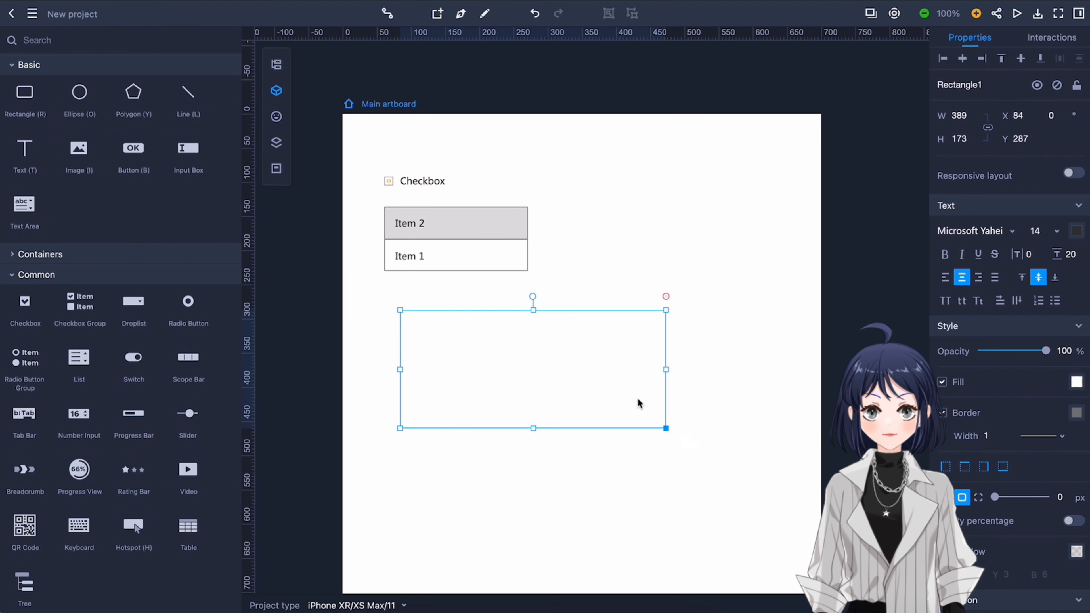
click(583, 308)
drag(575, 310, 559, 291)
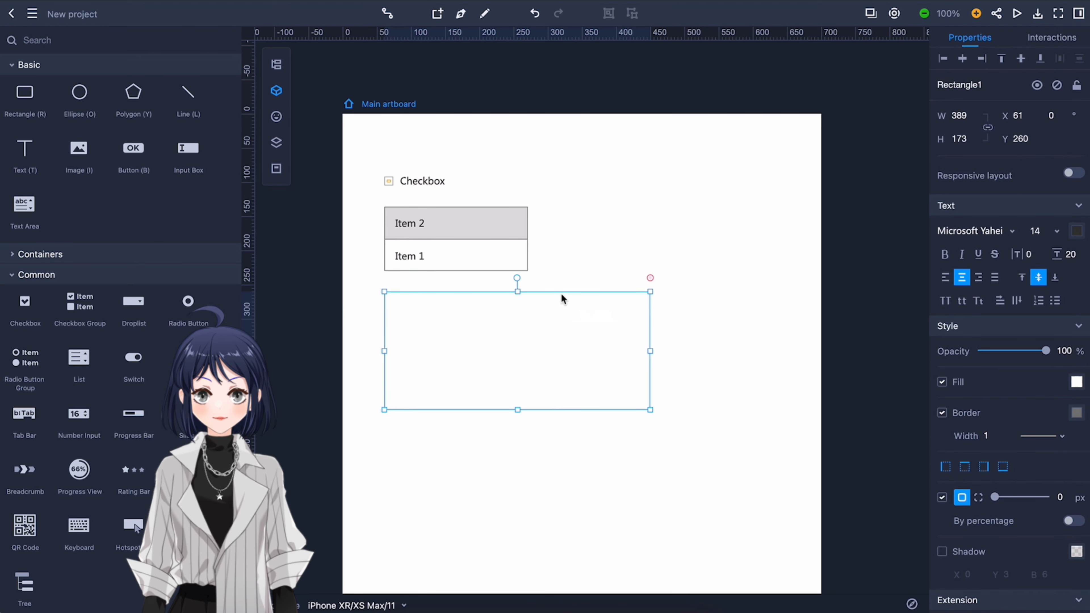
- Pick a flat fill color for the large rectangle below the list and deselect it
scroll(960, 397, down, 5)
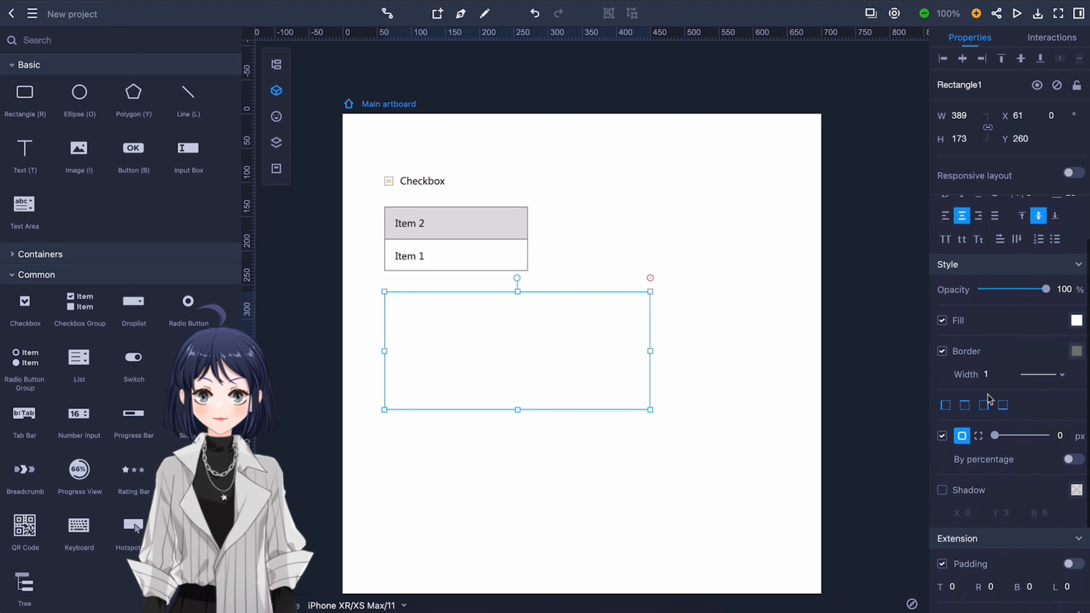
click(1075, 279)
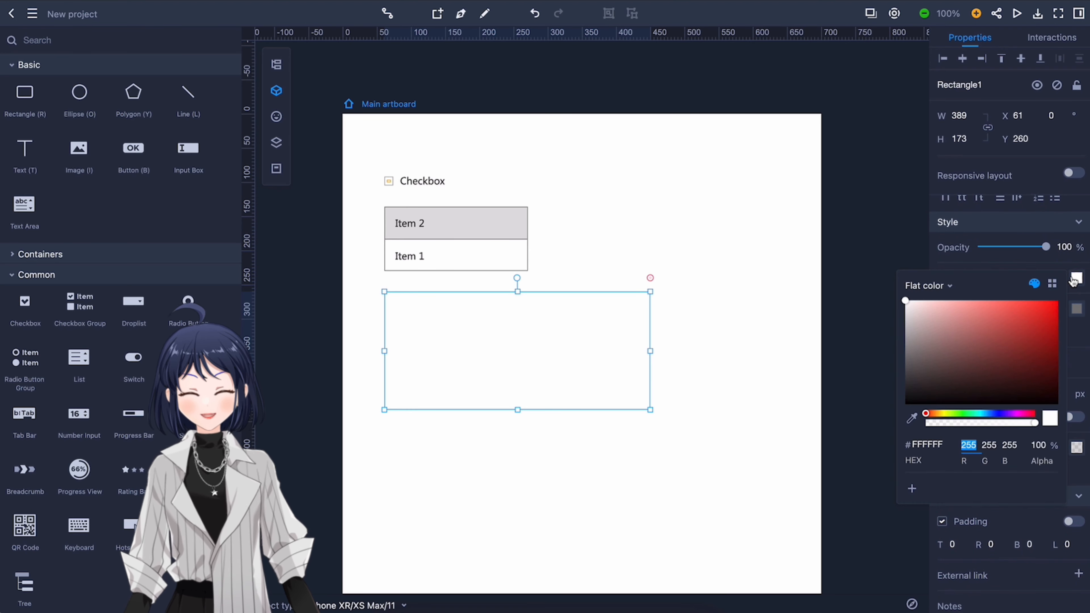
click(1013, 333)
click(746, 355)
click(753, 441)
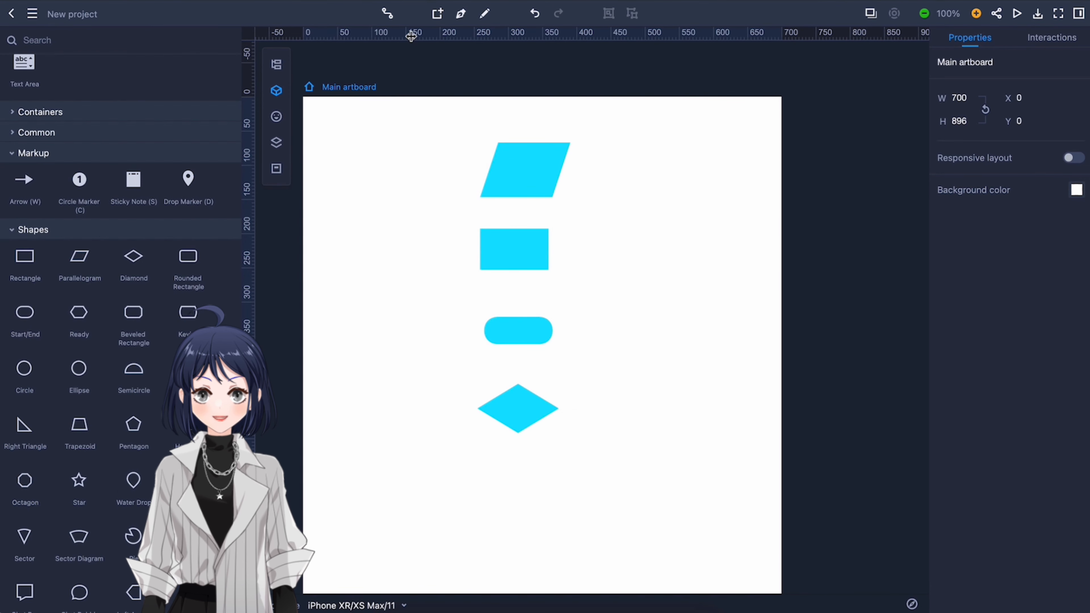
- Draw connectors from the parallelogram's bottom to the rectangle's top and from the rounded Start/End shape's top to the rectangle's bottom
click(388, 15)
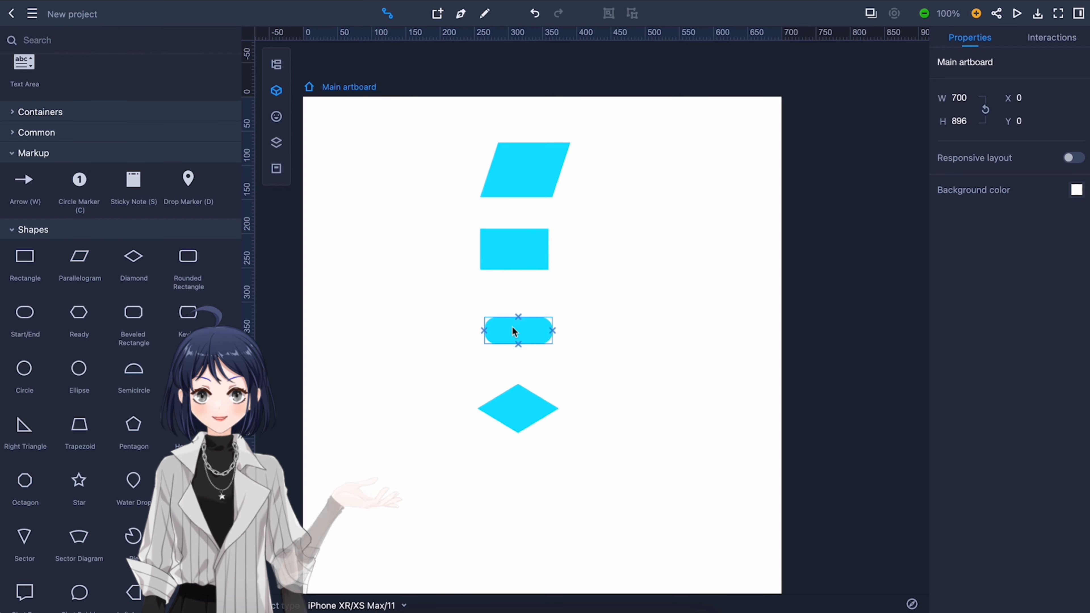
click(531, 162)
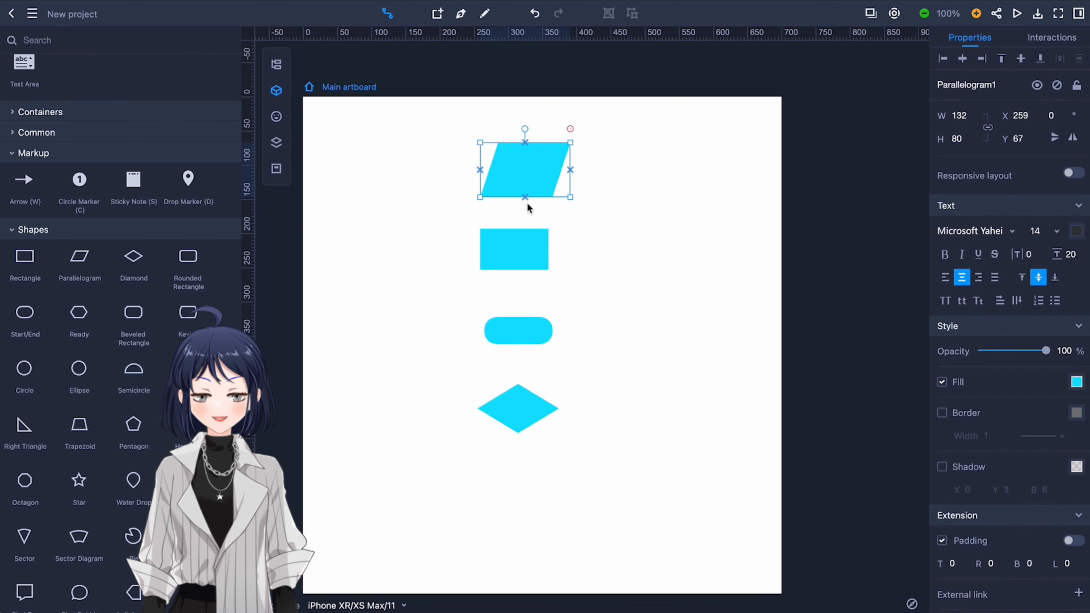
drag(519, 236, 516, 234)
click(515, 329)
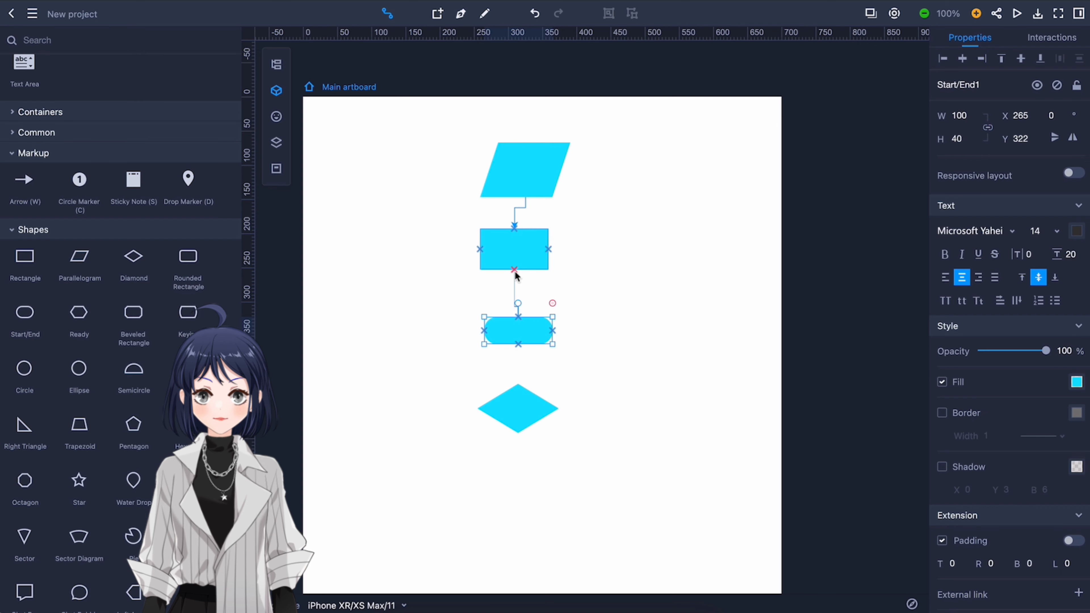
drag(515, 275, 515, 266)
- Connect the diamond's top to the Start/End shape's bottom, and move the Start/End shape left and the rectangle right
click(519, 385)
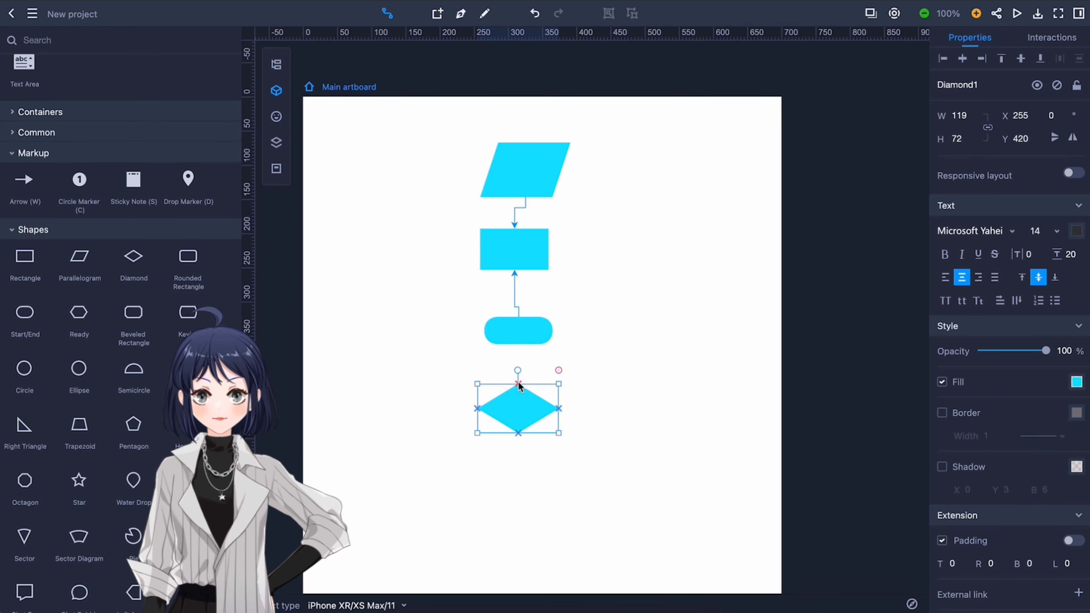
drag(519, 386, 455, 328)
click(621, 377)
drag(522, 257, 637, 266)
click(637, 453)
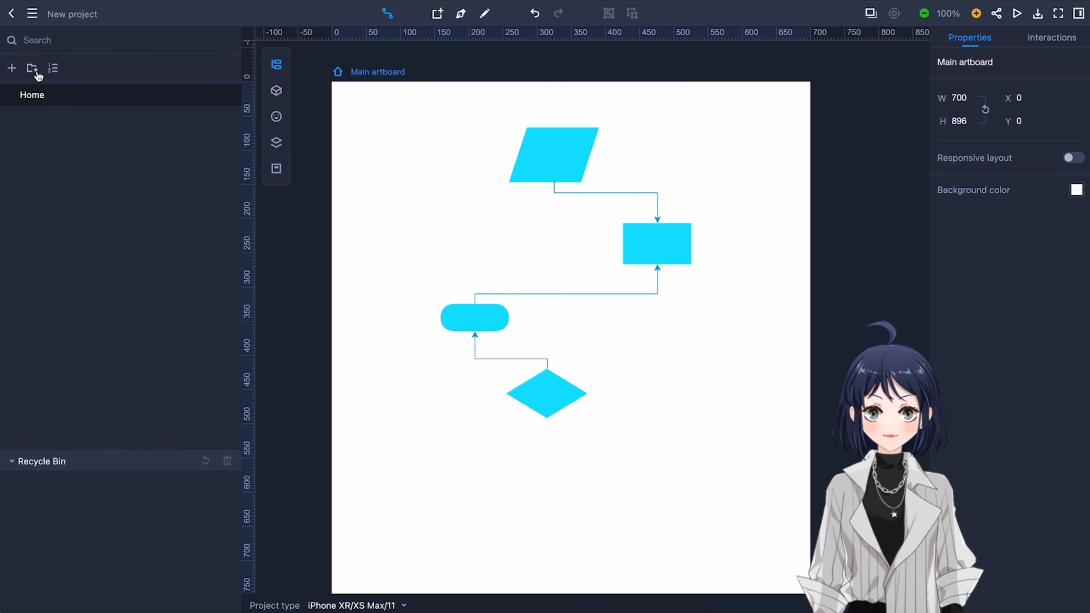
- Add a new page below Home and look over its blank artboard
click(12, 68)
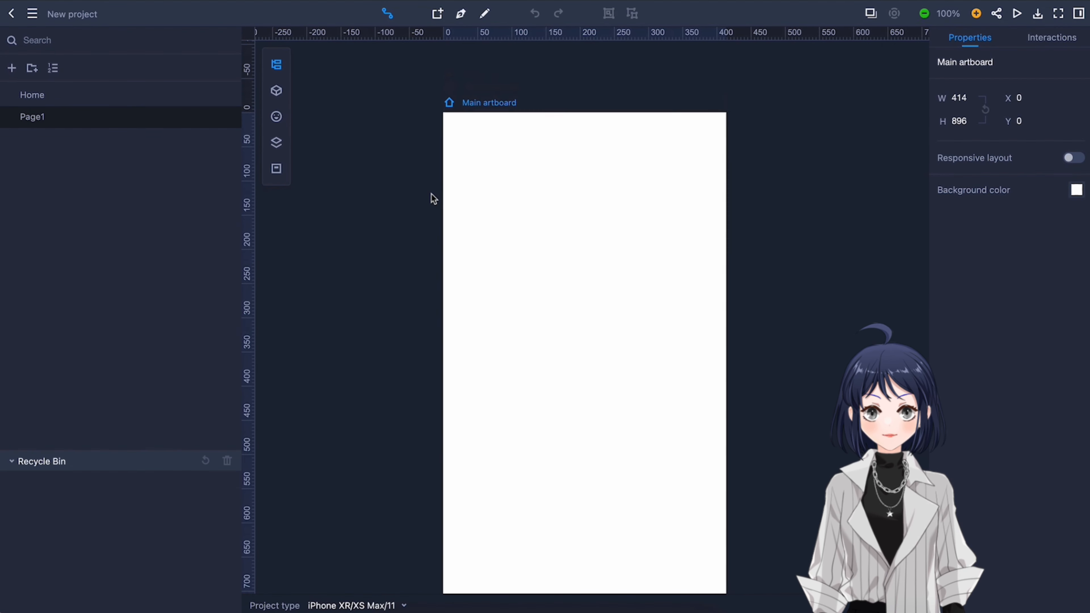
scroll(431, 194, down, 2)
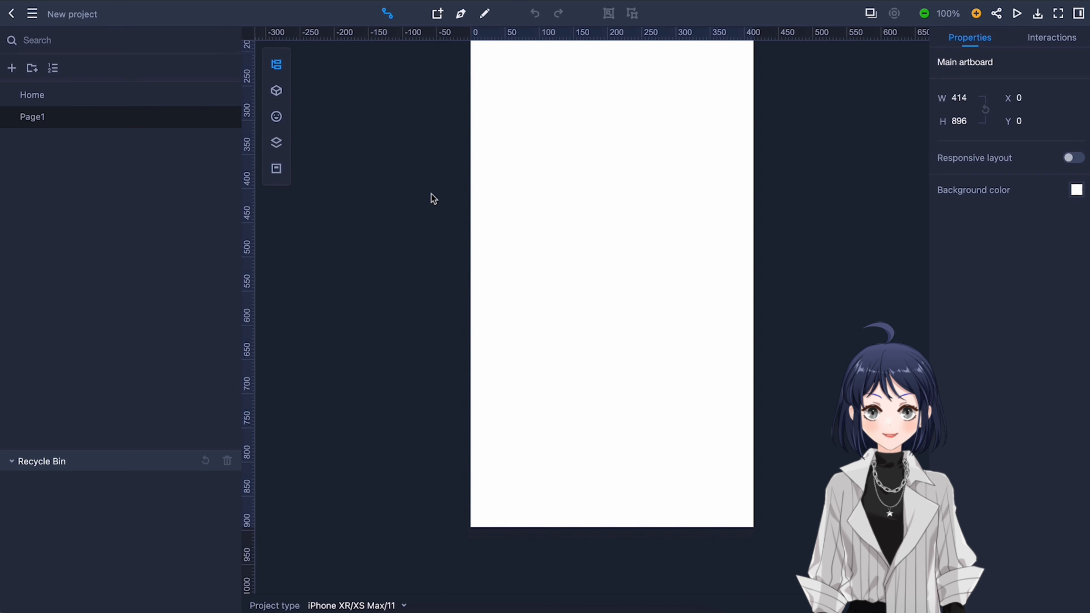
scroll(431, 194, up, 3)
scroll(431, 194, up, 1)
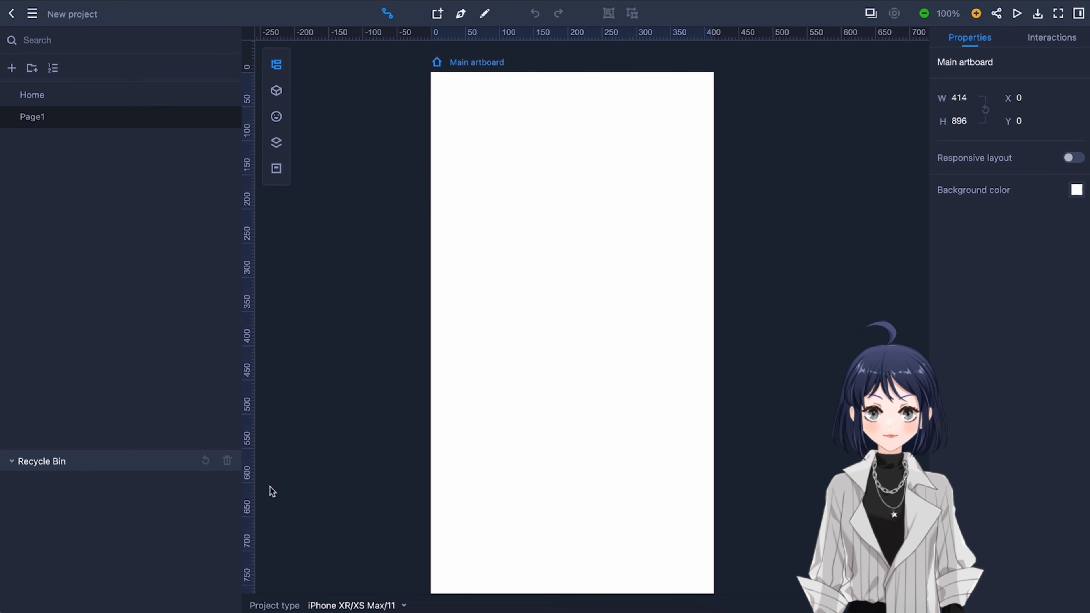
- Open Page1's name for editing, leave it as is, and delete the page
double_click(51, 123)
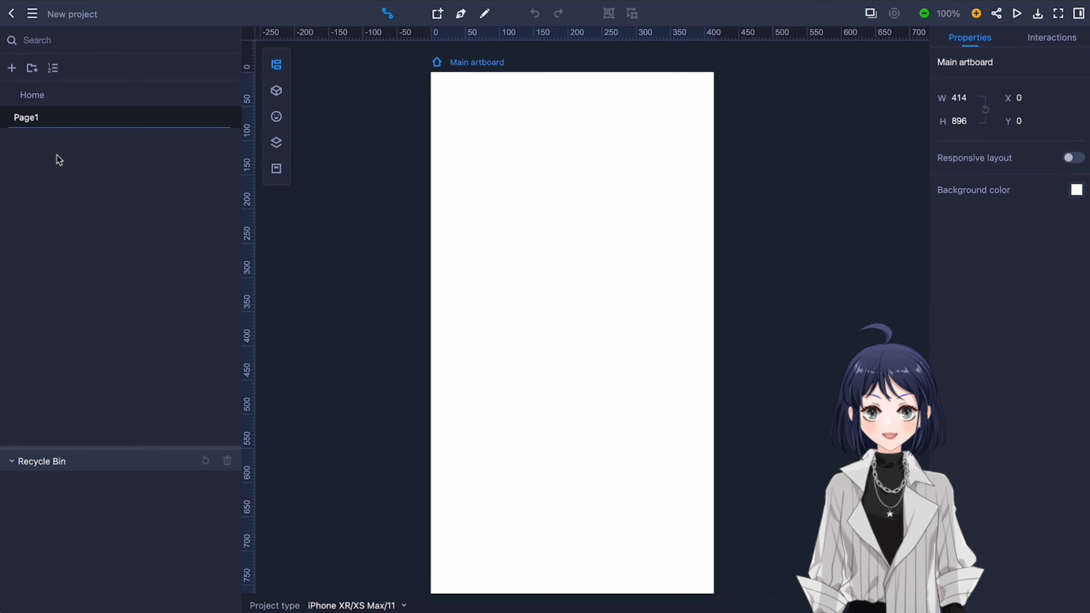
key(Return)
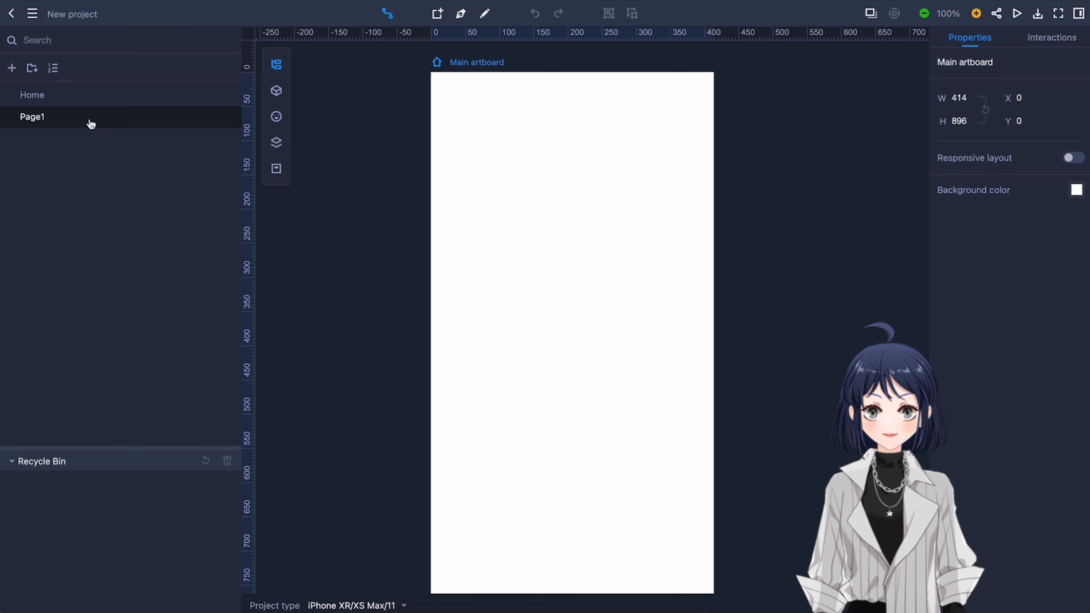
key(Delete)
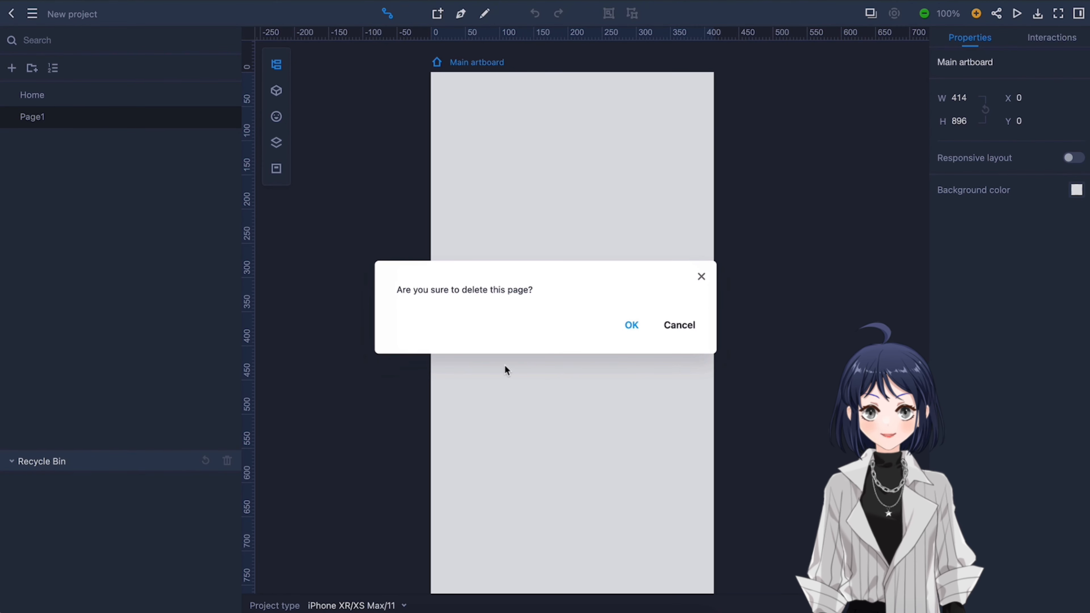
click(631, 325)
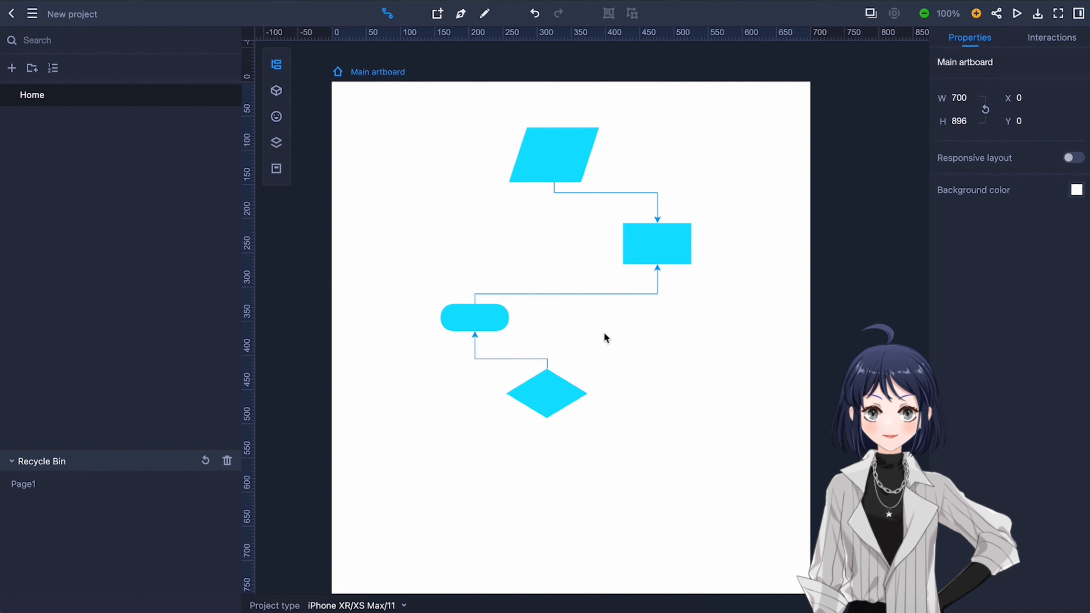
- Collapse the page list and expand it again
mouse_move(28, 485)
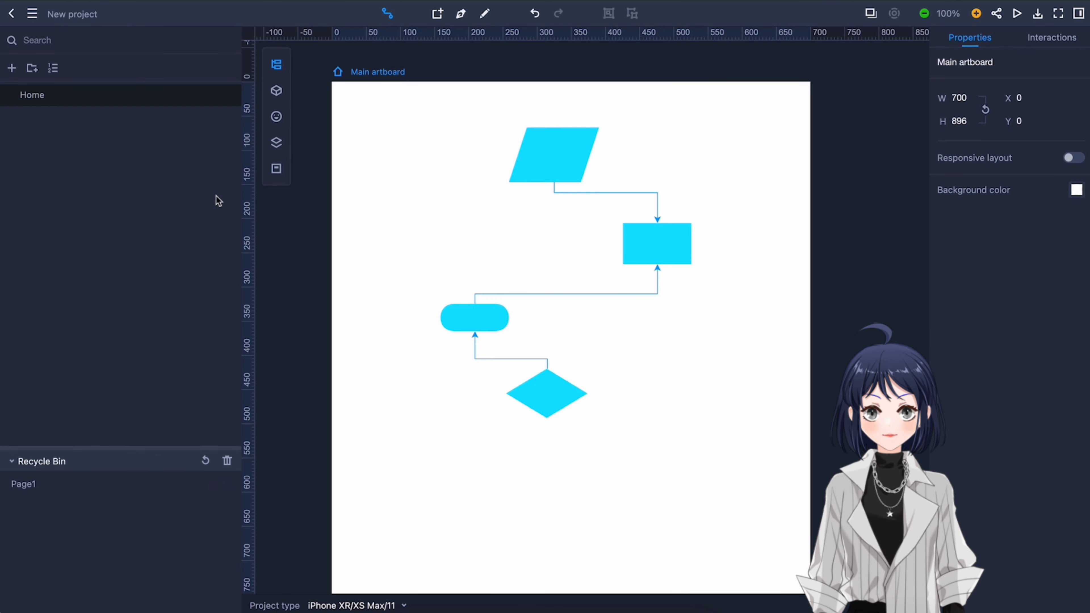
click(277, 65)
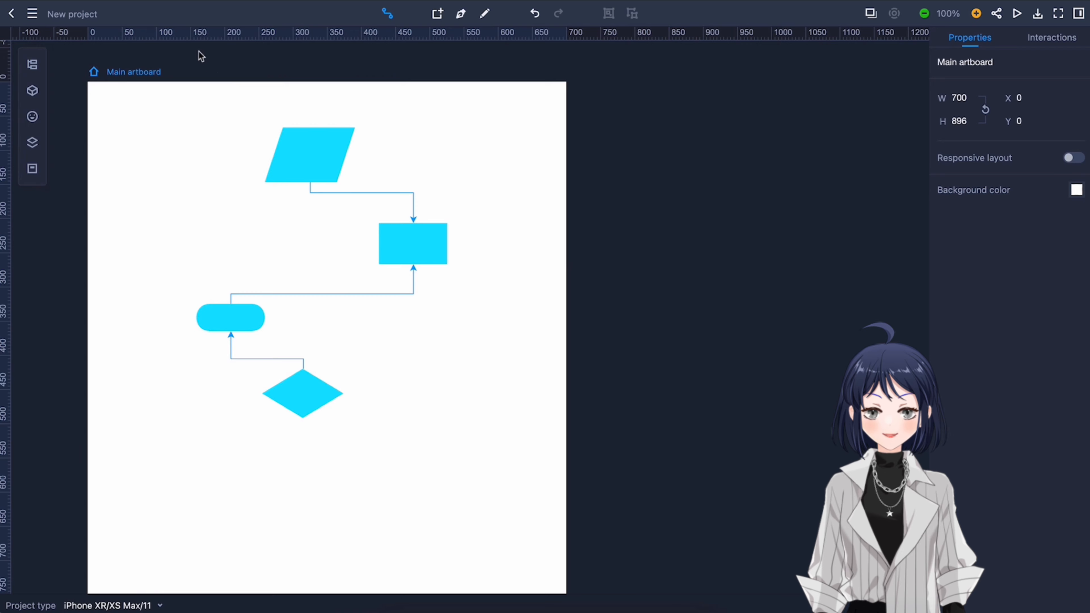
click(39, 68)
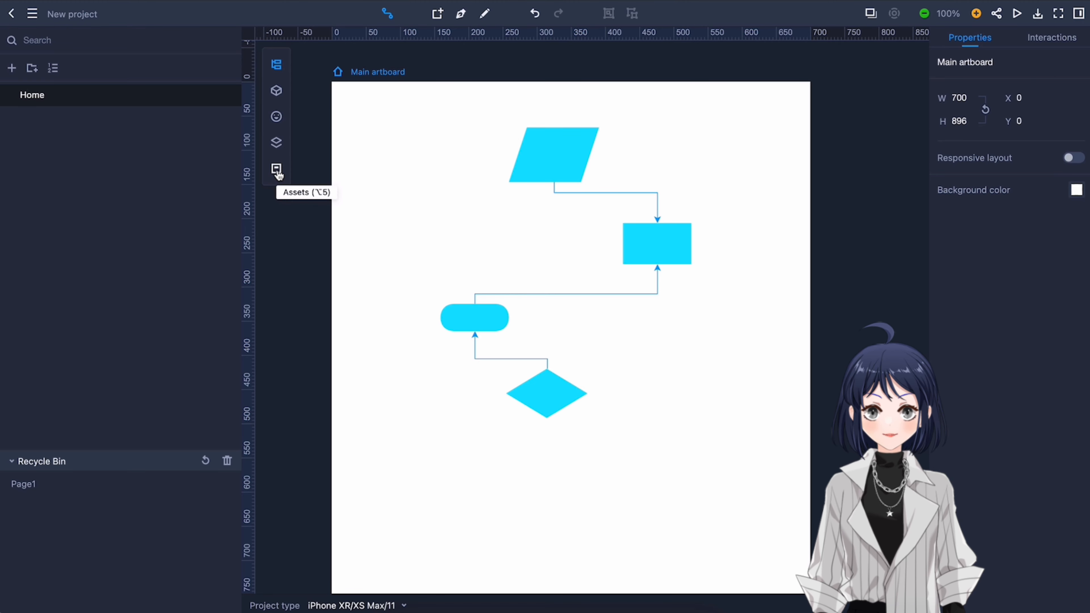
- Place a basic 100 × 100 rectangle below the flowchart at about X 146, Y 548
click(277, 92)
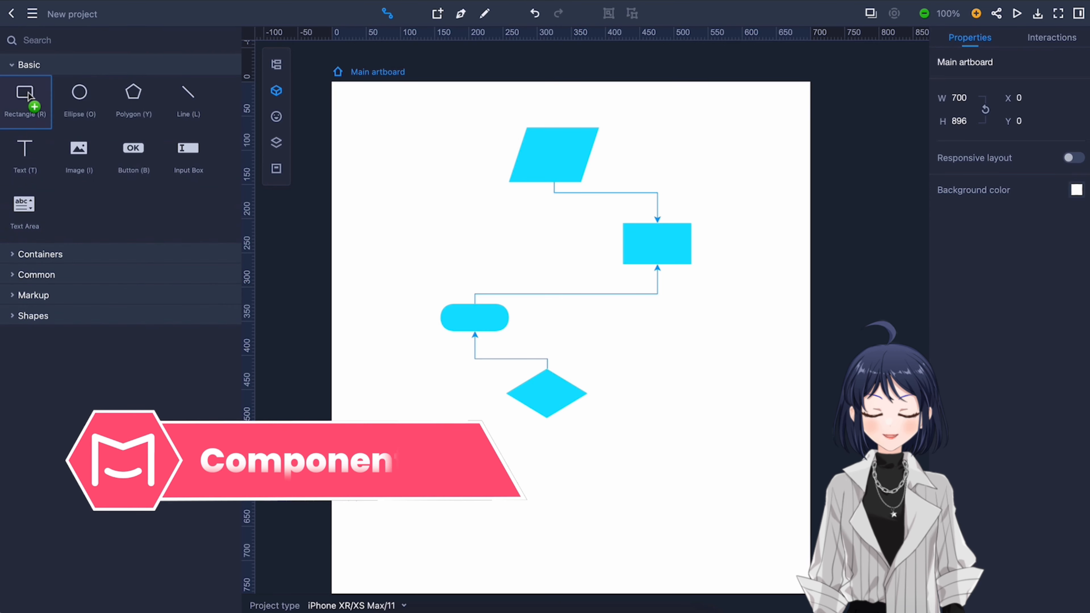
drag(34, 103, 433, 459)
- Expand the Containers, Common, Markup and Shapes component groups and look through their contents
click(68, 253)
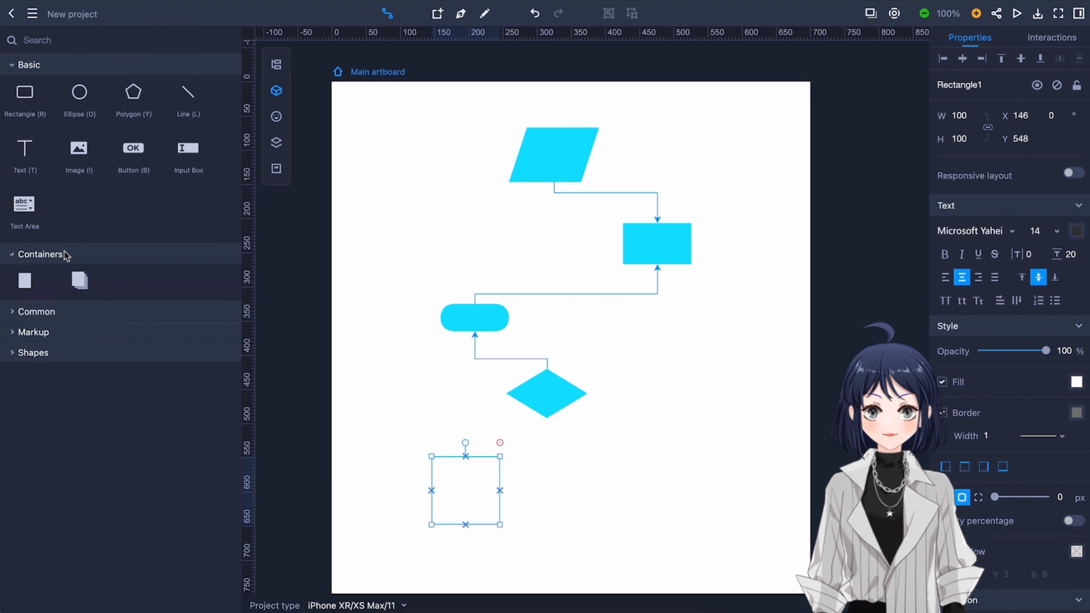
drag(79, 298, 52, 334)
click(53, 332)
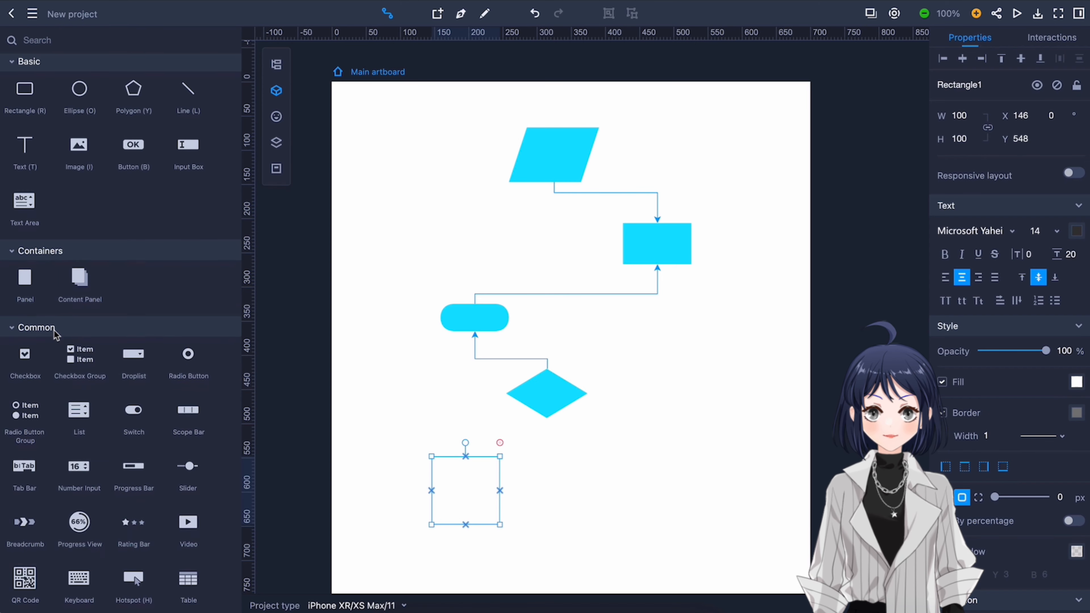
scroll(53, 333, down, 3)
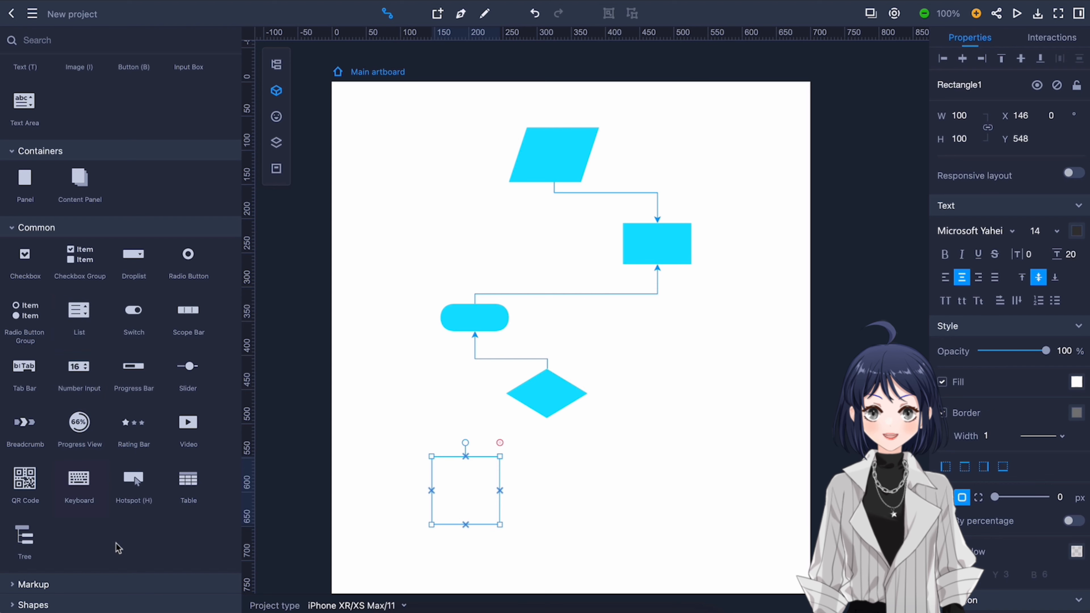
click(86, 588)
scroll(202, 554, down, 2)
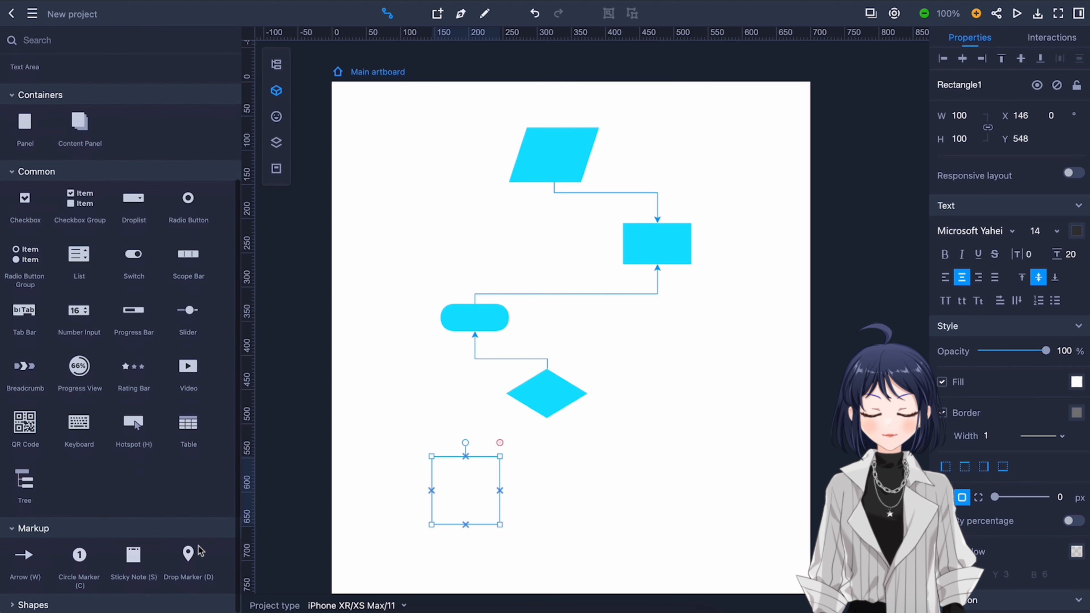
mouse_move(209, 579)
mouse_down()
mouse_move(88, 586)
mouse_move(122, 601)
mouse_up()
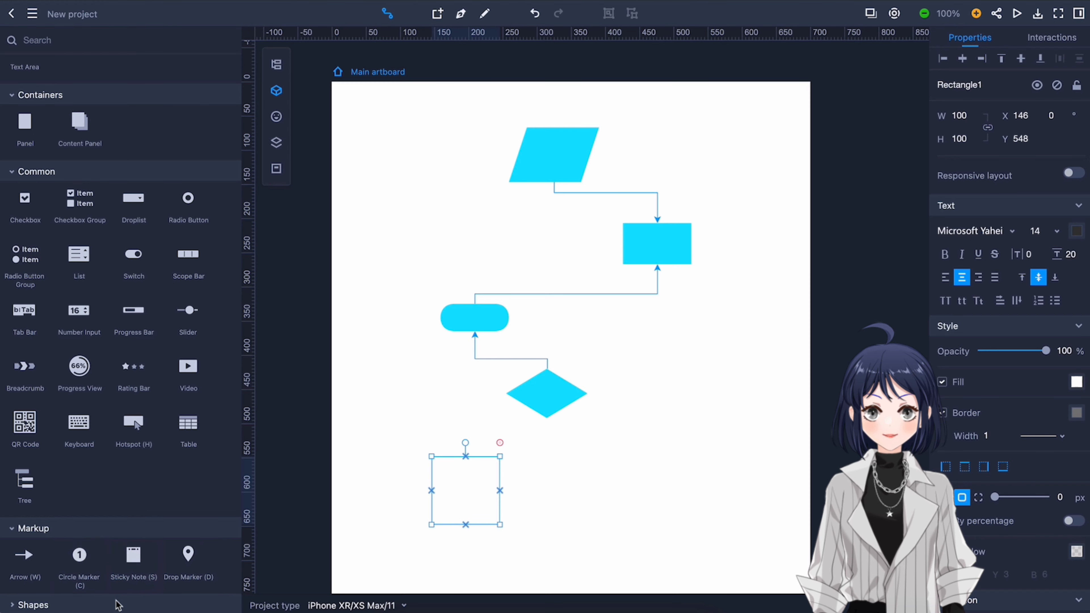
scroll(142, 580, down, 12)
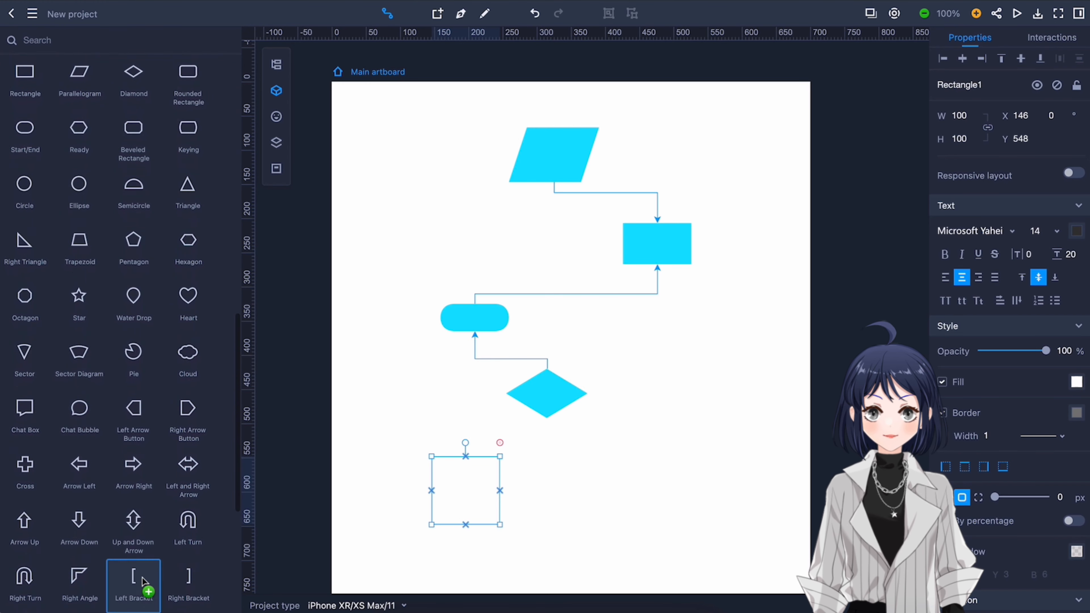
scroll(144, 584, down, 3)
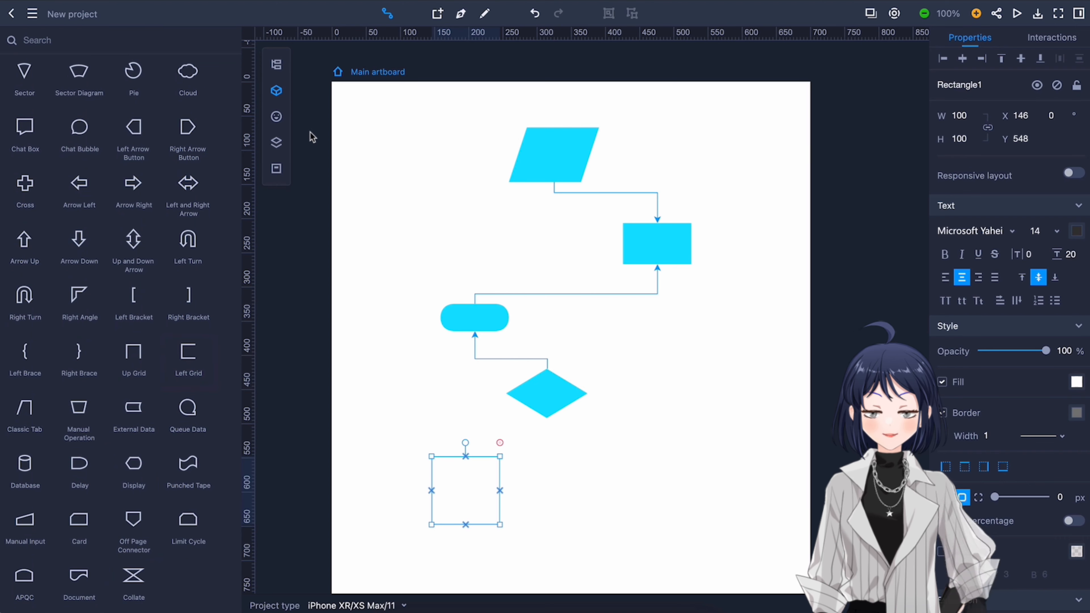
- Place two Transportation map icons beside the flowchart, the larger one about 207 × 207 at X 24, Y 213
click(282, 123)
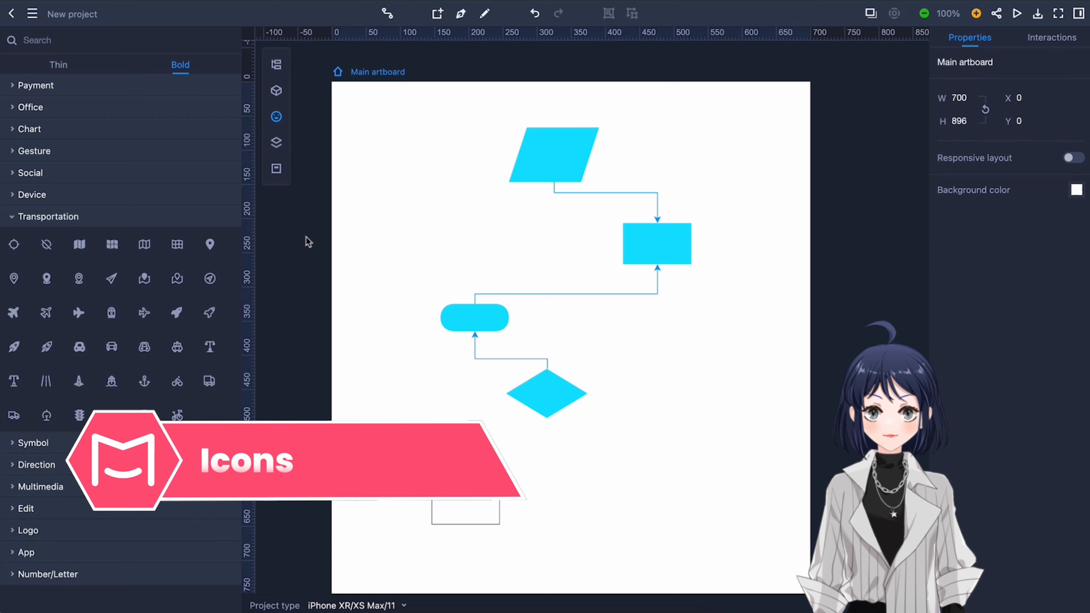
click(63, 66)
drag(142, 249, 369, 176)
drag(119, 250, 489, 343)
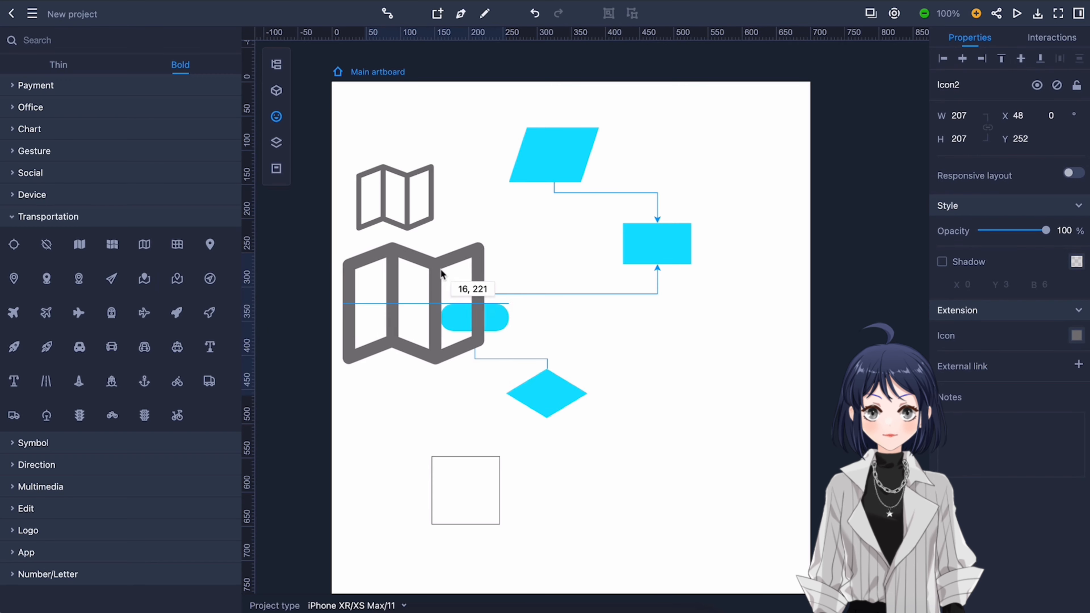
click(542, 241)
click(111, 465)
- Expand the main artboard's layer tree and select the Rectangle1 and Icon1 layers to locate them on the artboard
click(277, 148)
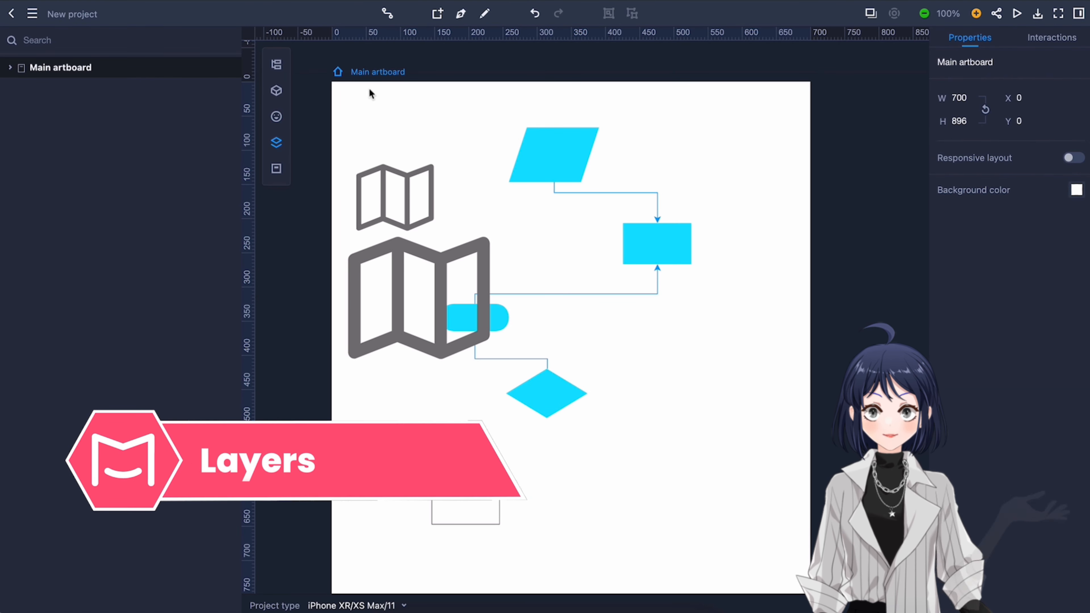
click(10, 67)
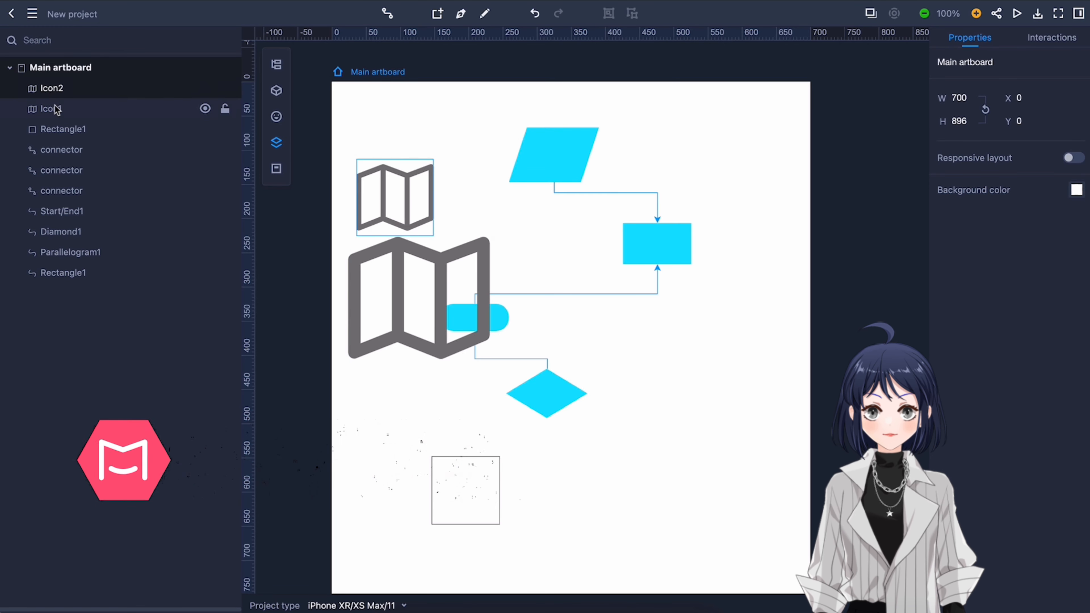
click(59, 132)
click(49, 111)
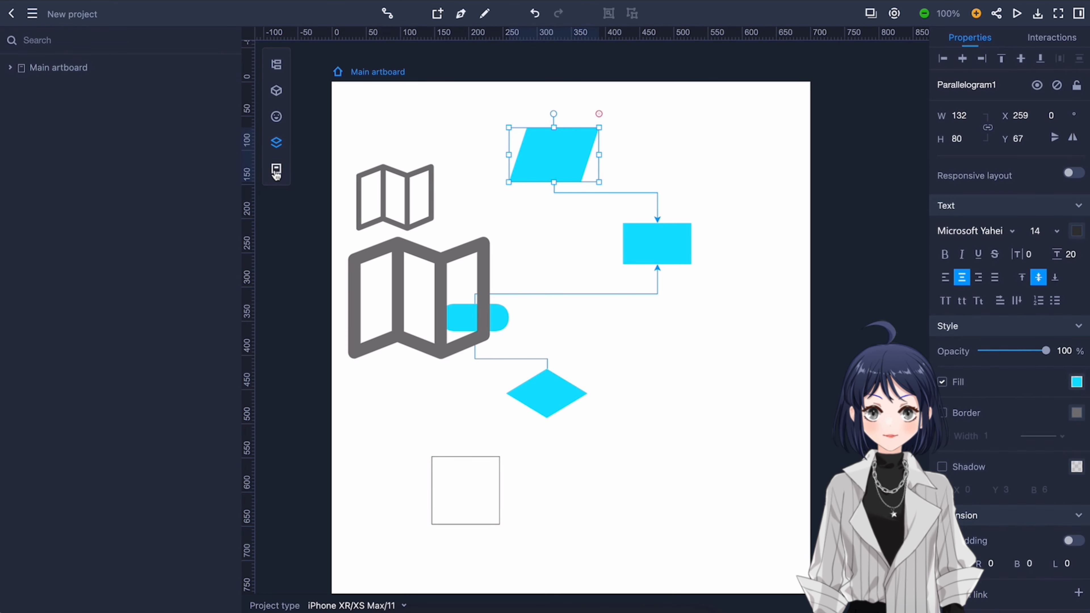
- Add the parallelogram's colors to the project's asset library
click(276, 173)
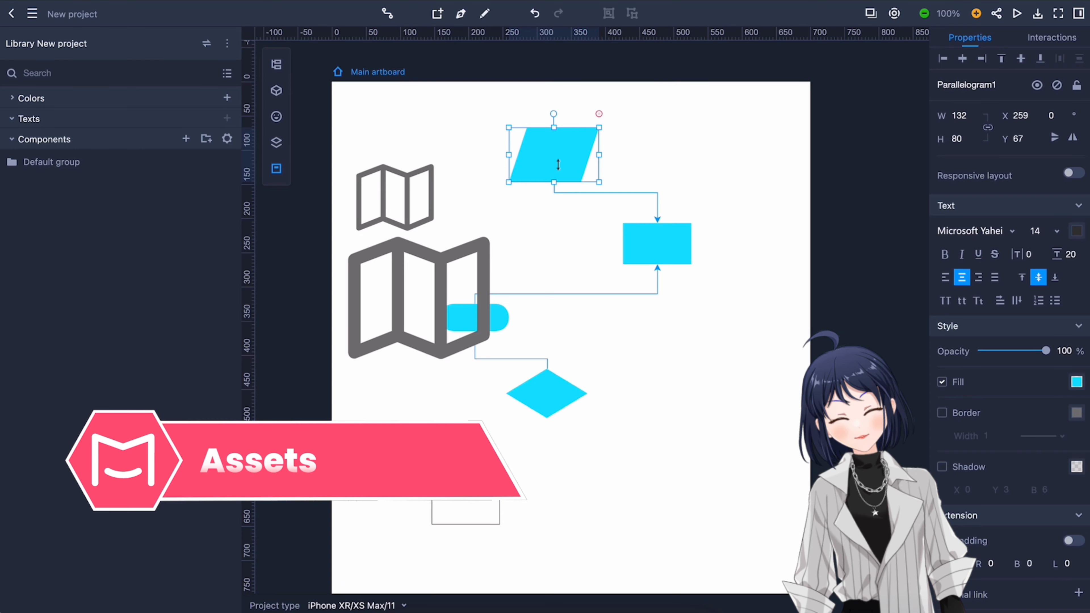
right_click(552, 151)
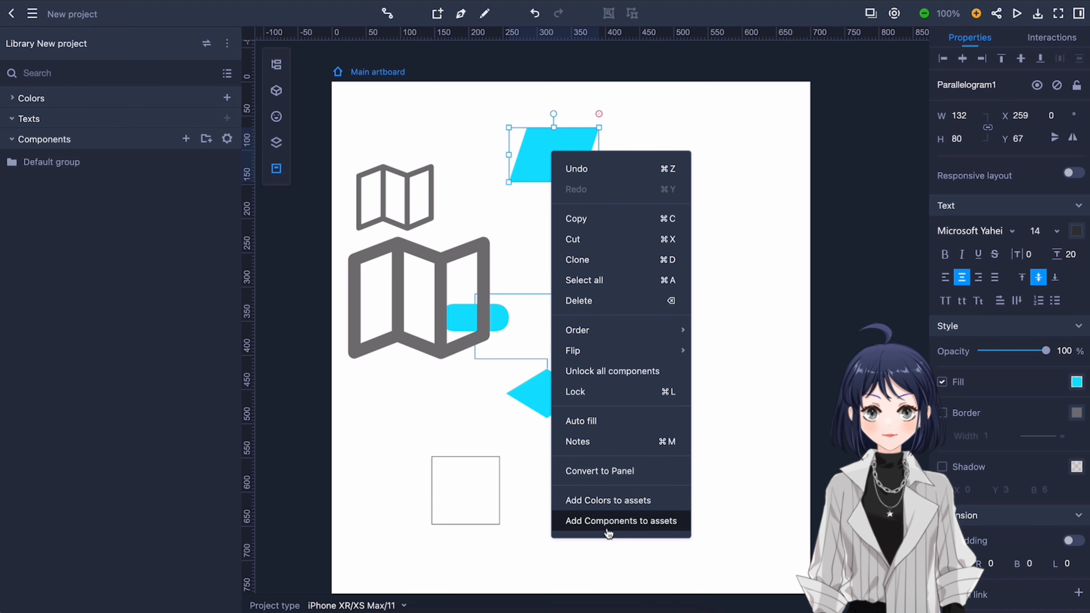
click(606, 503)
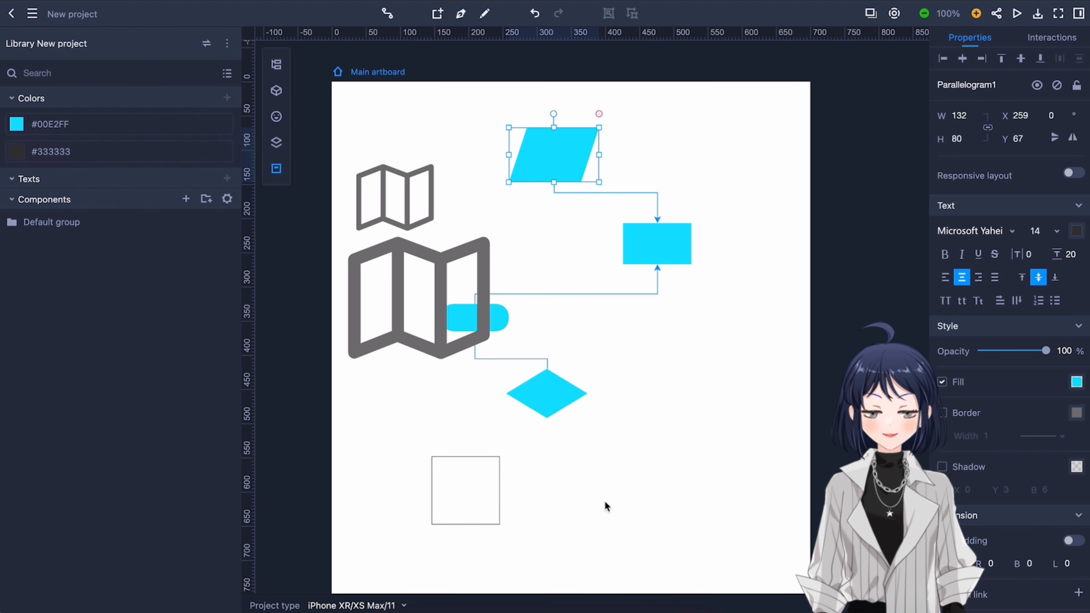
- Apply the library color #00E2FF to the larger map icon and #333333 to the square below the flowchart
click(397, 264)
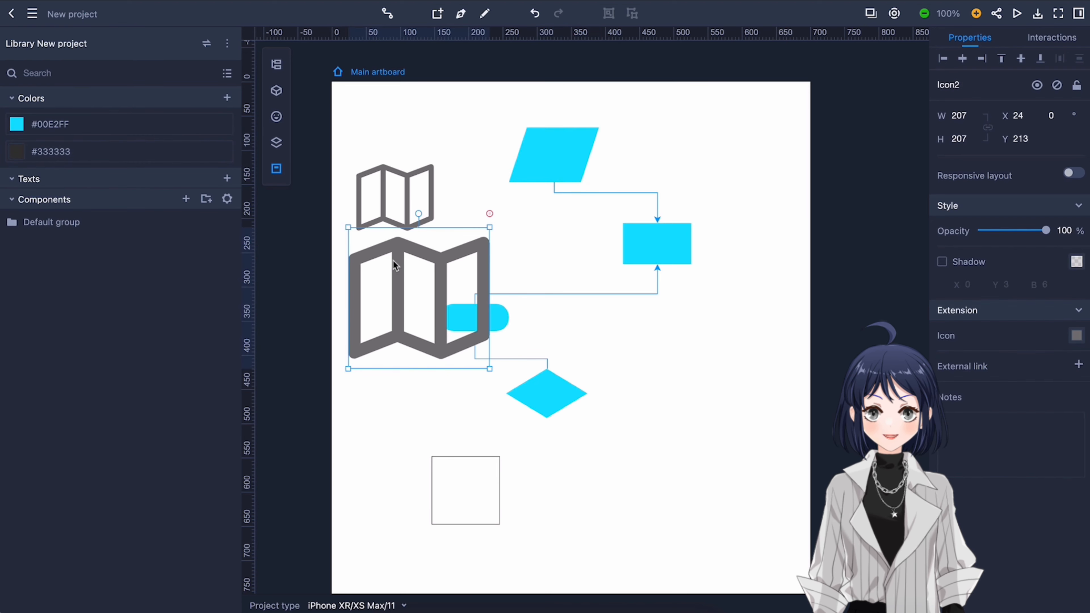
click(39, 125)
click(465, 472)
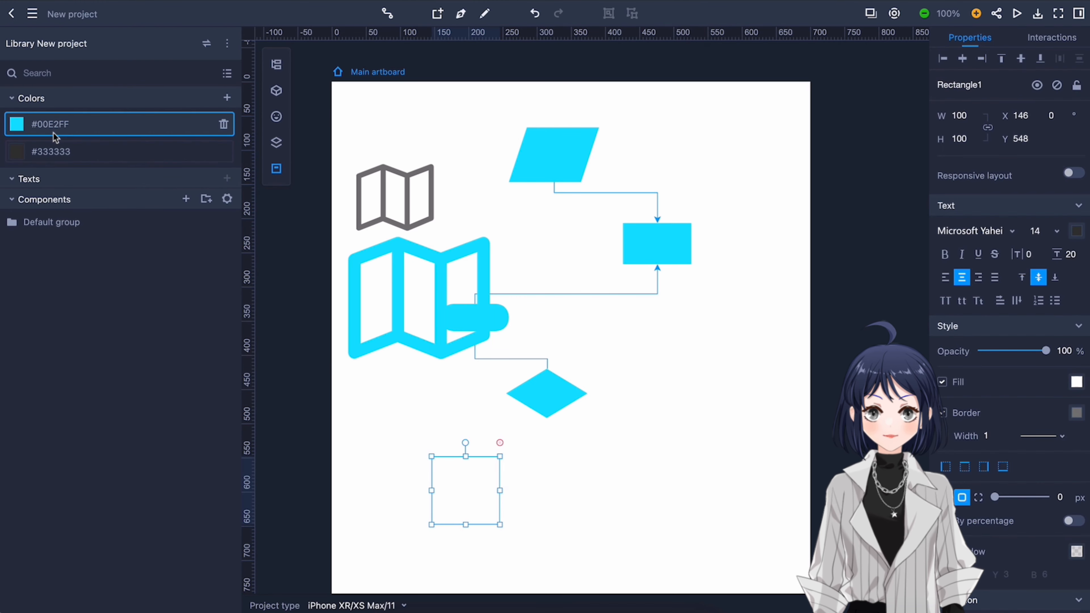
click(50, 152)
click(391, 436)
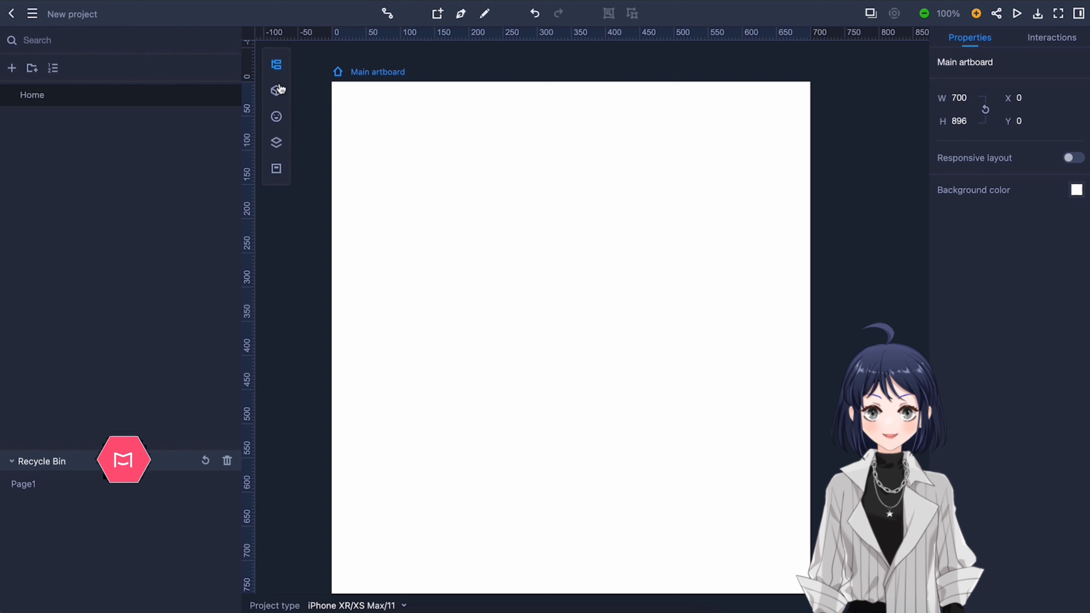
- Add a basic rectangle to the empty main artboard at X 173, Y 124 and enlarge it to about 381 × 381
click(277, 91)
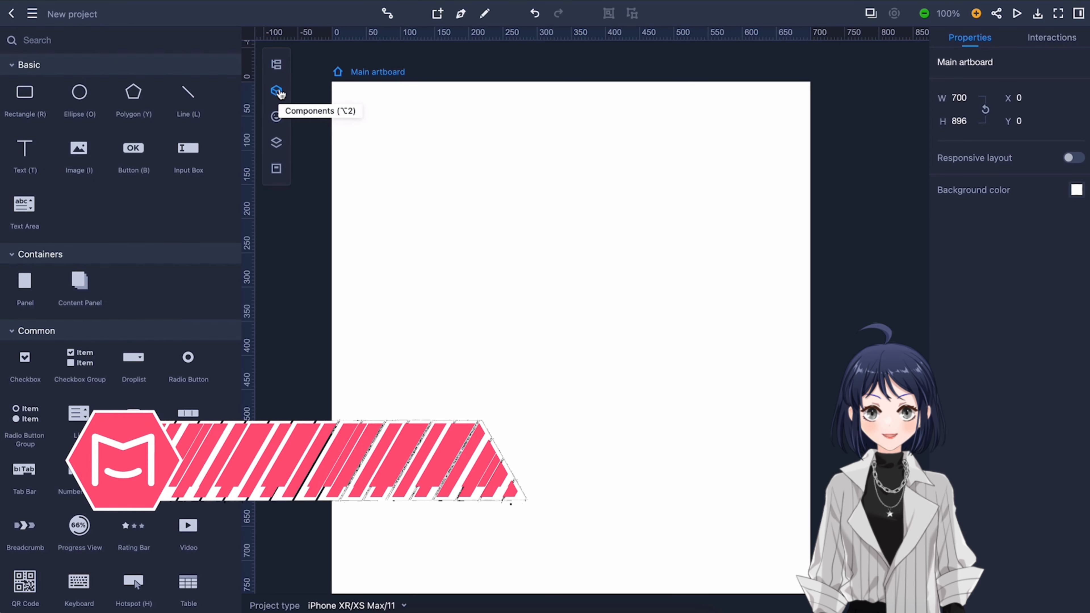
click(413, 270)
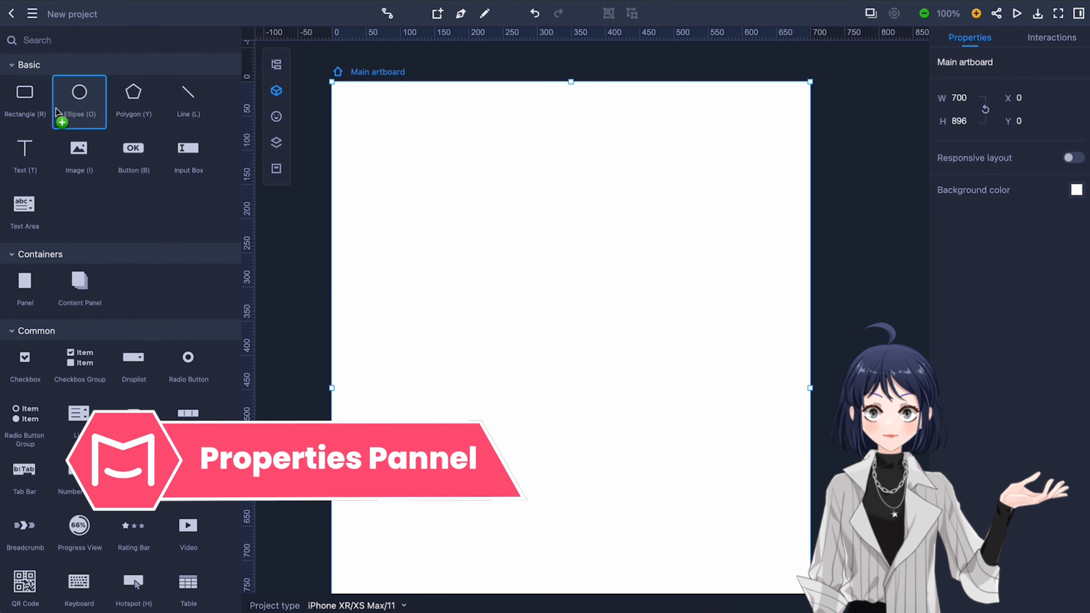
drag(26, 97, 450, 166)
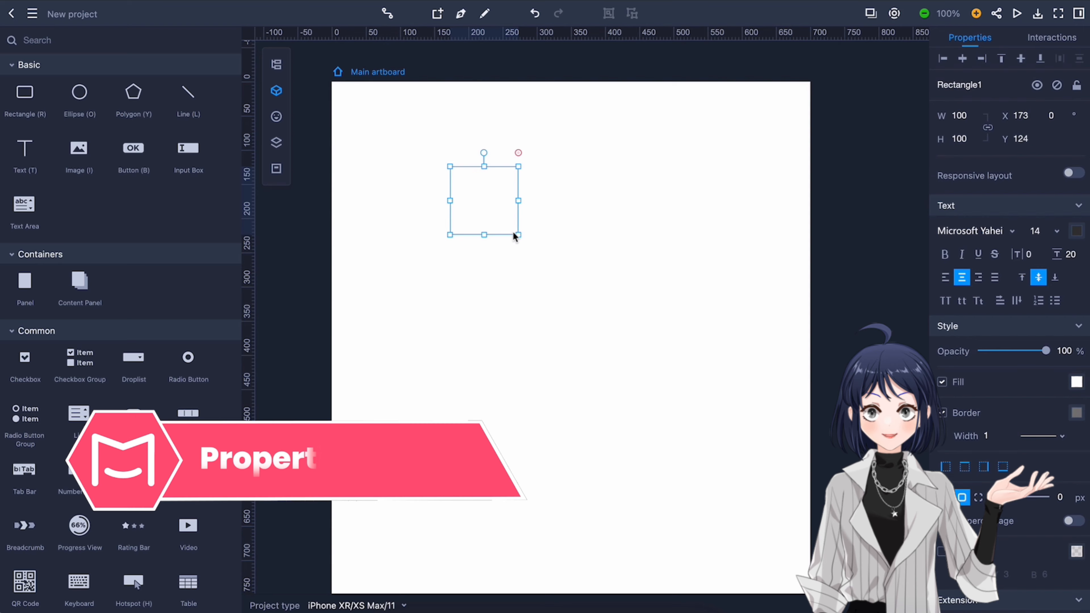
drag(518, 235, 710, 427)
- Set the rectangle's height to 500 and its Y position to 100
click(957, 139)
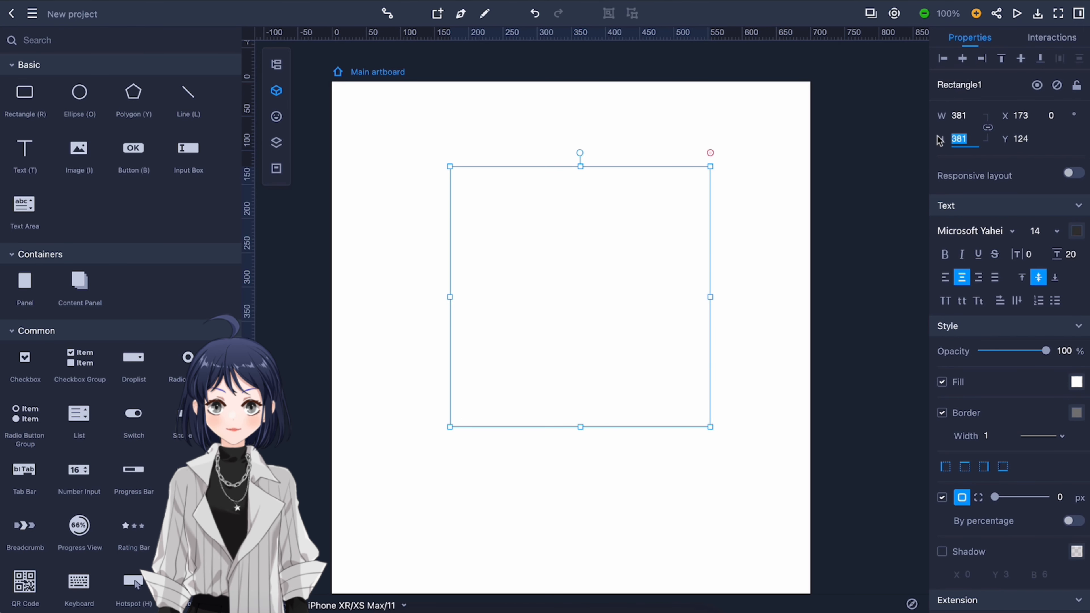
key(Return)
scroll(625, 298, down, 2)
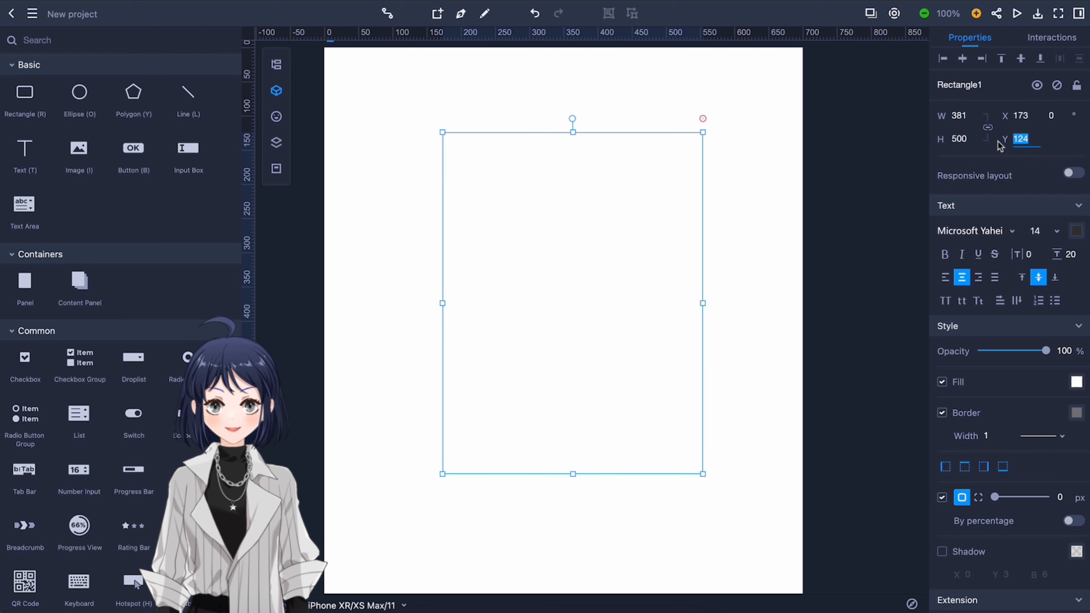
text(100)
key(Return)
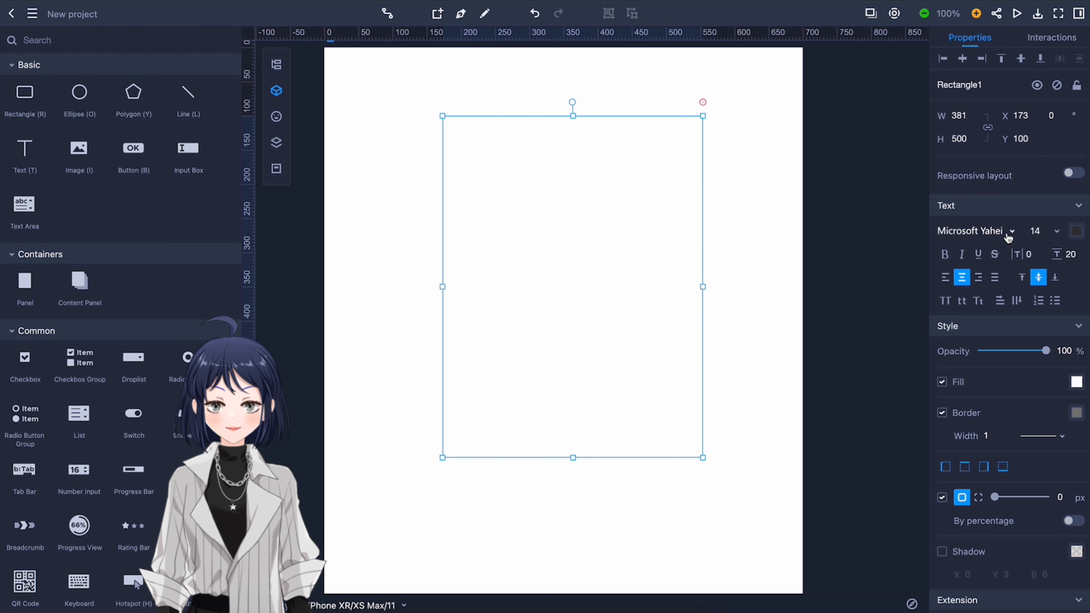
- Fill the rectangle with the mint-green saved color
scroll(970, 397, down, 3)
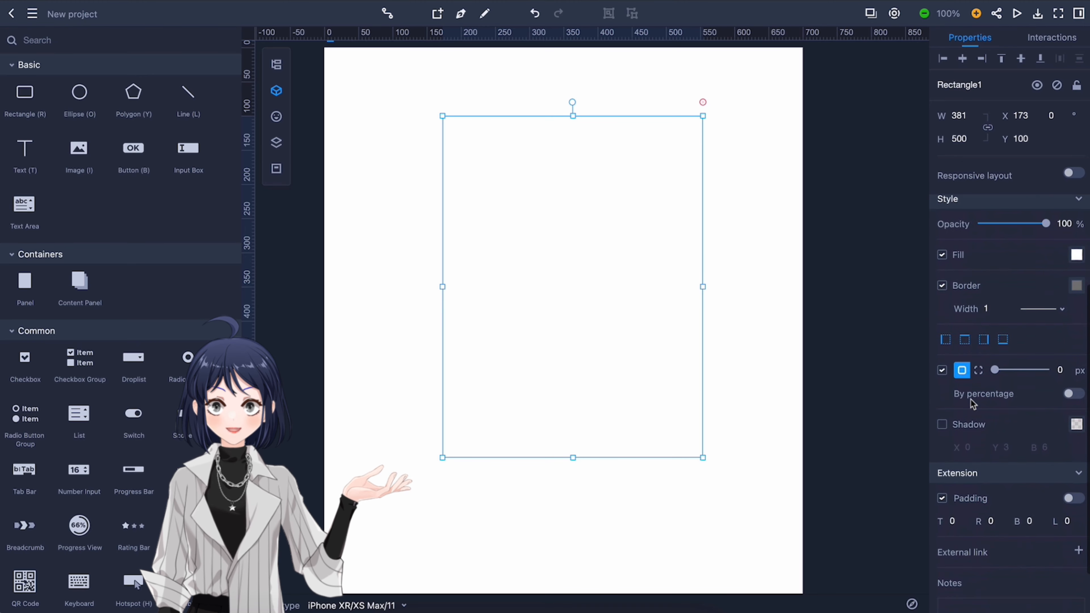
click(1076, 256)
click(971, 463)
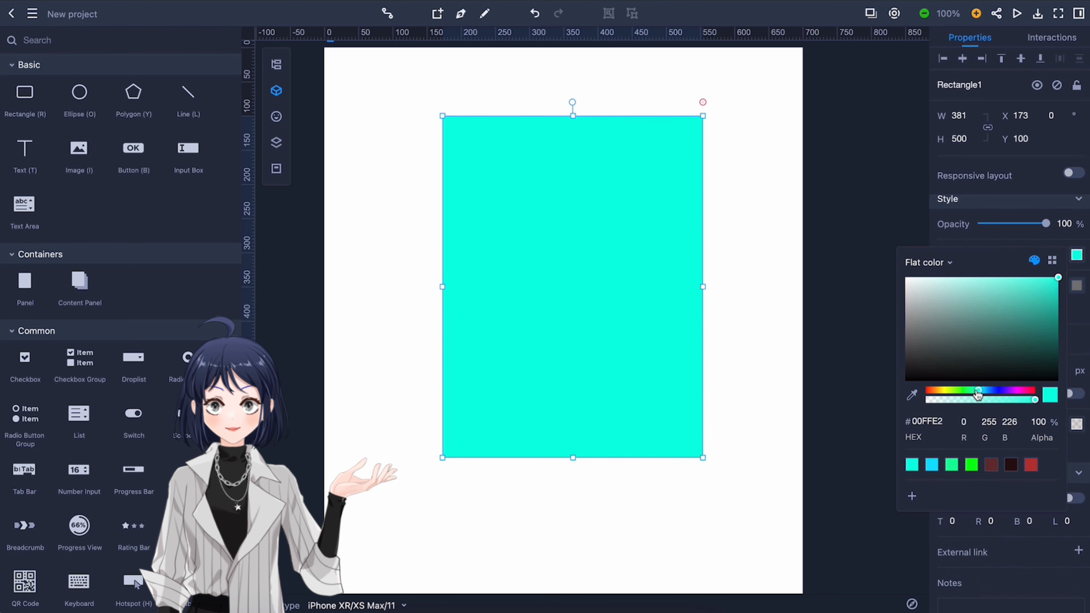
click(952, 467)
click(1078, 324)
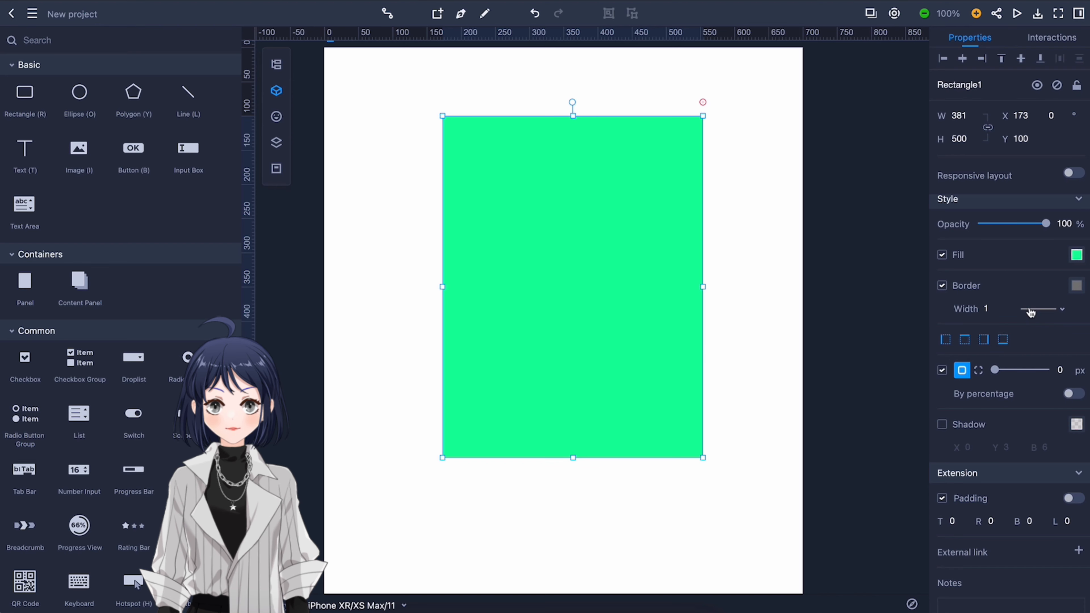
- Round all four corners of the rectangle uniformly with a 100 px radius
scroll(1051, 415, down, 2)
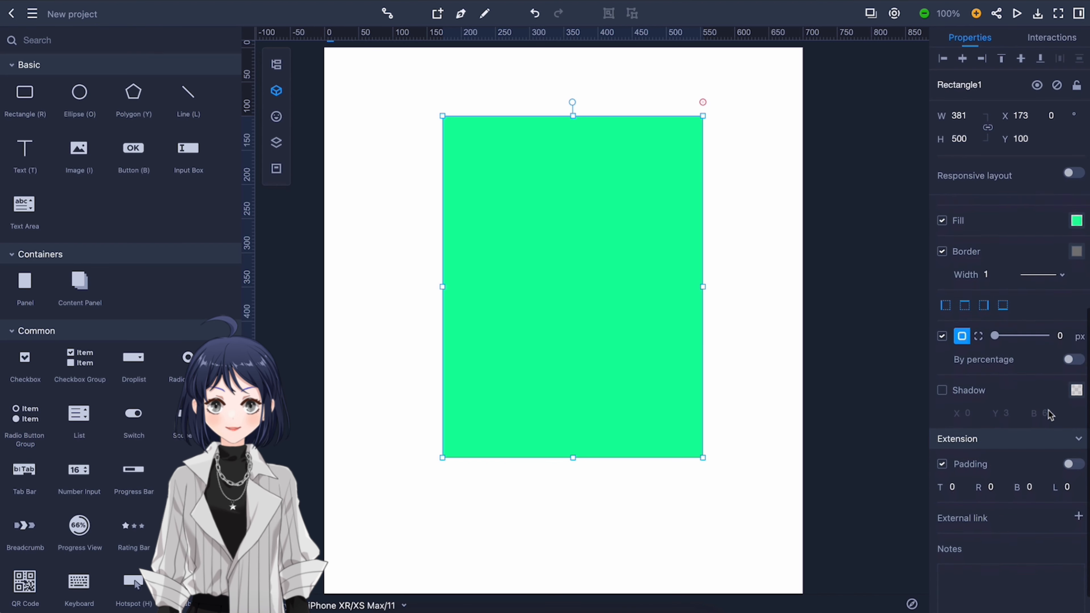
click(978, 314)
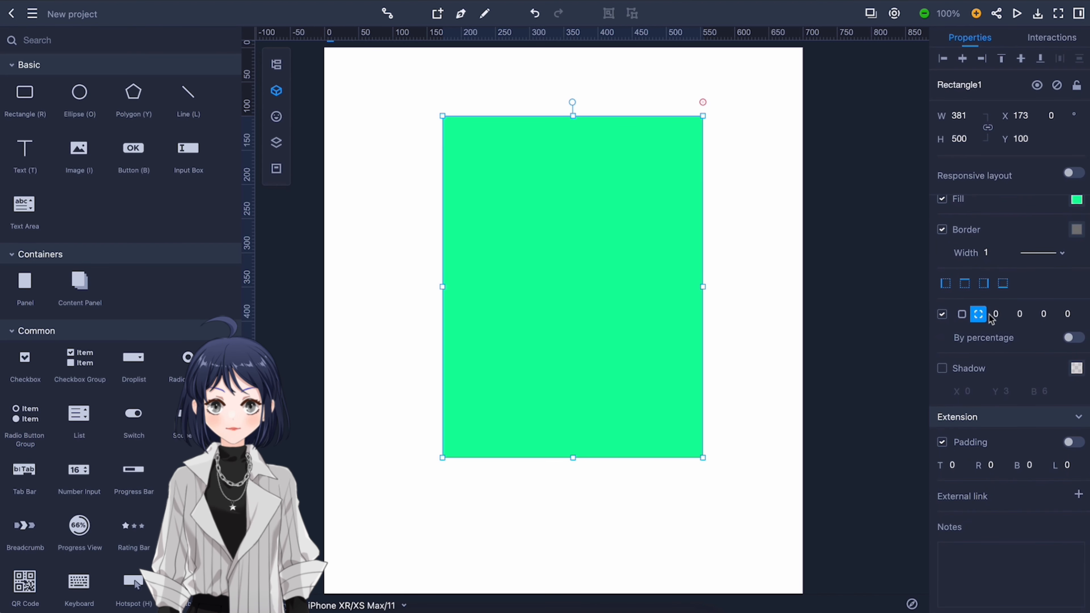
click(962, 315)
drag(995, 317, 1023, 314)
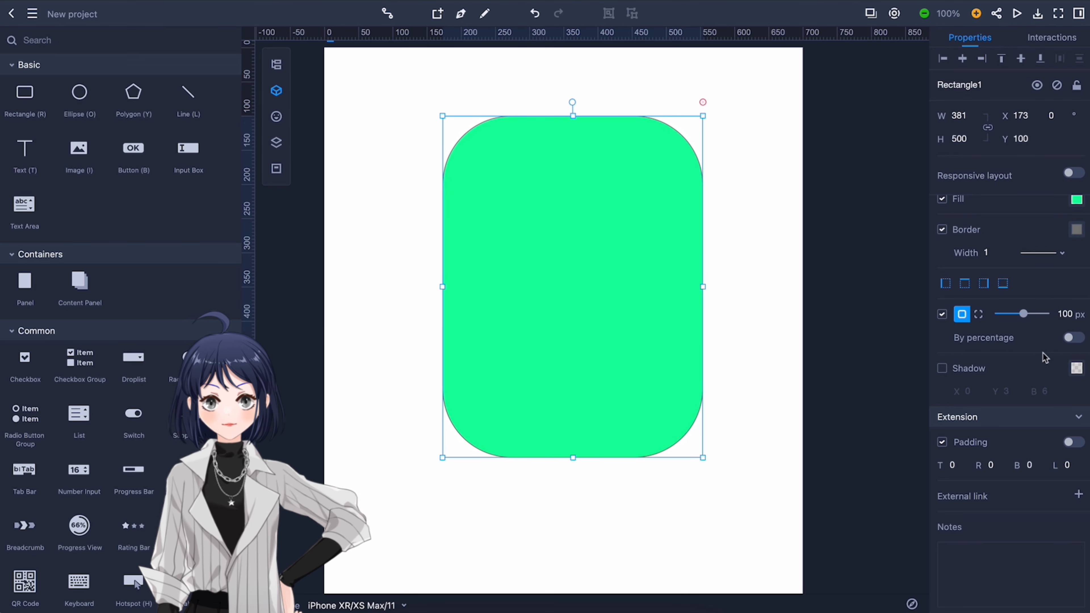
- Try the rectangle's shadow option on and off, place the cursor in its Notes field, and deselect the rectangle
click(942, 368)
click(943, 369)
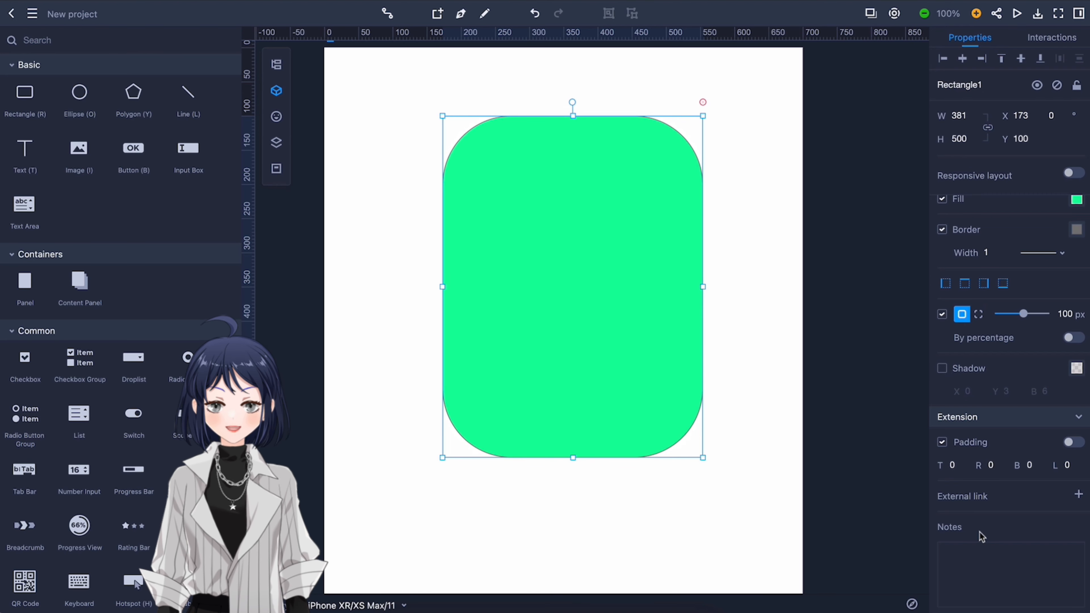
click(976, 561)
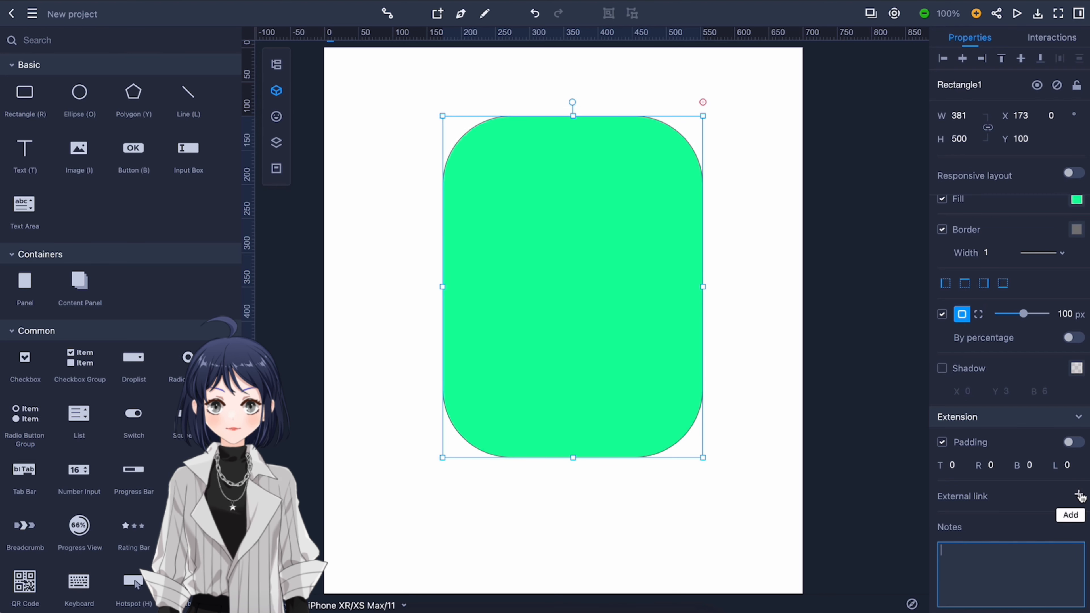
click(850, 411)
click(734, 380)
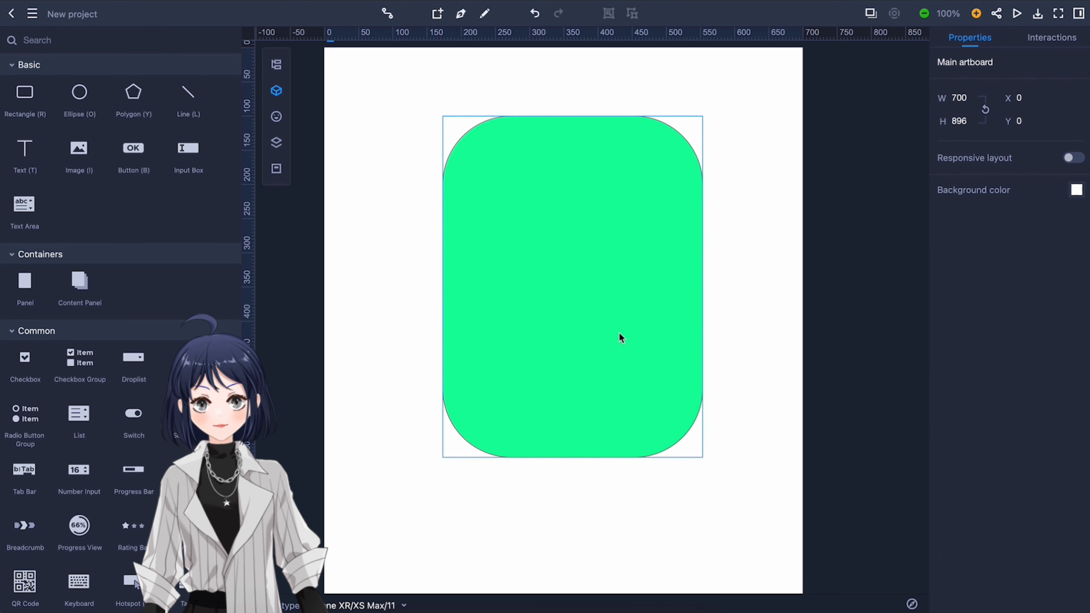
- Move the green rectangle to X 38, Y 28 and add a 100 × 100 ellipse beside it at X 490, Y 407
drag(621, 338, 529, 288)
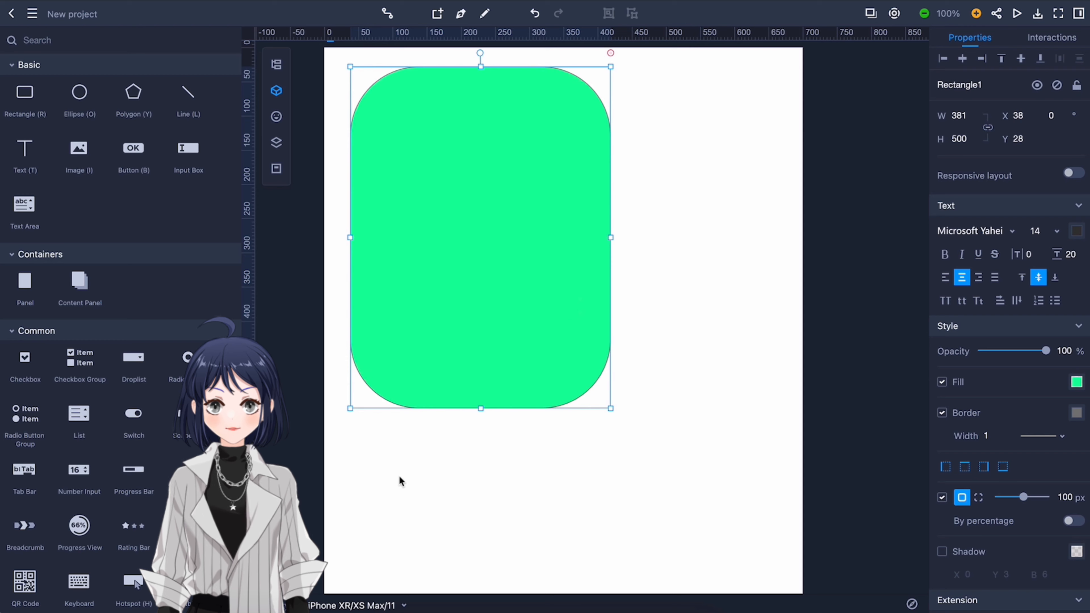
drag(97, 115, 655, 424)
scroll(662, 499, up, 1)
scroll(655, 424, up, 3)
- Align the left edges of the green rectangle and the ellipse, and deselect them
drag(637, 495, 437, 295)
scroll(662, 266, left, 3)
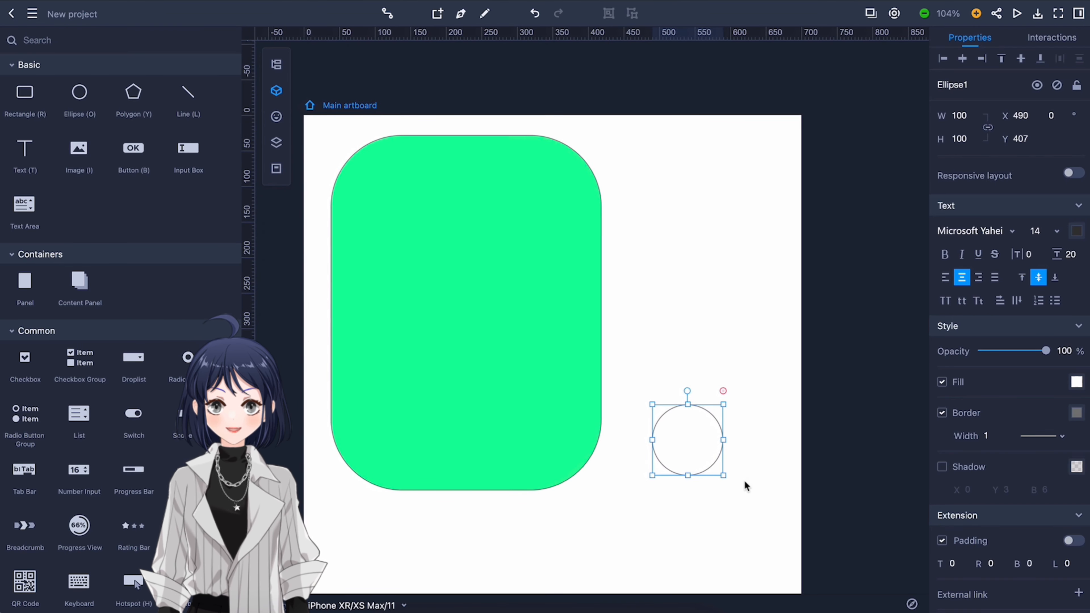
drag(747, 493, 505, 383)
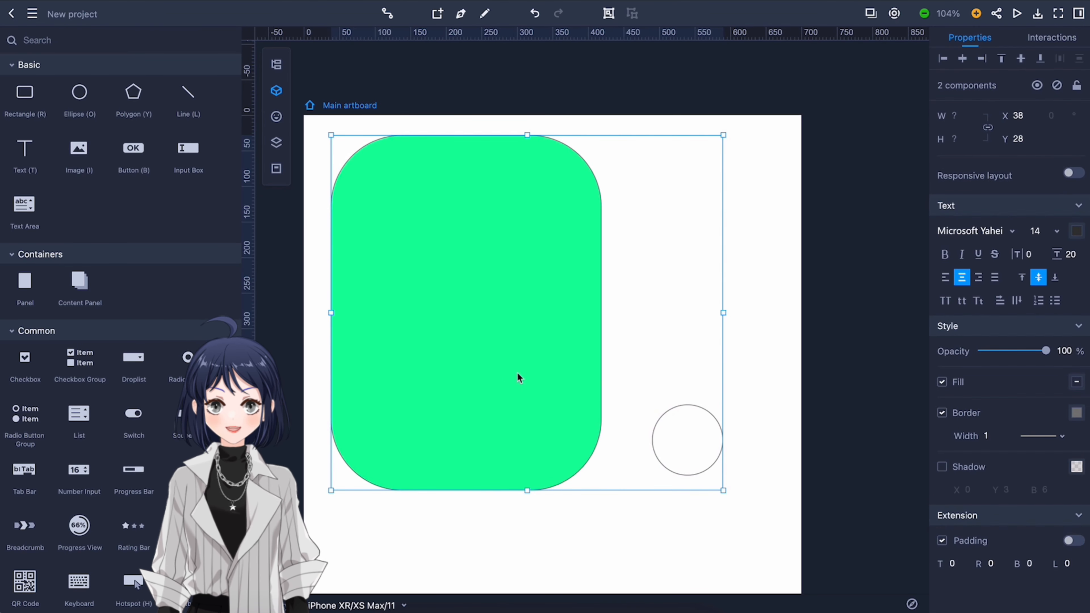
click(942, 60)
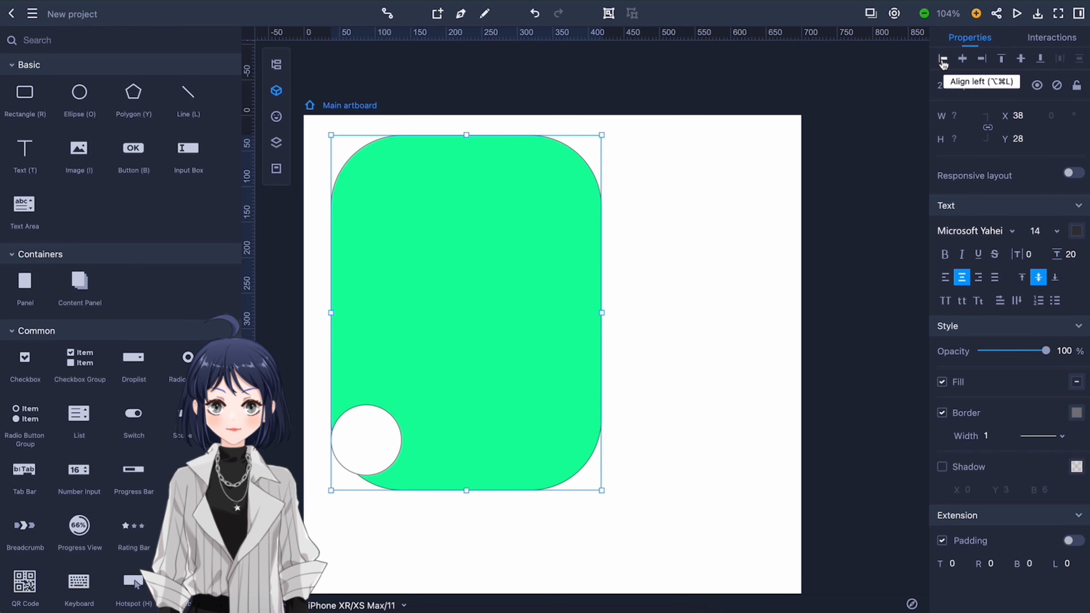
click(588, 527)
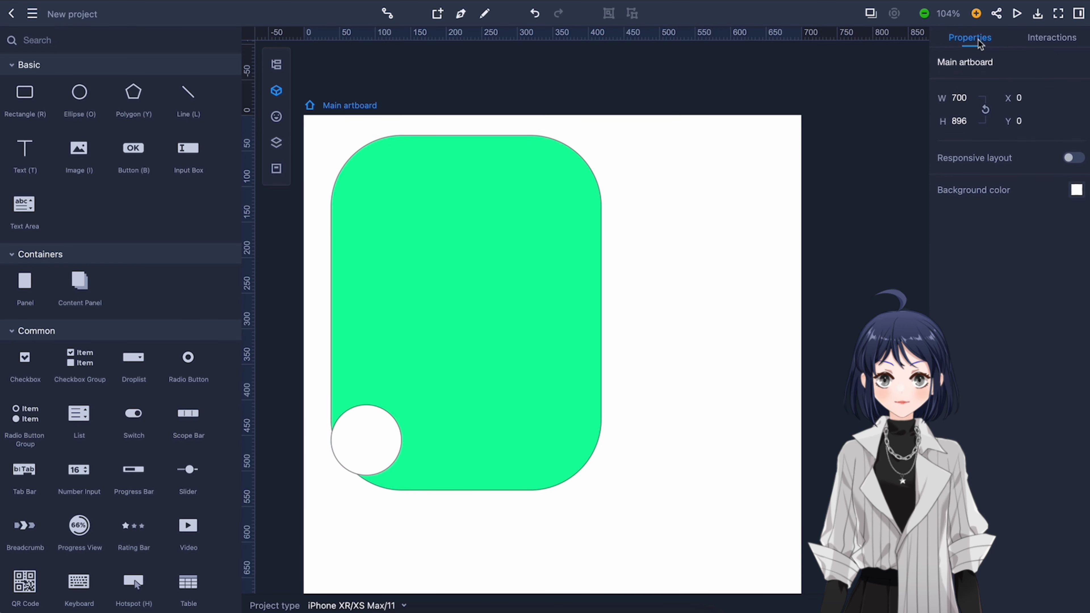
- Open the interaction settings and select the circle and the green rectangle in turn to locate their link points
click(1048, 43)
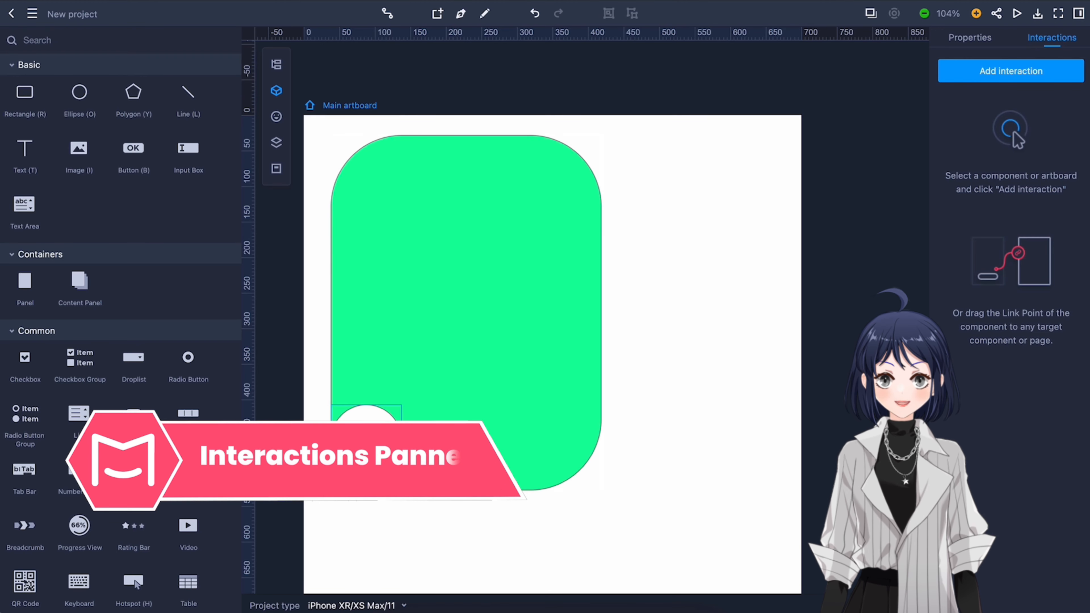
click(373, 413)
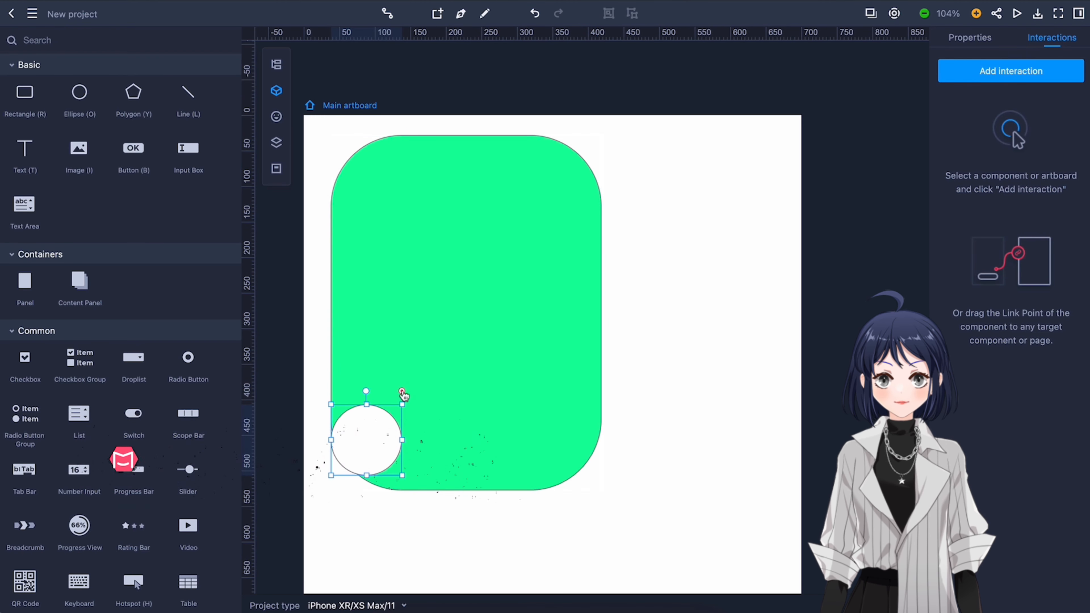
click(491, 331)
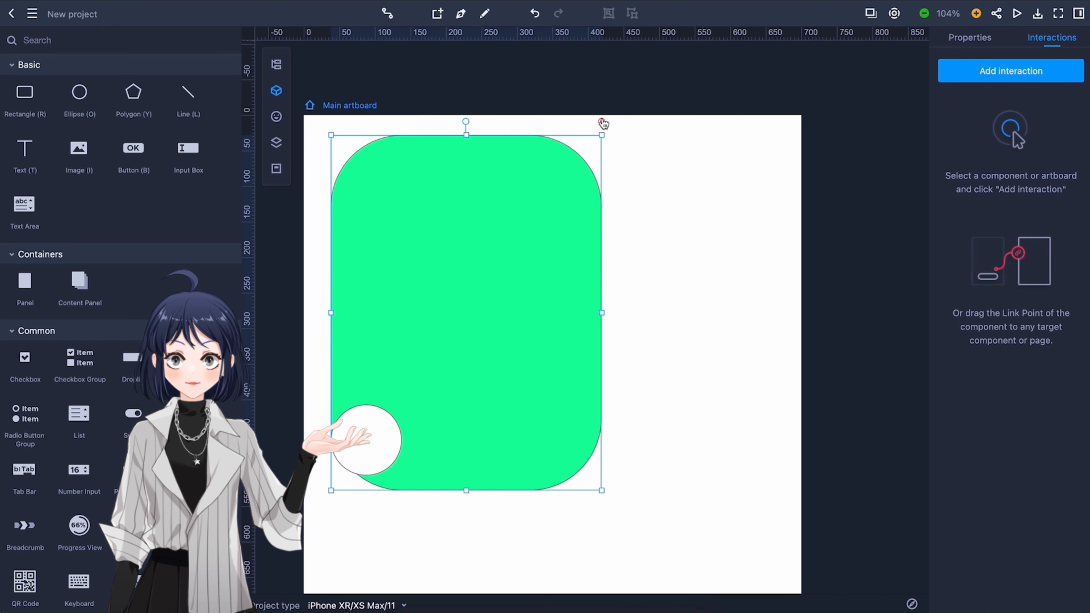
- Link the circle to the green rectangle with a Click-triggered Resize interaction, leaving relative width and height at 0 px
click(359, 448)
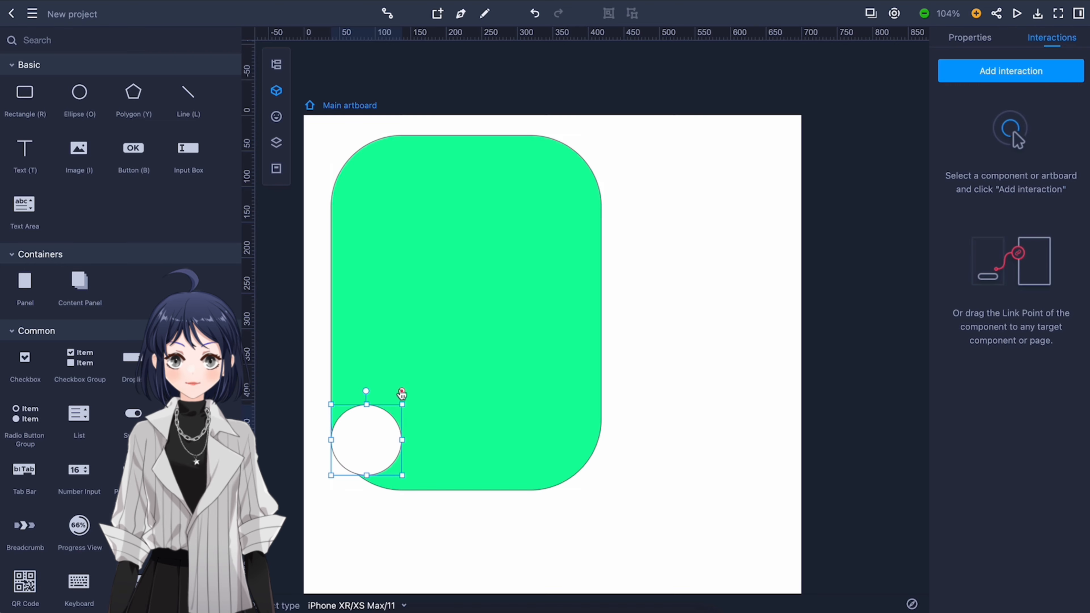
drag(402, 394, 575, 160)
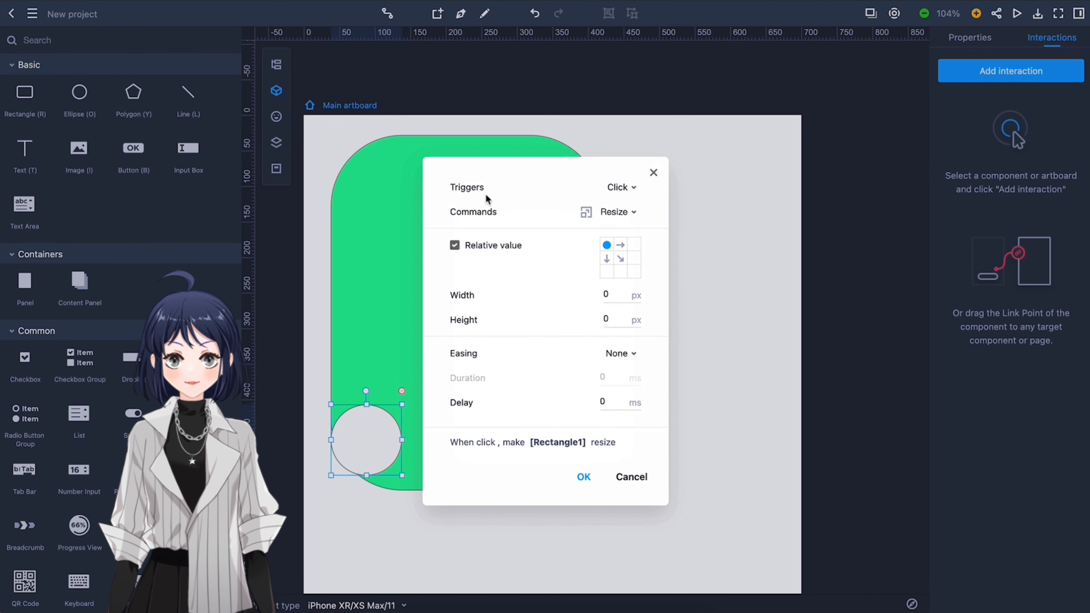
click(634, 188)
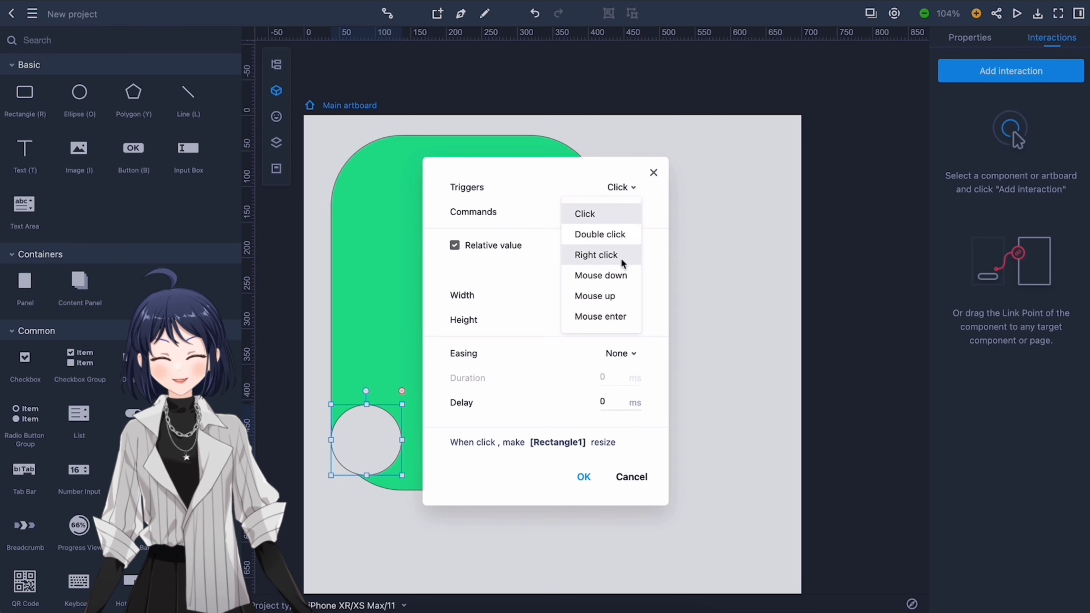
click(661, 210)
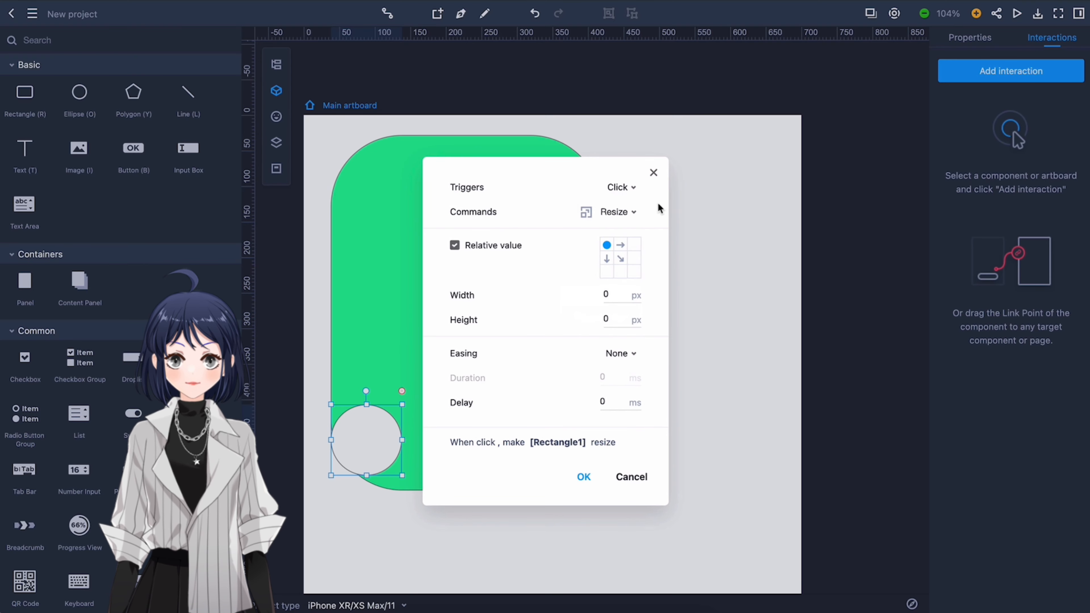
click(584, 477)
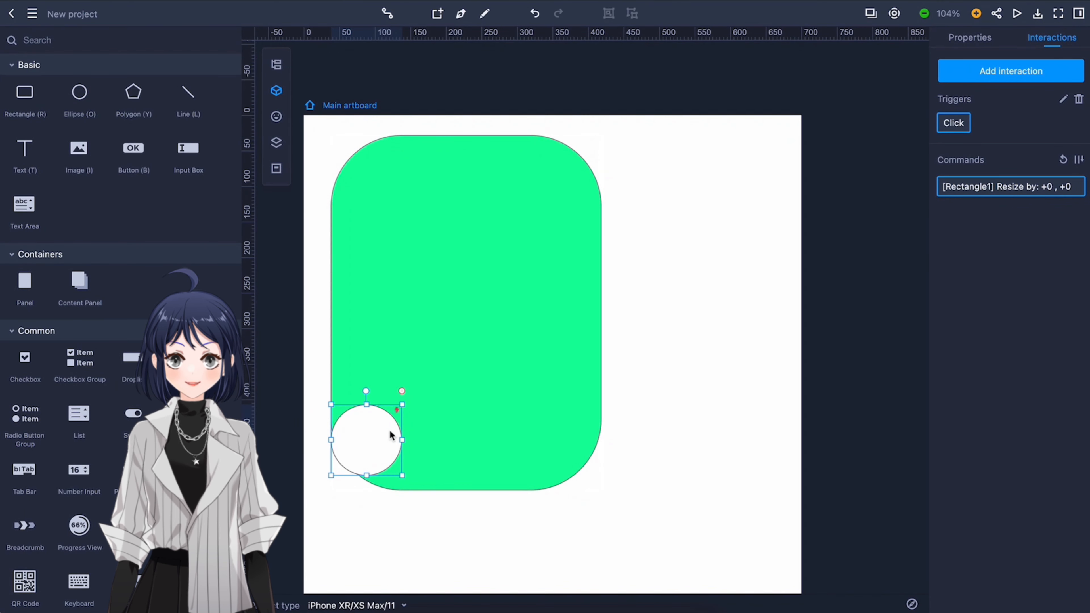
- Reopen the circle's Click-triggered Resize interaction on Rectangle1 for editing and accept its current settings
scroll(483, 343, up, 10)
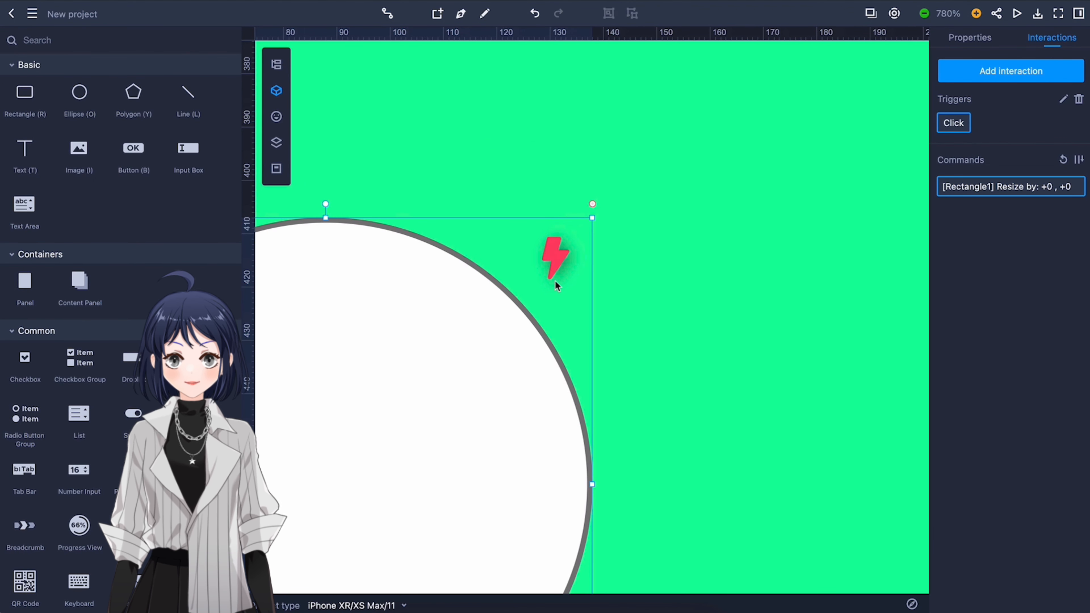
mouse_move(1004, 194)
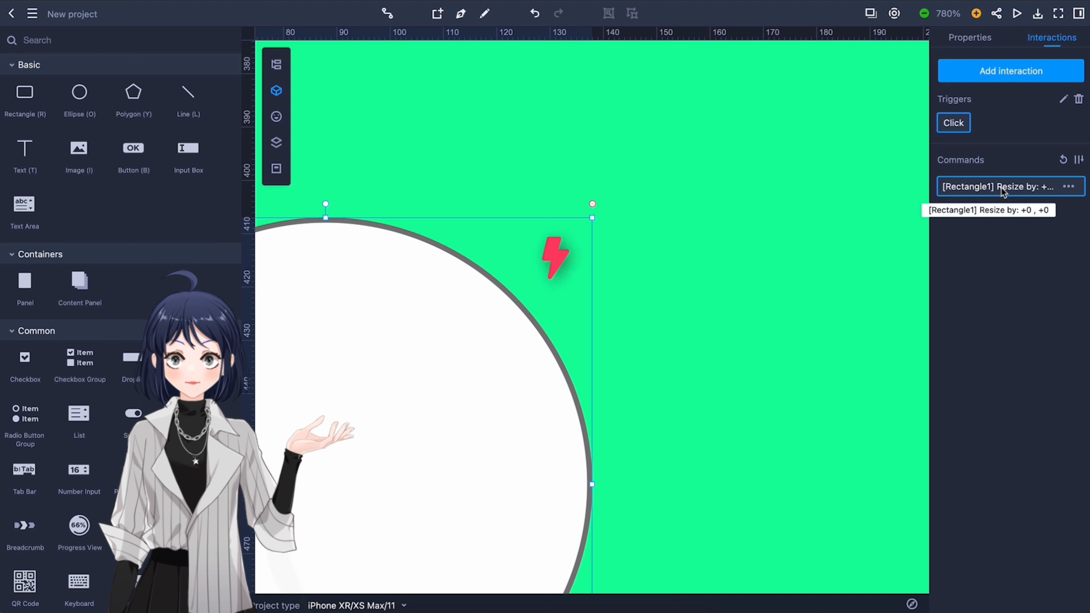
click(1069, 187)
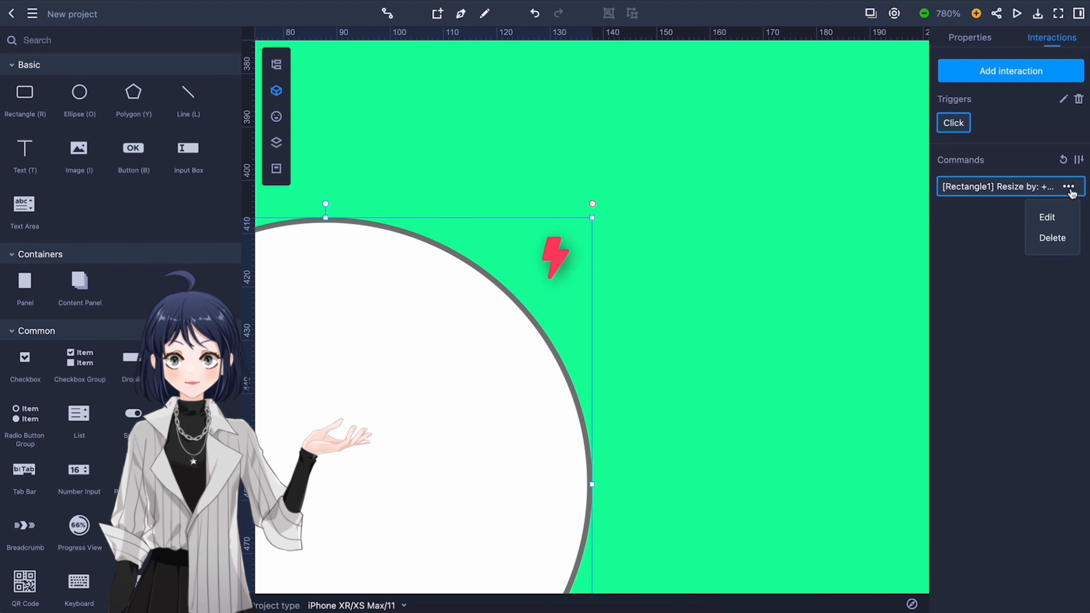
click(1055, 217)
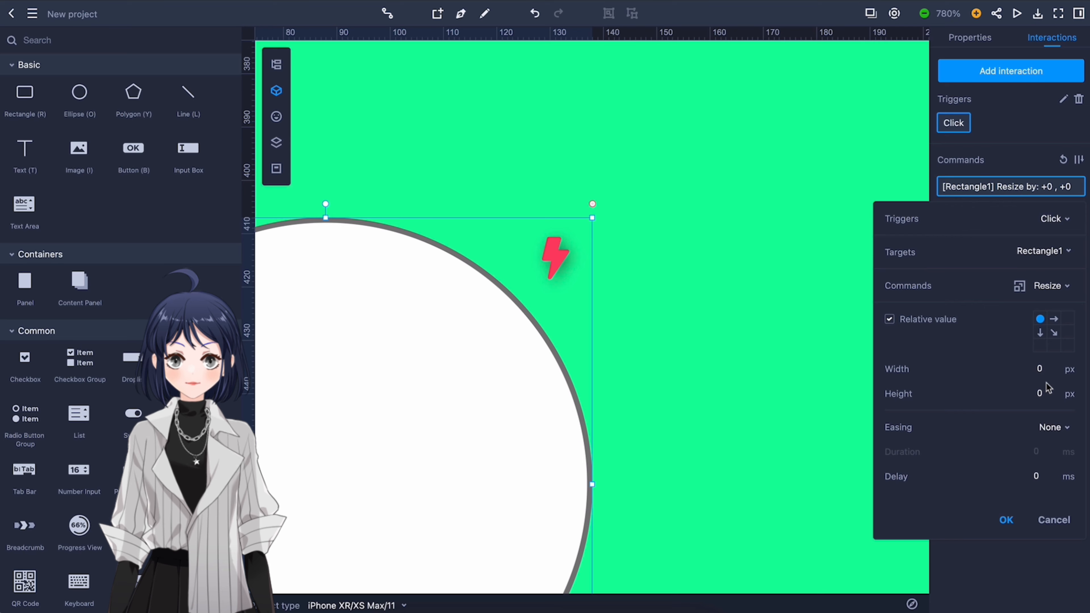
click(1004, 521)
key(shift+1)
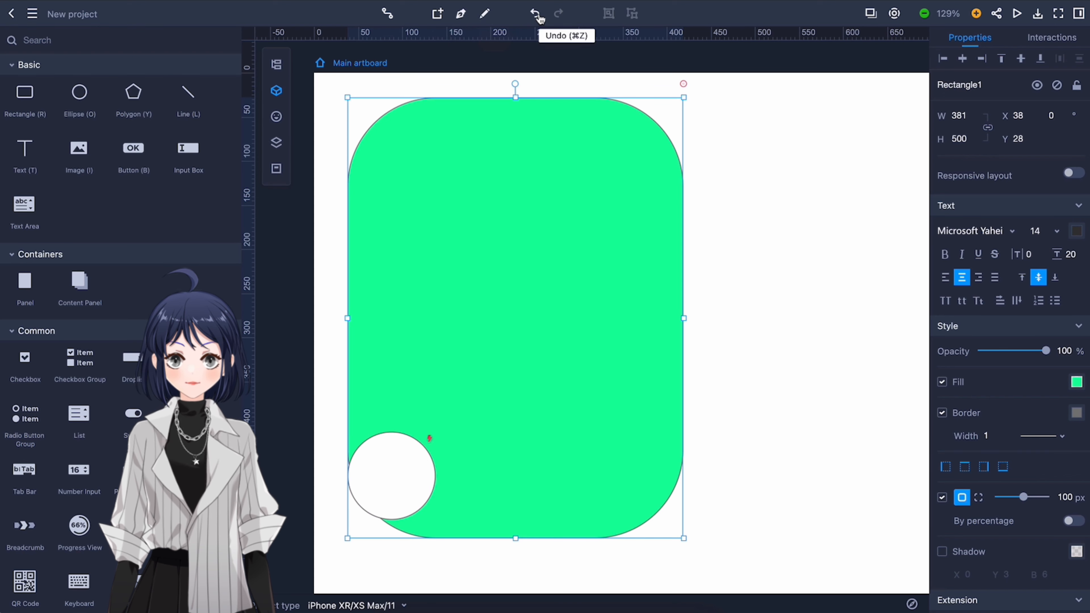
- View the artboard list and look through the green rectangle's Selected, Mouse hover, Disabled, Pressed and Focused states
click(871, 14)
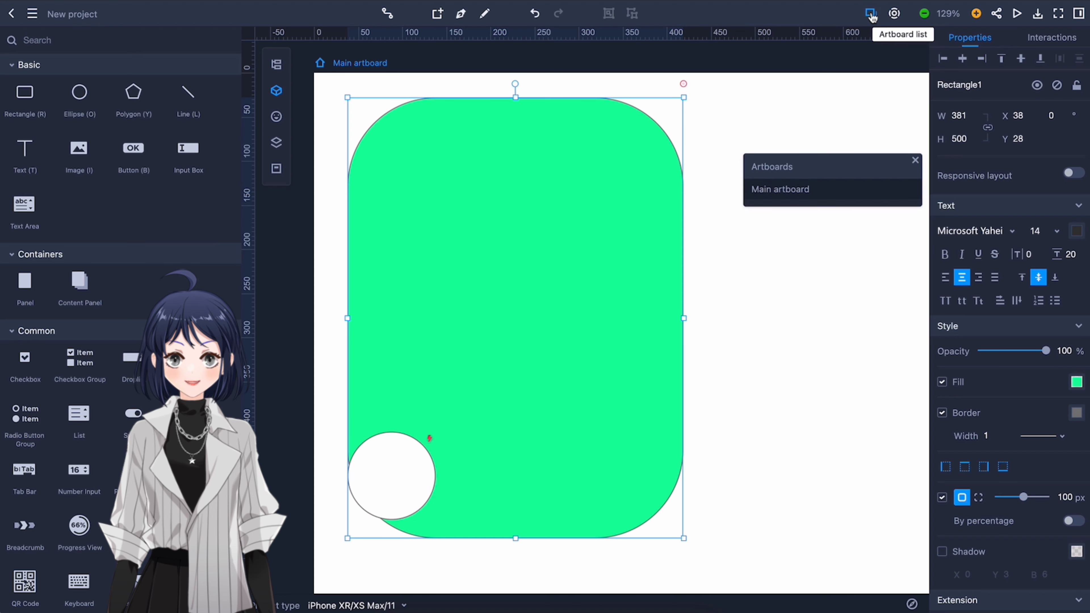
click(894, 14)
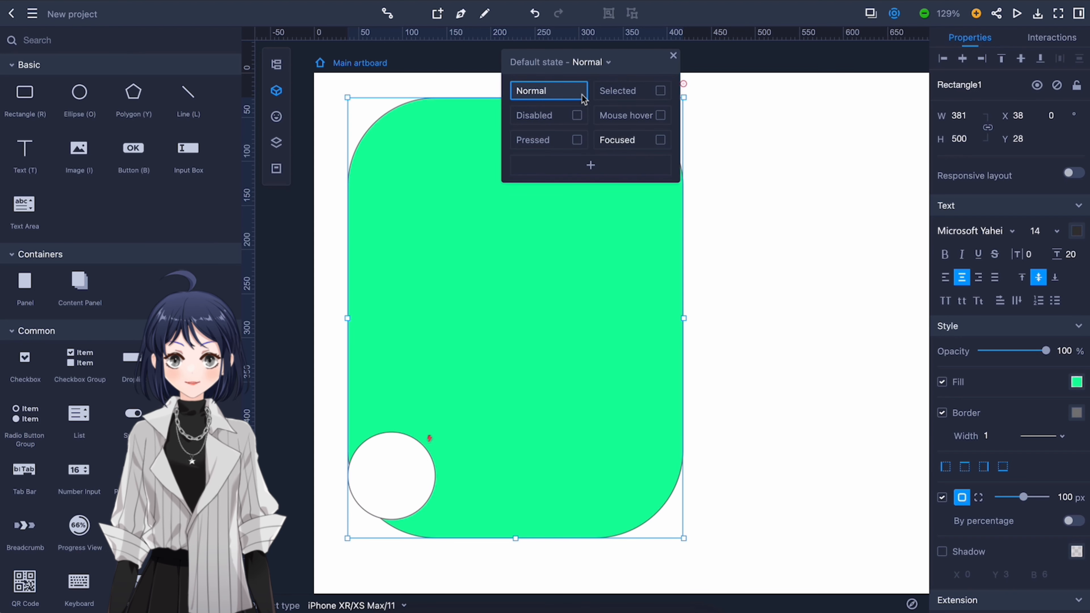
click(626, 93)
click(625, 115)
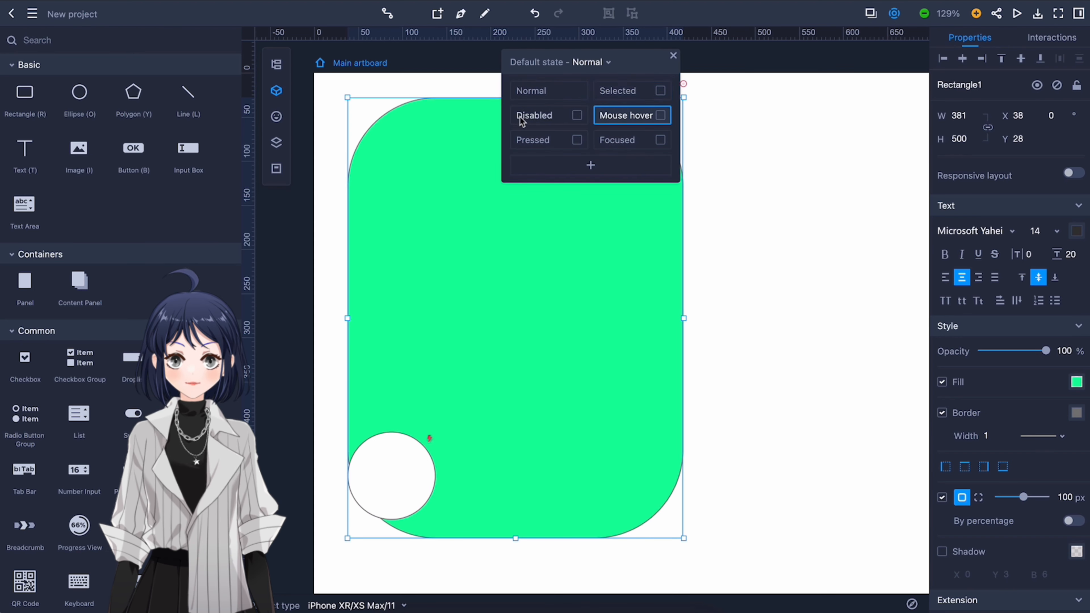
click(532, 116)
click(528, 142)
click(610, 140)
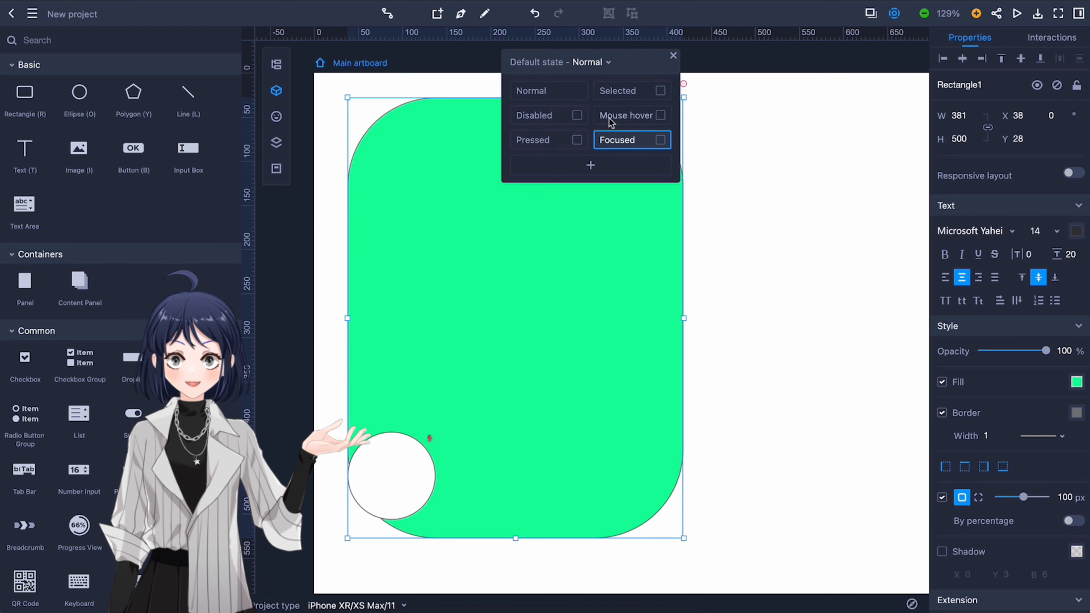
click(626, 114)
click(673, 56)
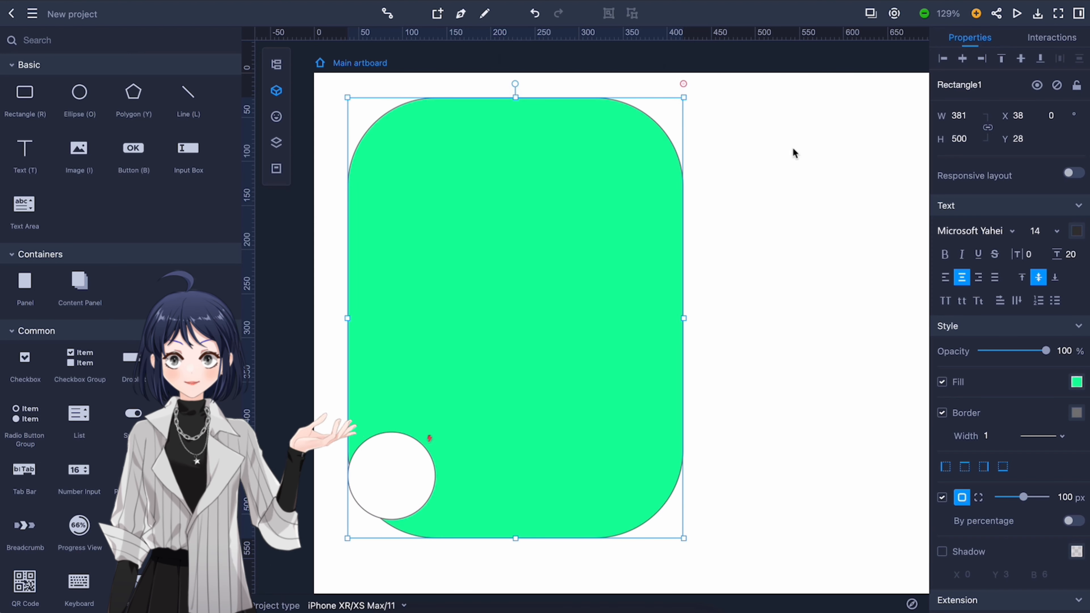
- Try zooming the canvas out and back in to 150%, and view the preset zoom levels
click(924, 15)
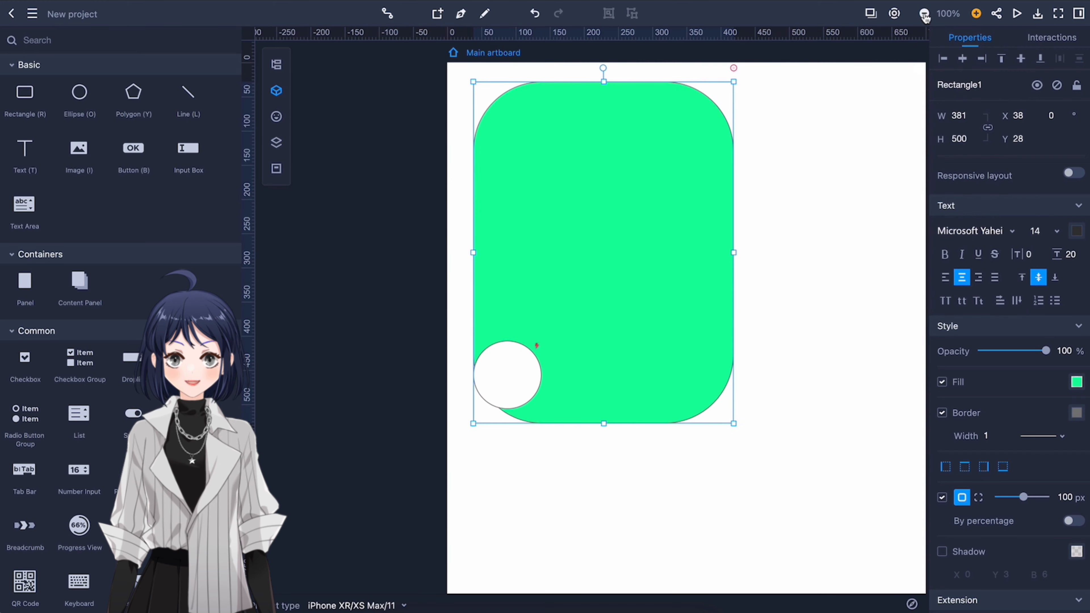
click(924, 15)
click(977, 14)
click(977, 14)
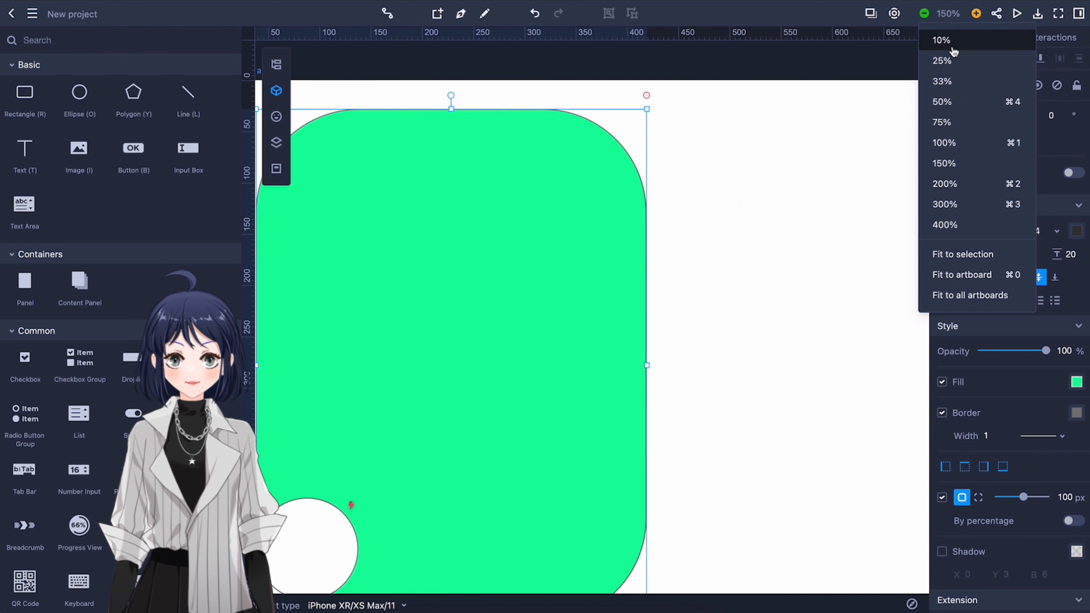
- Compare the public and private sharing options for the project and copy the private share link
click(996, 15)
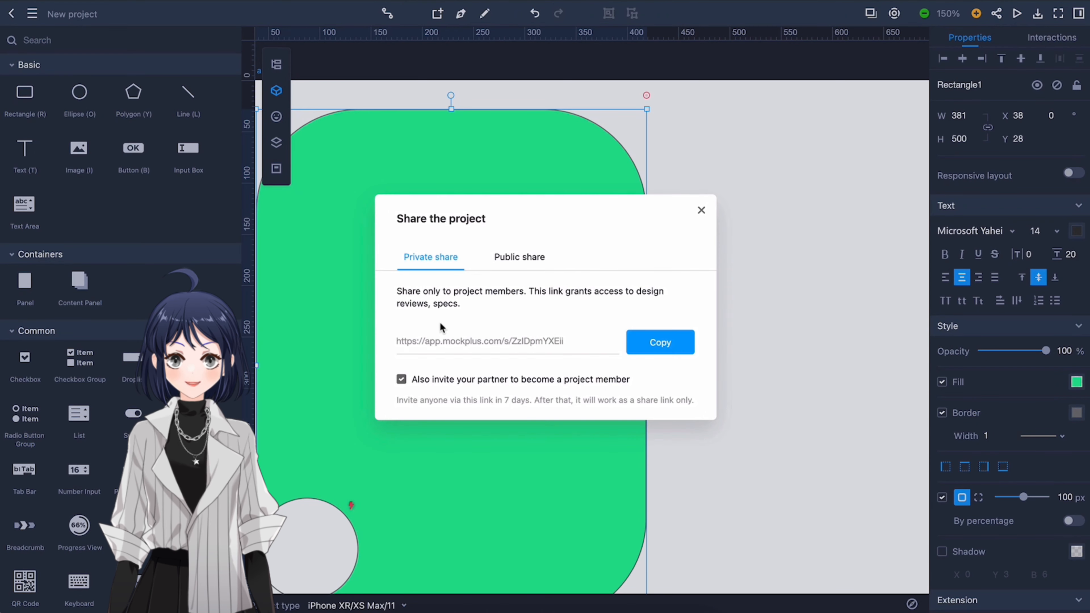
click(516, 254)
click(442, 262)
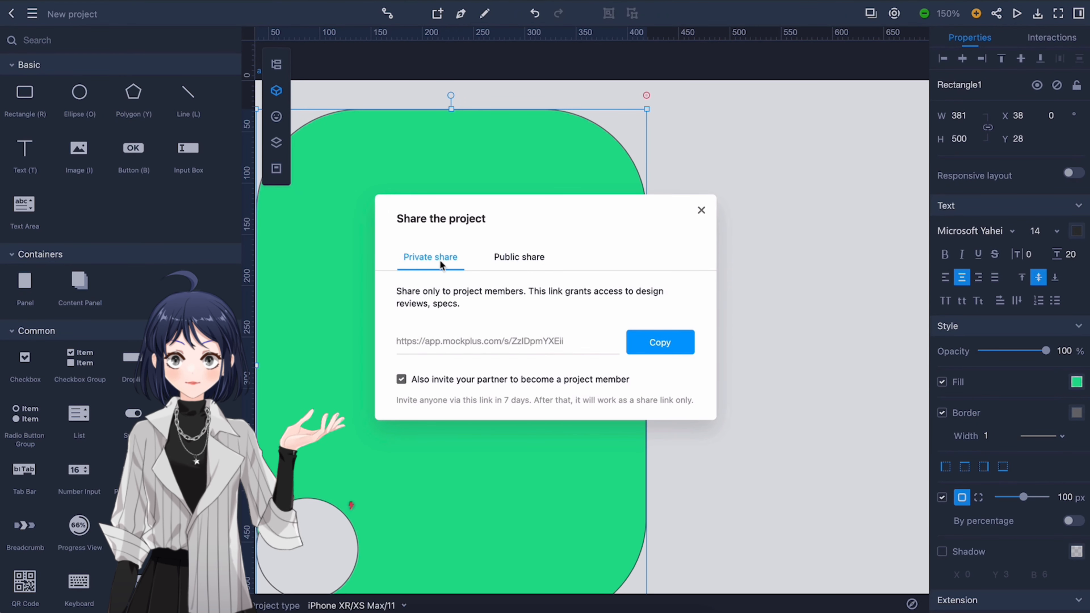
click(665, 342)
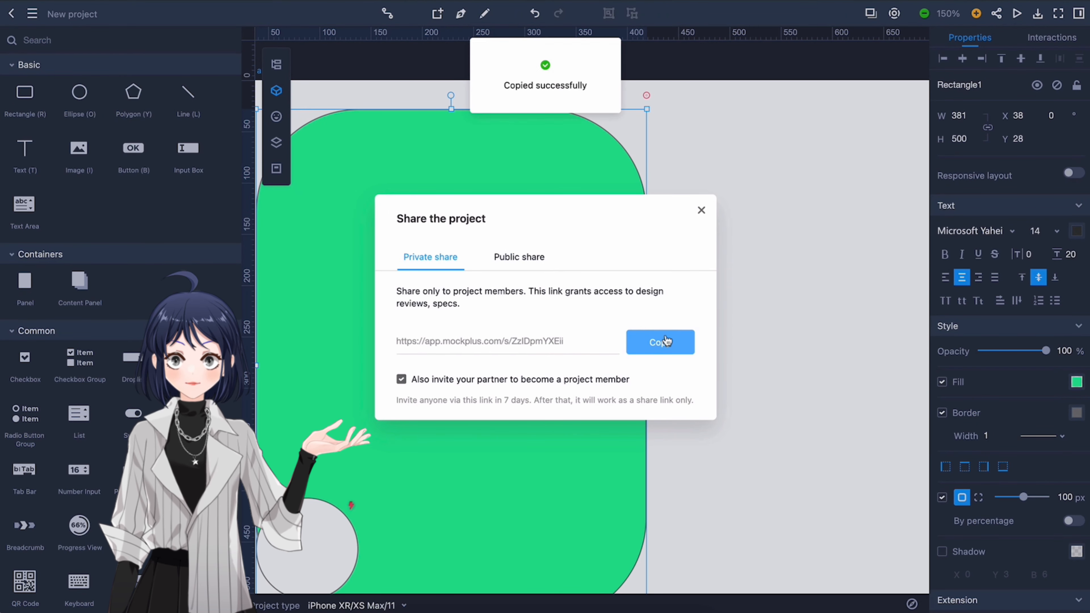
click(702, 213)
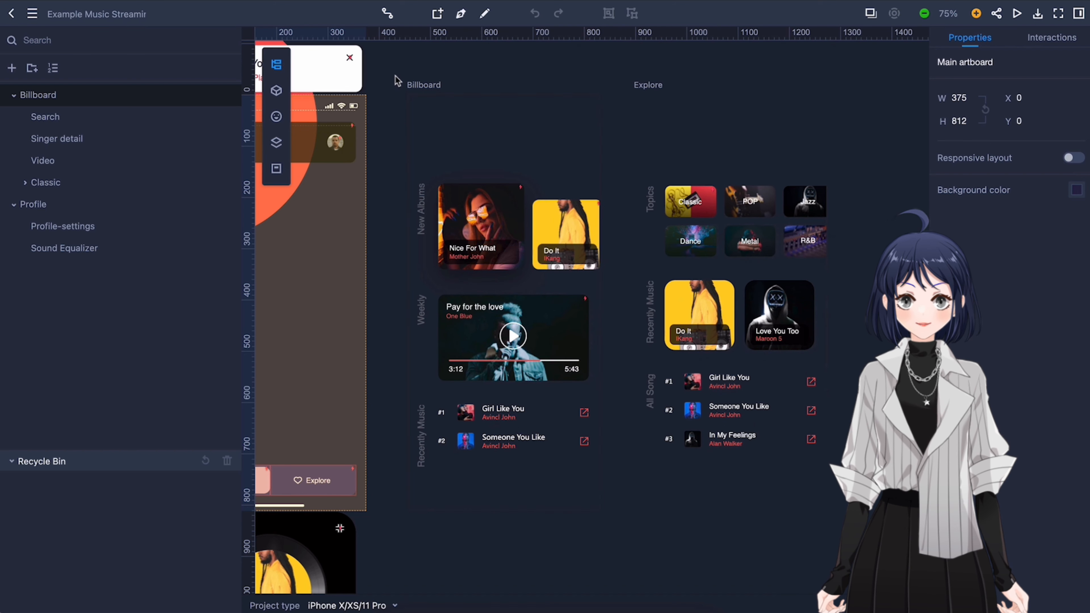
- Leave the editor for the music streaming project's storyboard and move the Profile-settings and Profile screens up level with Sound Equalizer
click(13, 19)
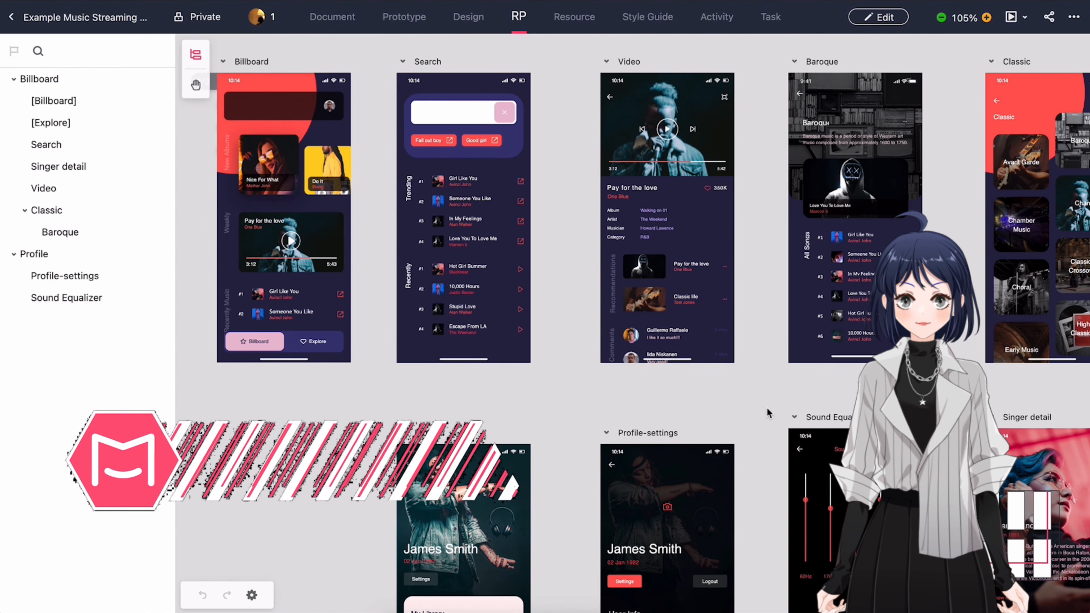
scroll(768, 409, down, 2)
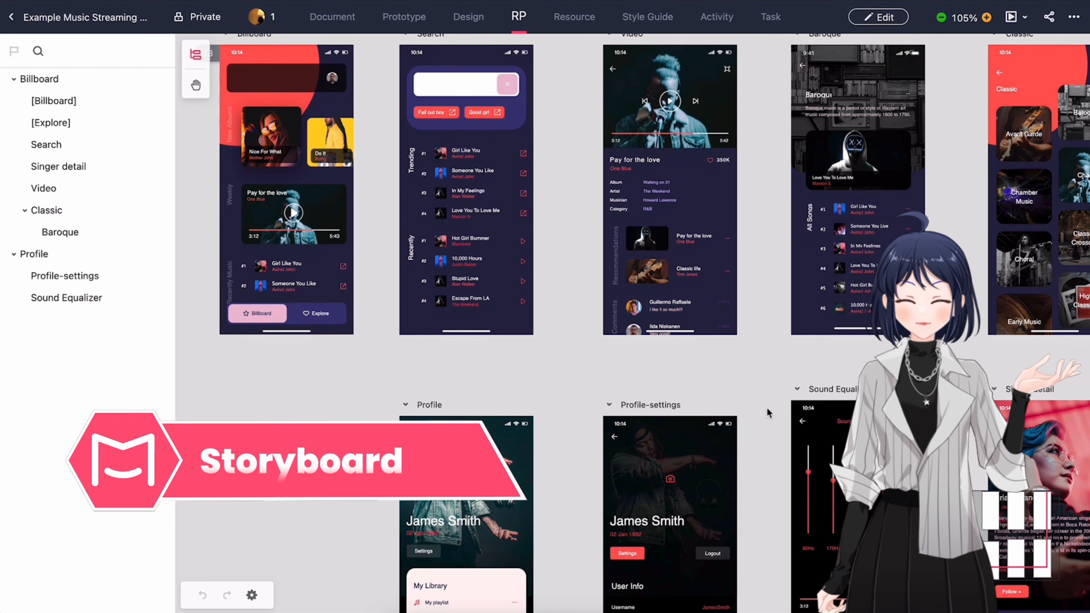
scroll(767, 408, right, 8)
scroll(767, 409, down, 3)
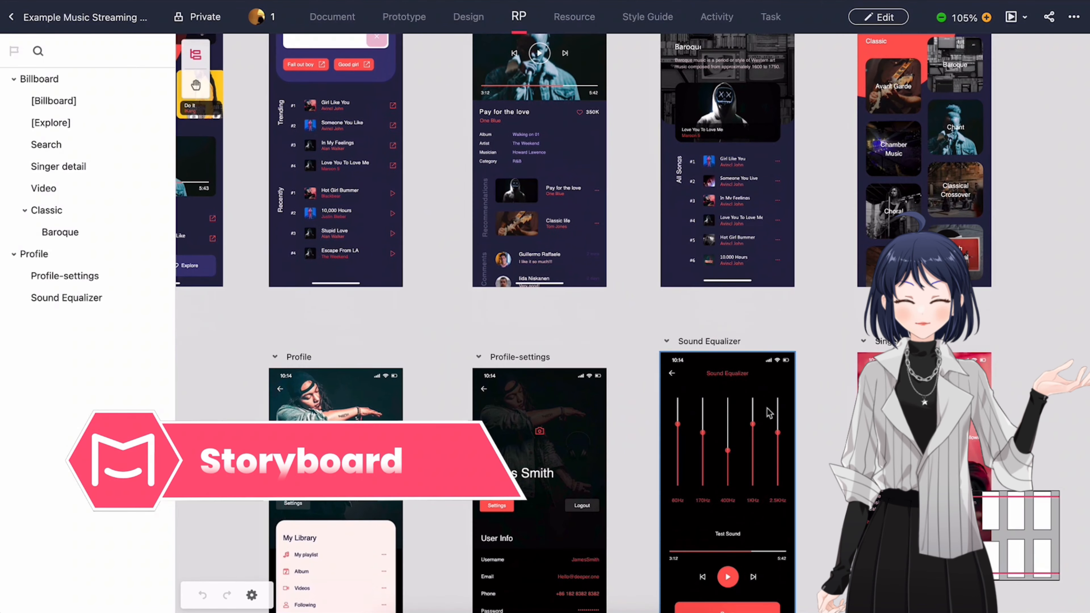
scroll(767, 409, down, 3)
scroll(767, 408, left, 3)
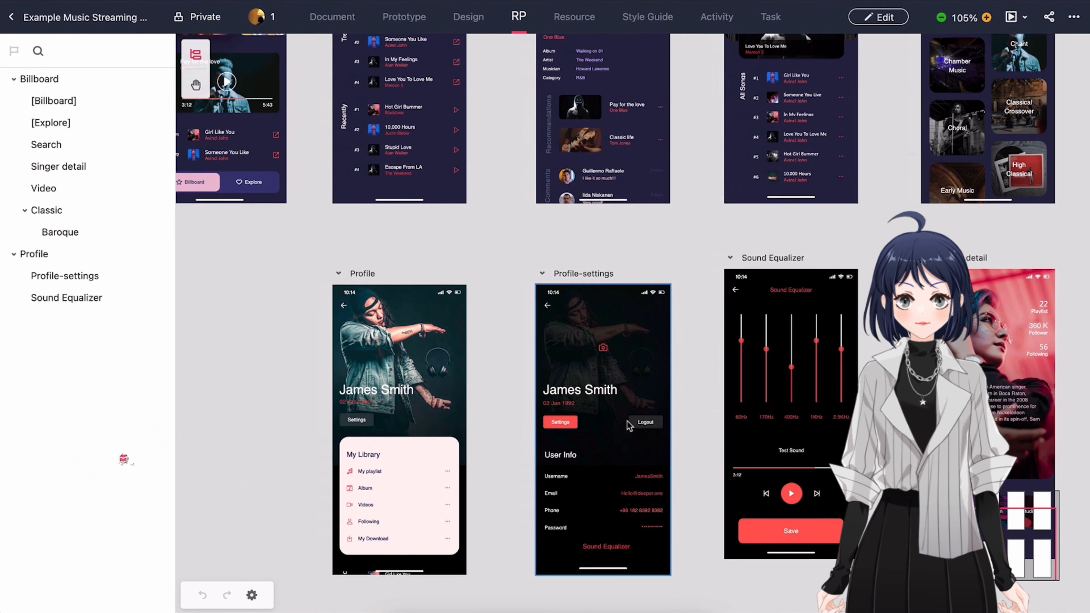
drag(629, 425, 629, 409)
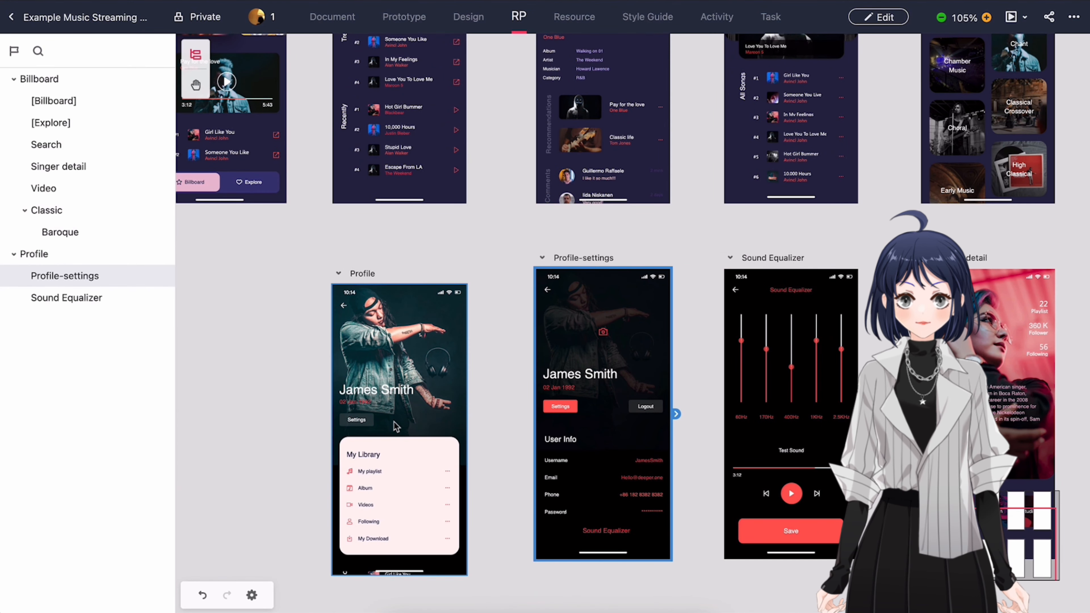
drag(396, 426, 396, 410)
- Connect the Billboard screen to the Search screen with a flow arrow
scroll(297, 365, up, 3)
scroll(296, 365, left, 3)
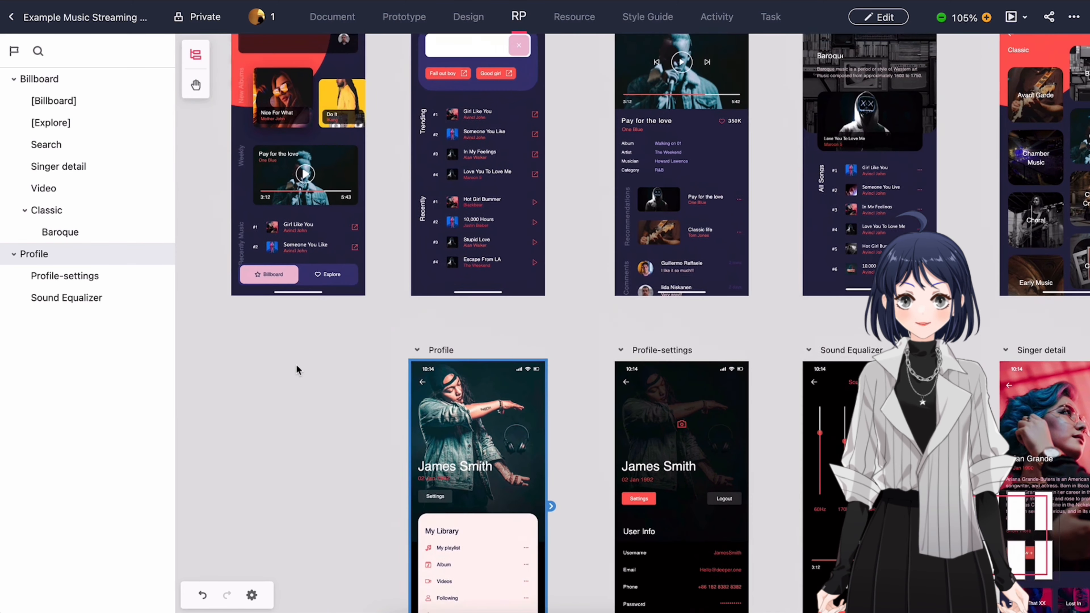
scroll(297, 366, up, 3)
scroll(297, 366, left, 1)
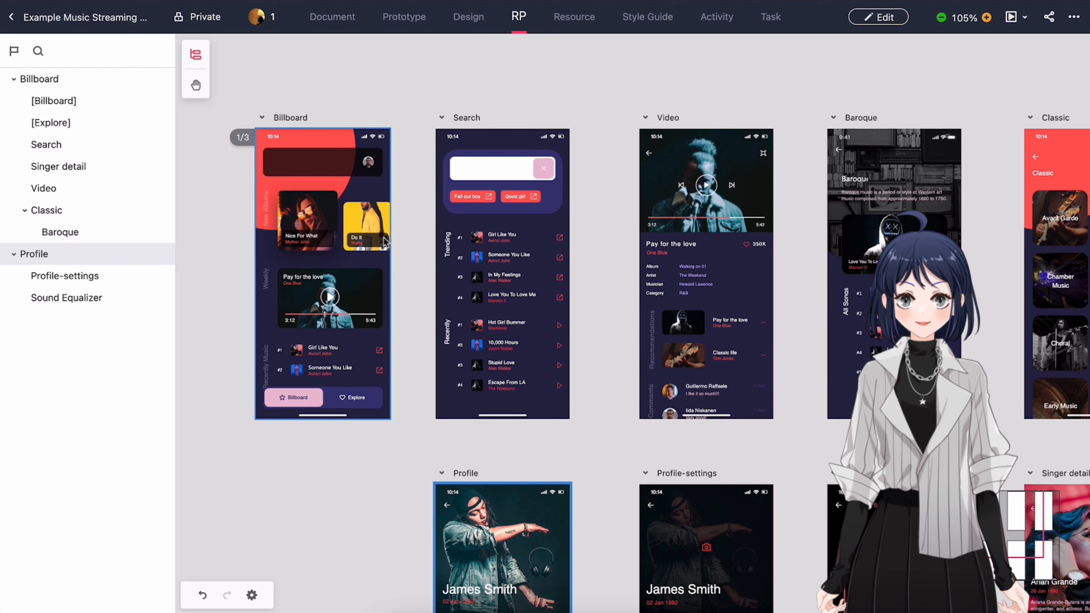
click(386, 262)
drag(423, 282, 494, 279)
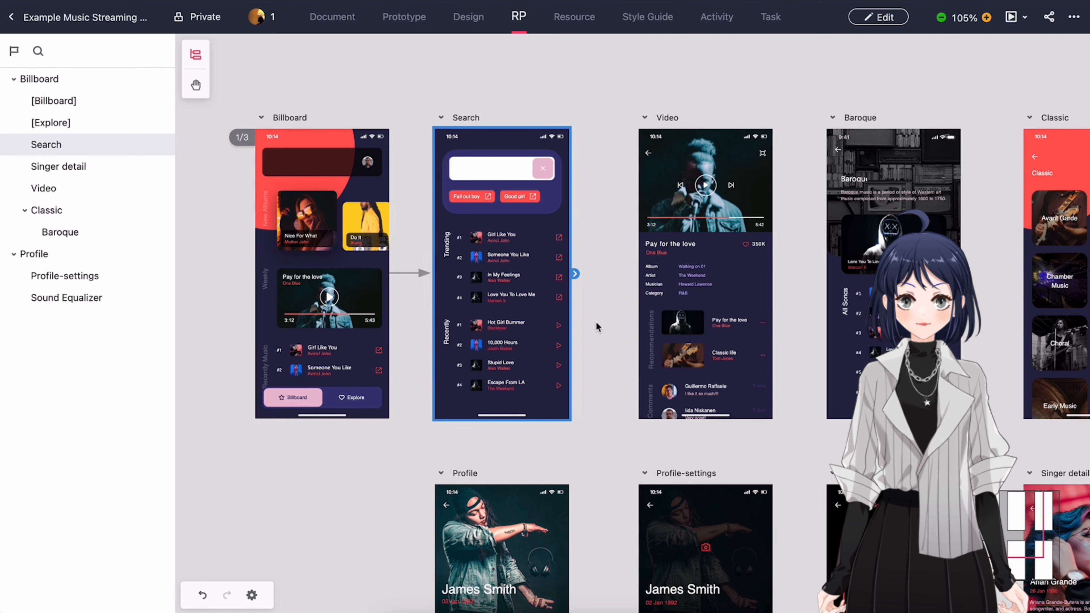
- Connect the Search screen to the Video screen with a flow arrow
scroll(597, 323, right, 3)
scroll(596, 324, down, 1)
drag(499, 238, 525, 239)
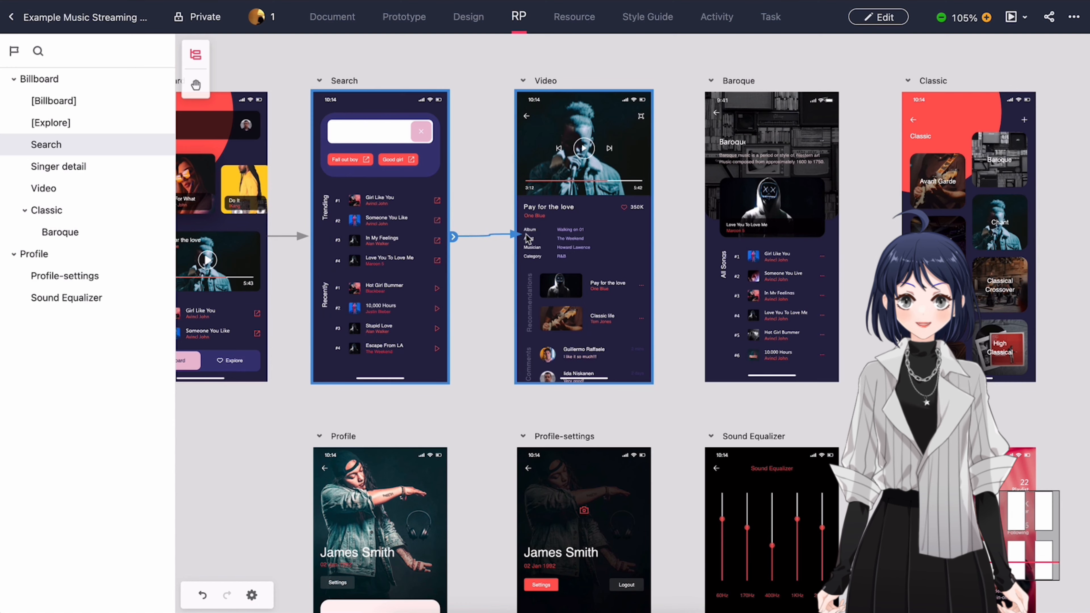
- Move the Classic screen farther to the right of Baroque to leave a wide gap between them
scroll(744, 340, right, 5)
scroll(744, 340, up, 1)
scroll(743, 336, right, 3)
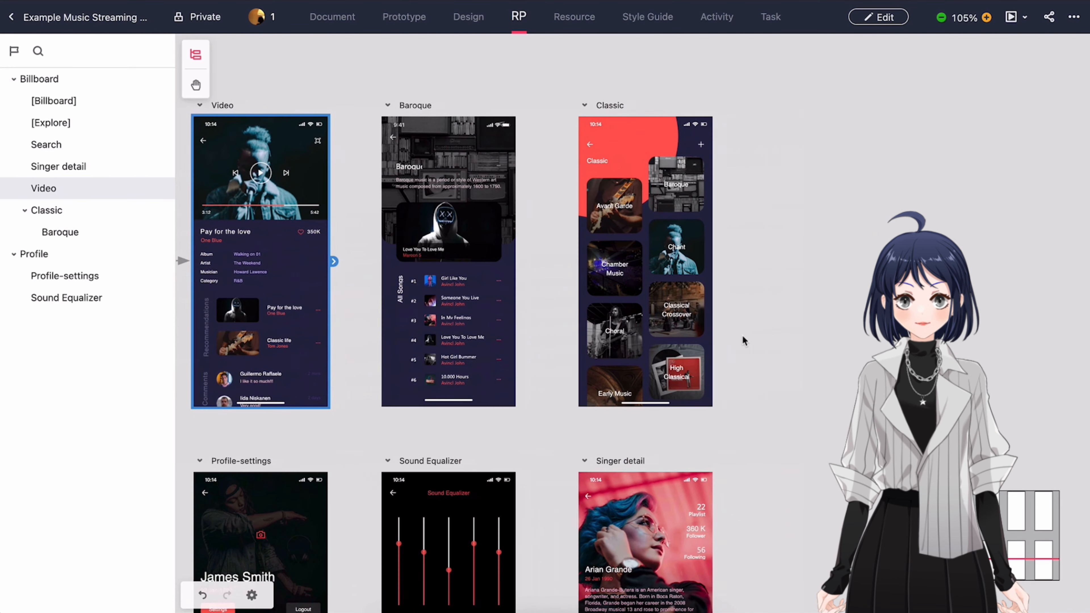
drag(632, 249, 822, 249)
- Connect the Baroque screen to the Classic screen with a flow arrow labelled "optional"
click(431, 266)
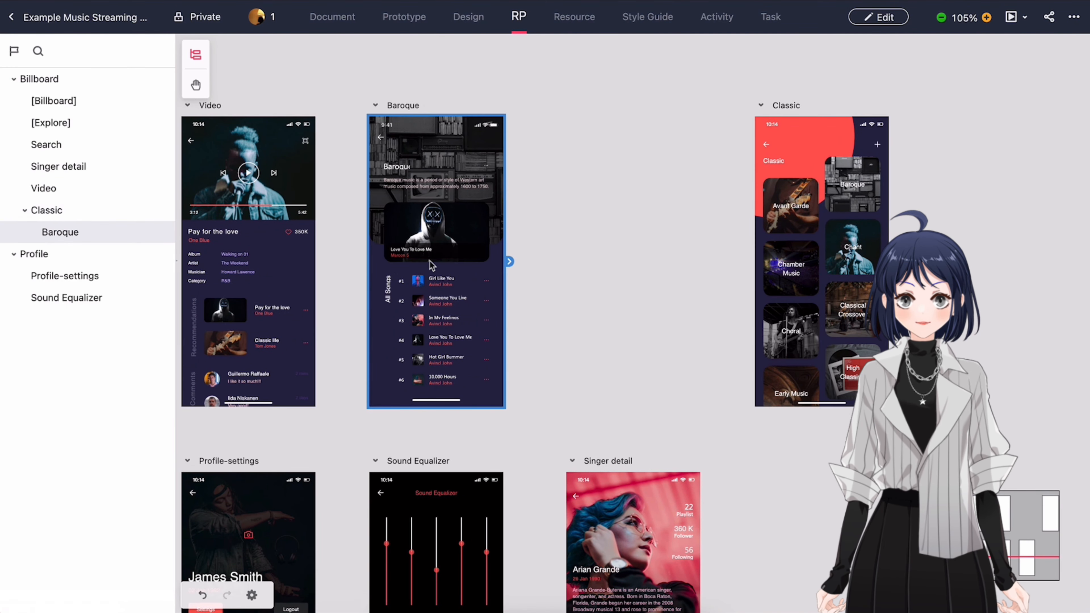
drag(696, 267, 773, 263)
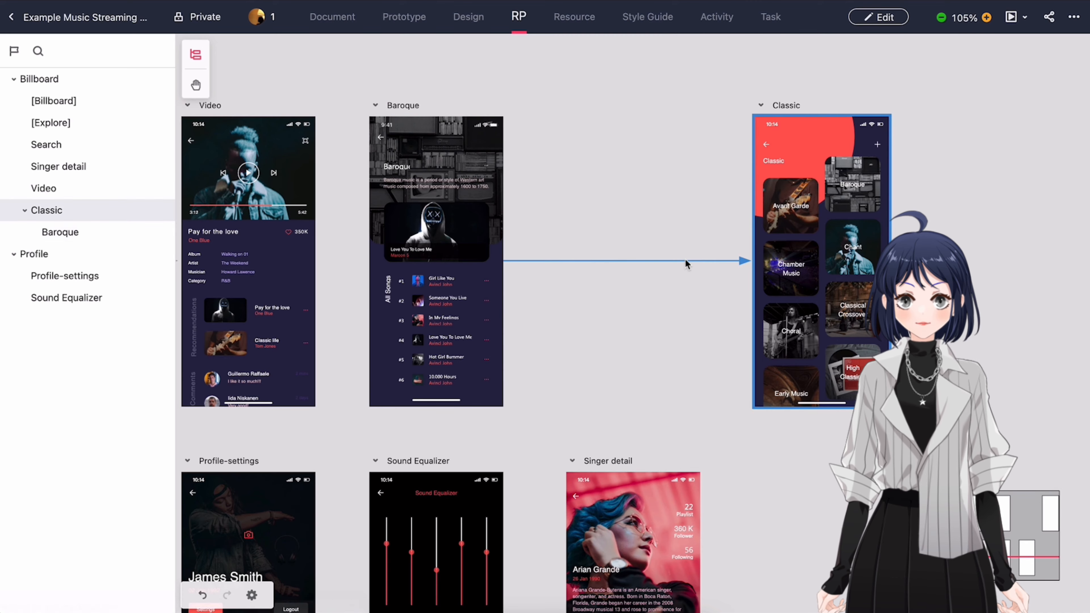
click(635, 260)
text(optional)
key(Return)
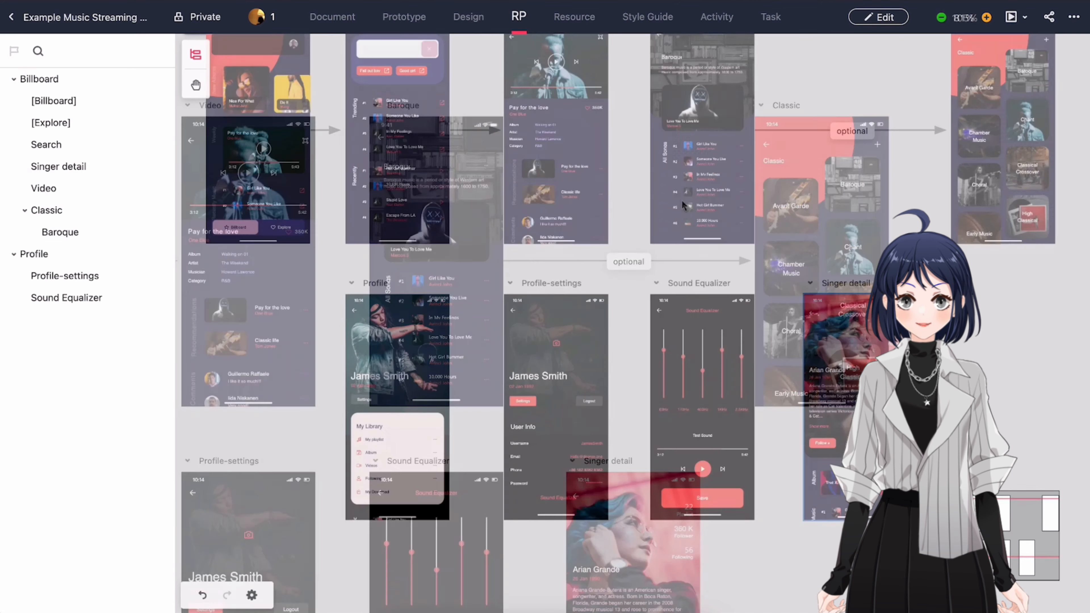
- Preview the prototype, testing the Pay for the love video link and return, and switching to Explore and back to Billboard
scroll(630, 322, down, 3)
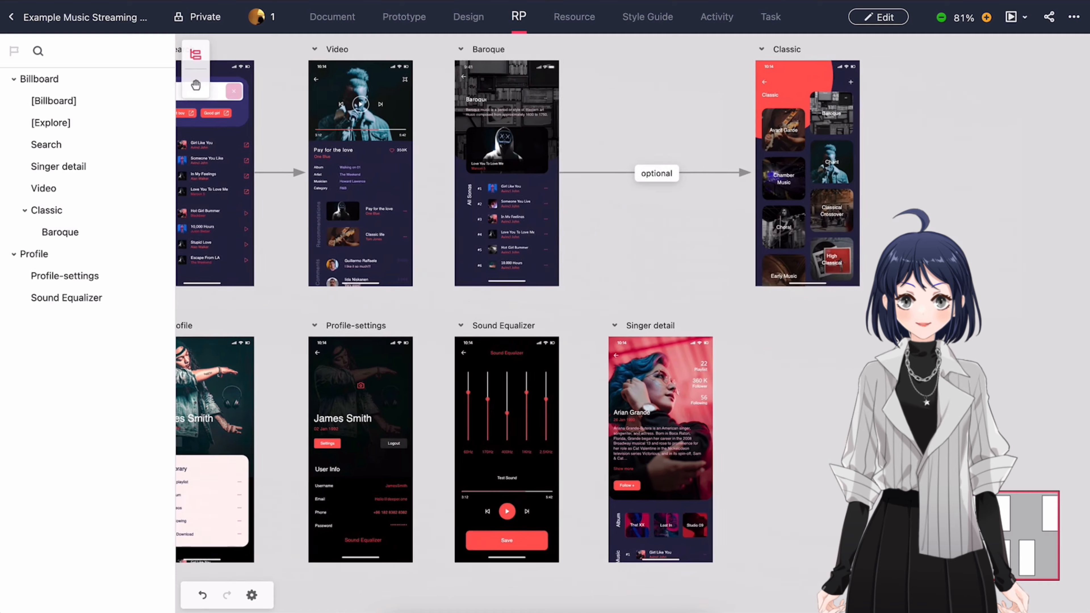
scroll(631, 322, up, 3)
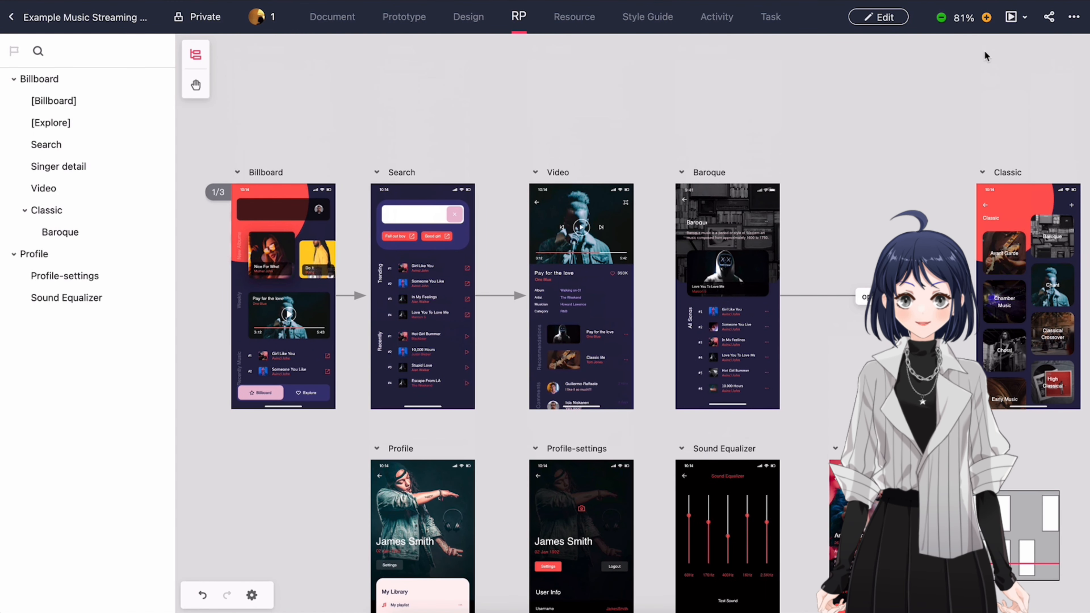
click(1009, 19)
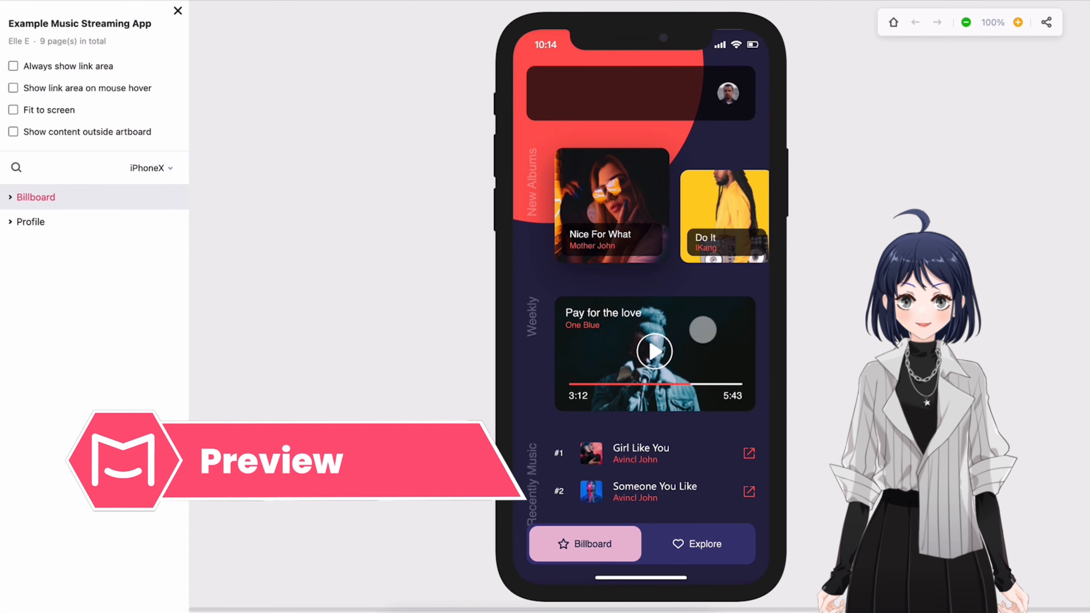
click(702, 330)
click(533, 78)
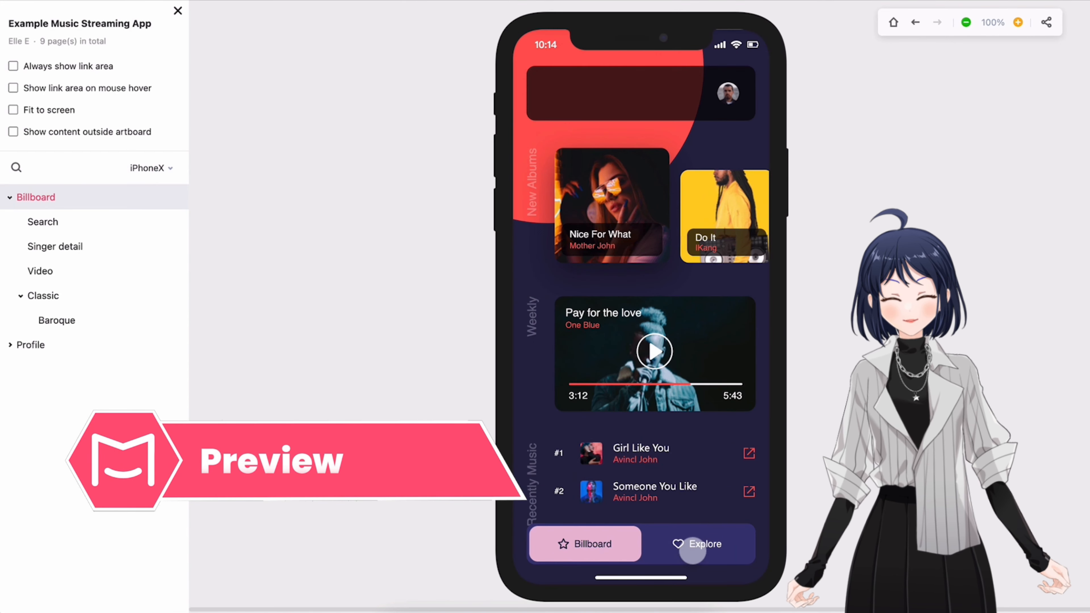
click(693, 551)
click(582, 543)
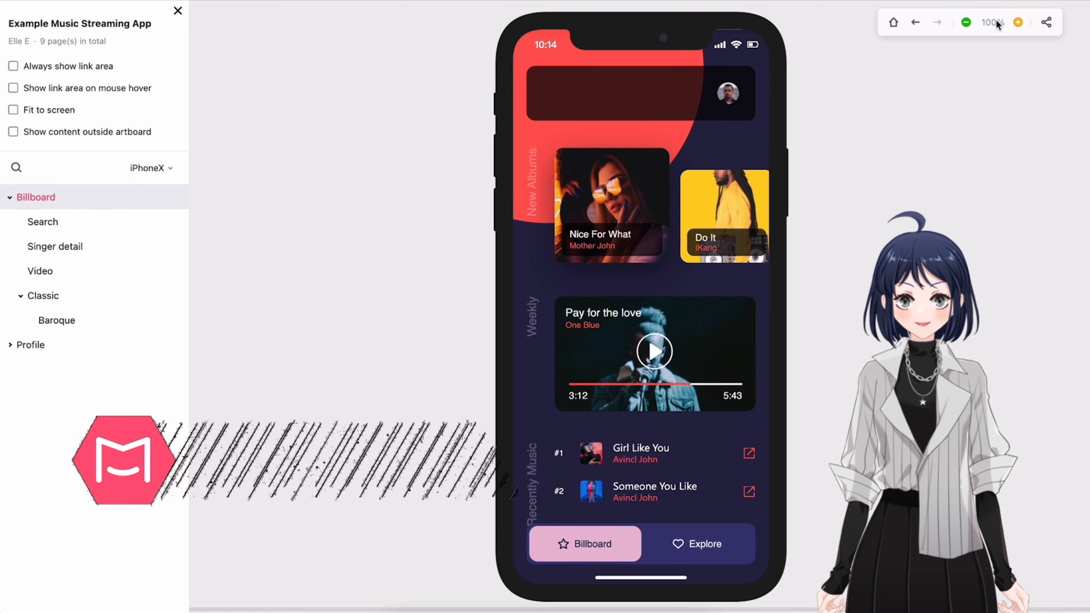
- Examine the sharing options for the prototype's preview link, including device frame and display settings
click(1048, 23)
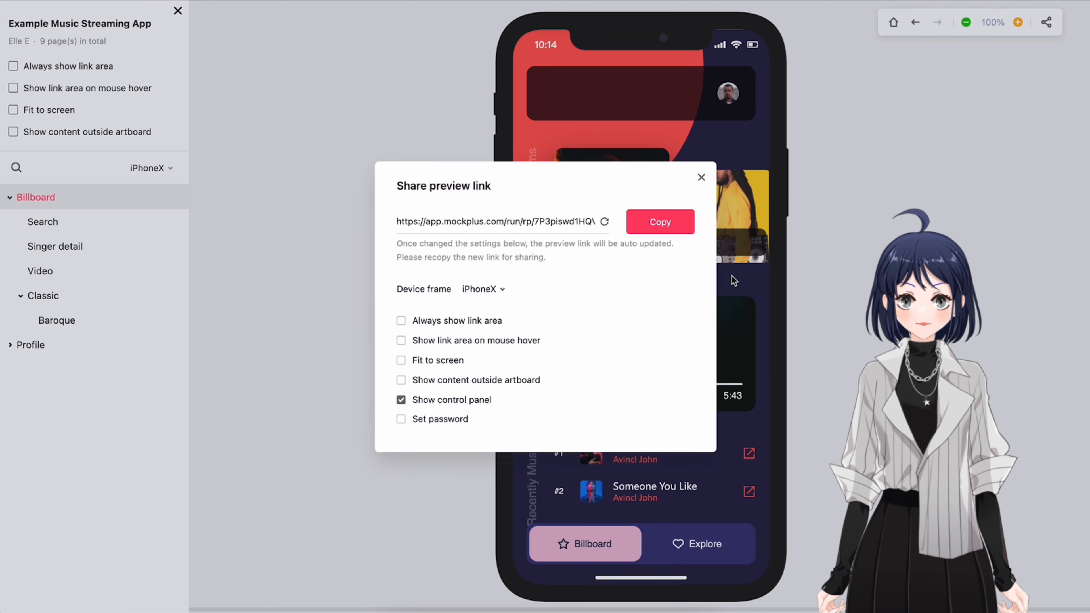
click(701, 178)
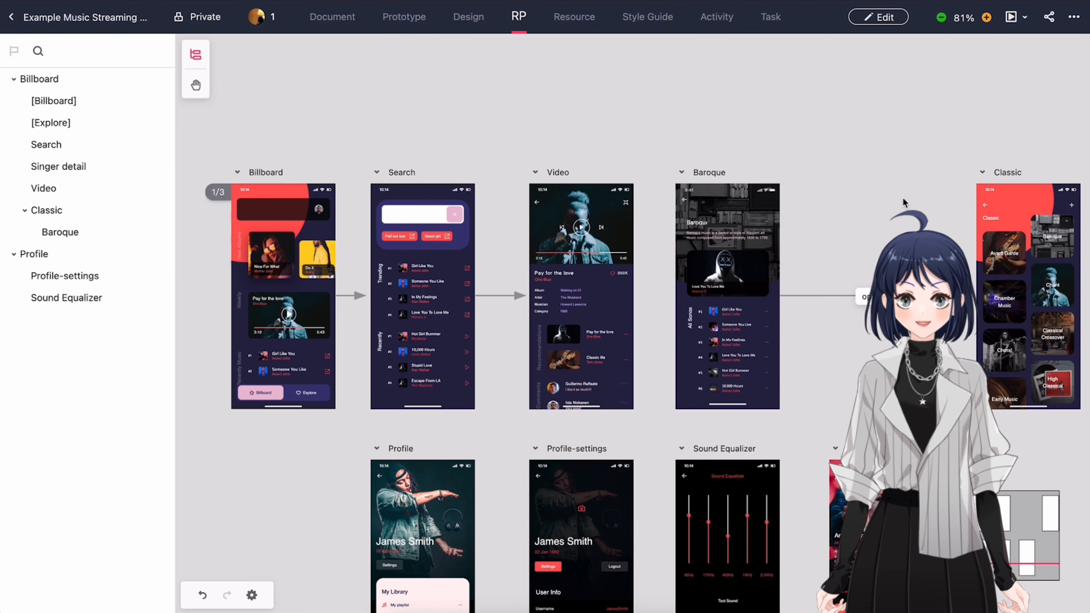
- Copy the project's public share link for the whole project
click(1050, 20)
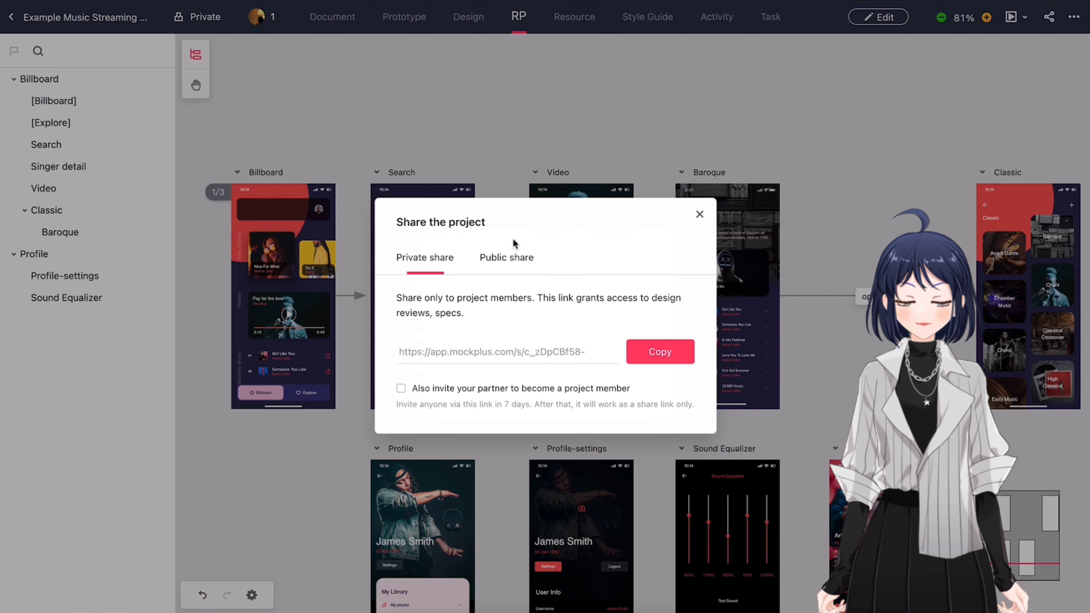
click(511, 257)
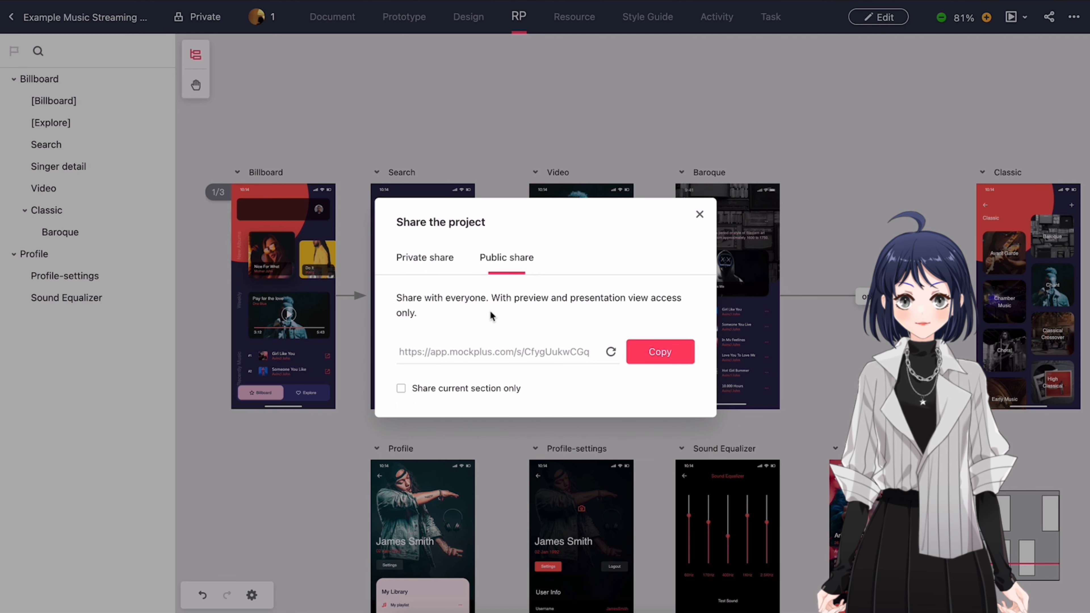
click(646, 353)
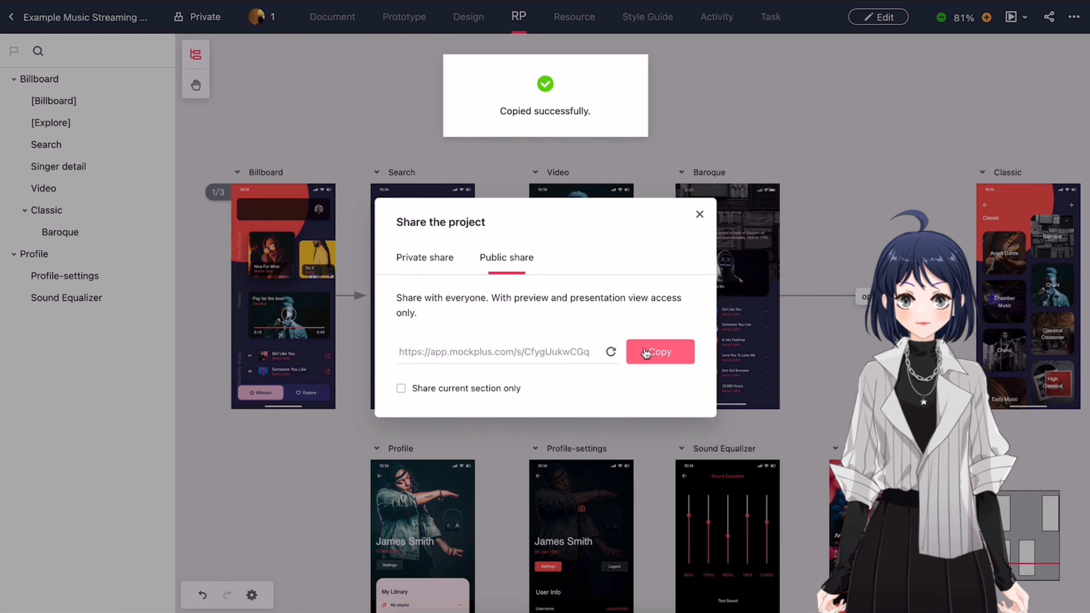
click(700, 214)
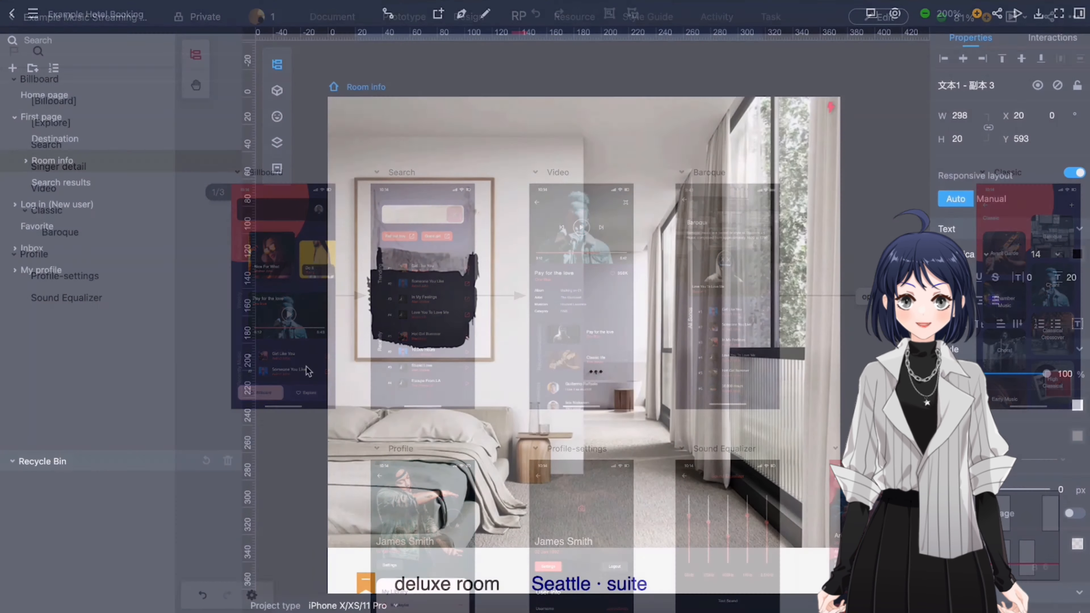
- Widen the Seattle listing's "Safe · disinfection" text box slightly on the Favorite page
scroll(307, 370, down, 10)
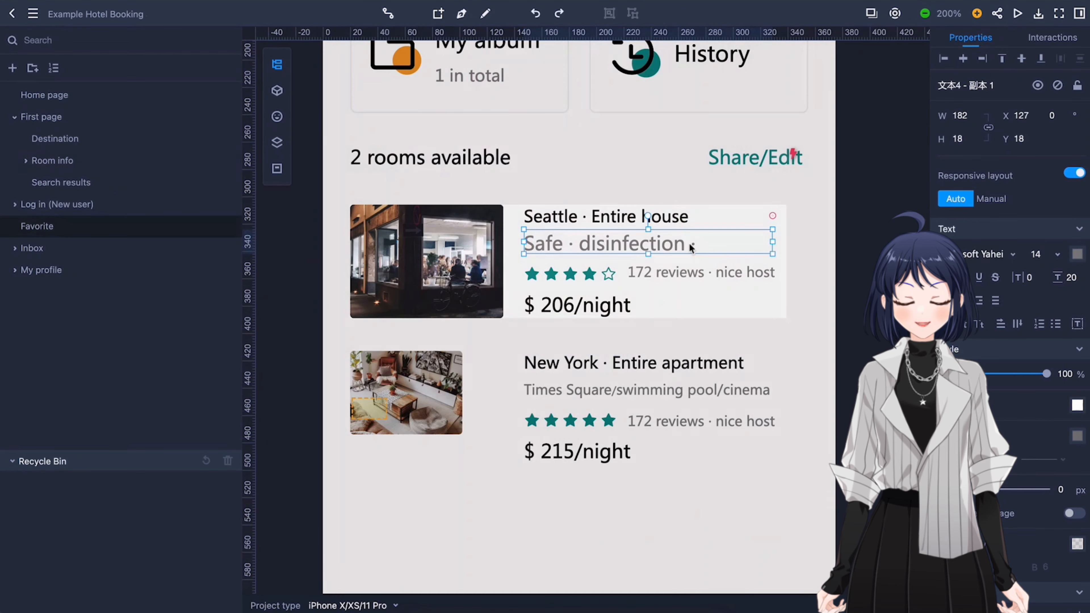
drag(773, 253, 789, 257)
click(808, 329)
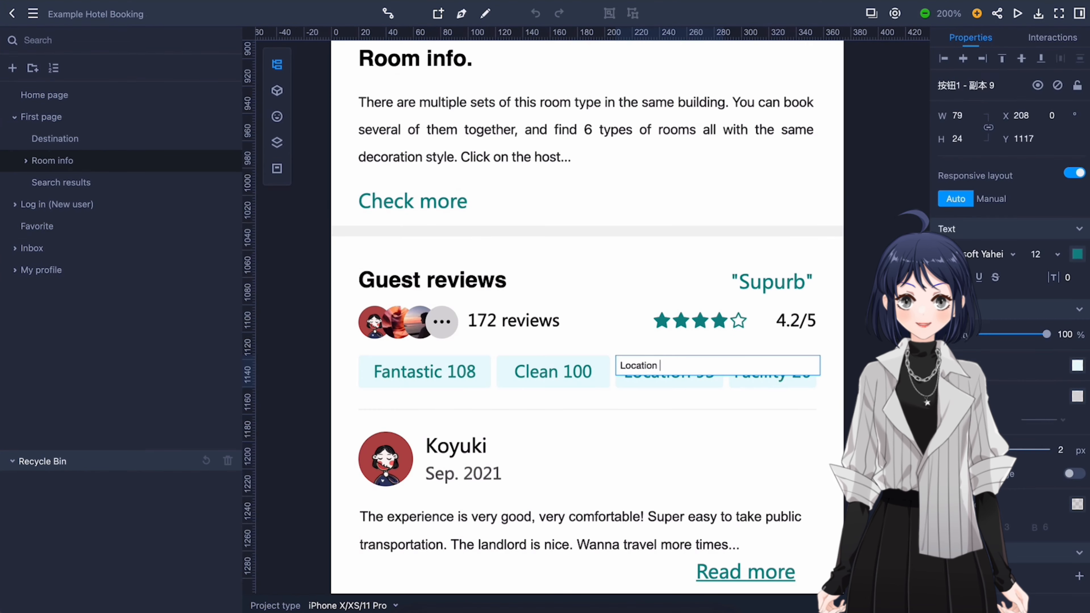
- Change the Location tag in the Guest reviews section to read "Location 100"
text(100)
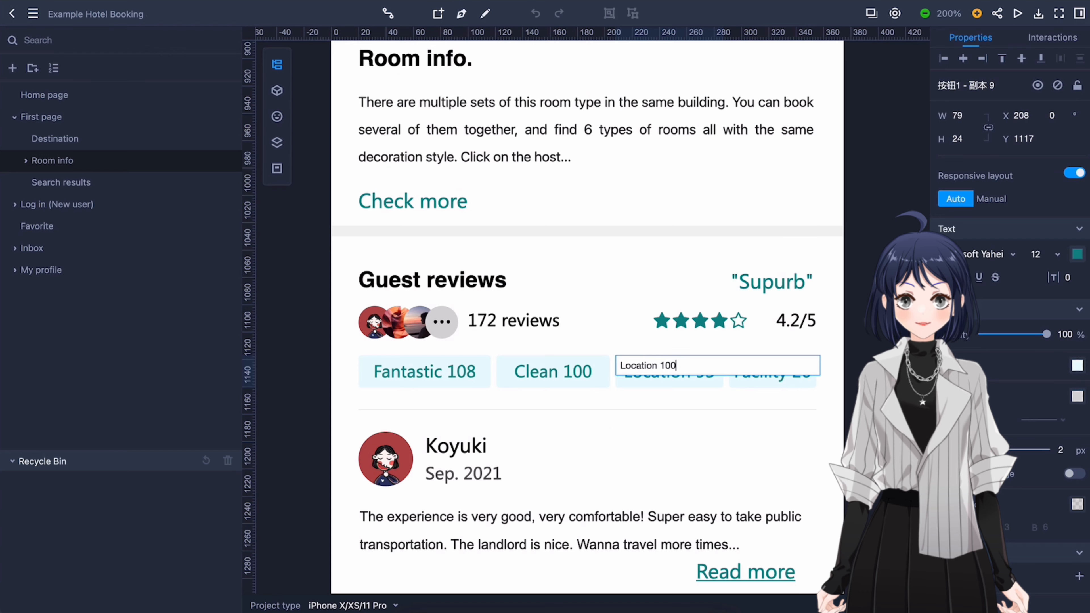
key(Escape)
mouse_move(773, 374)
mouse_down()
mouse_move(770, 363)
mouse_move(772, 373)
mouse_up()
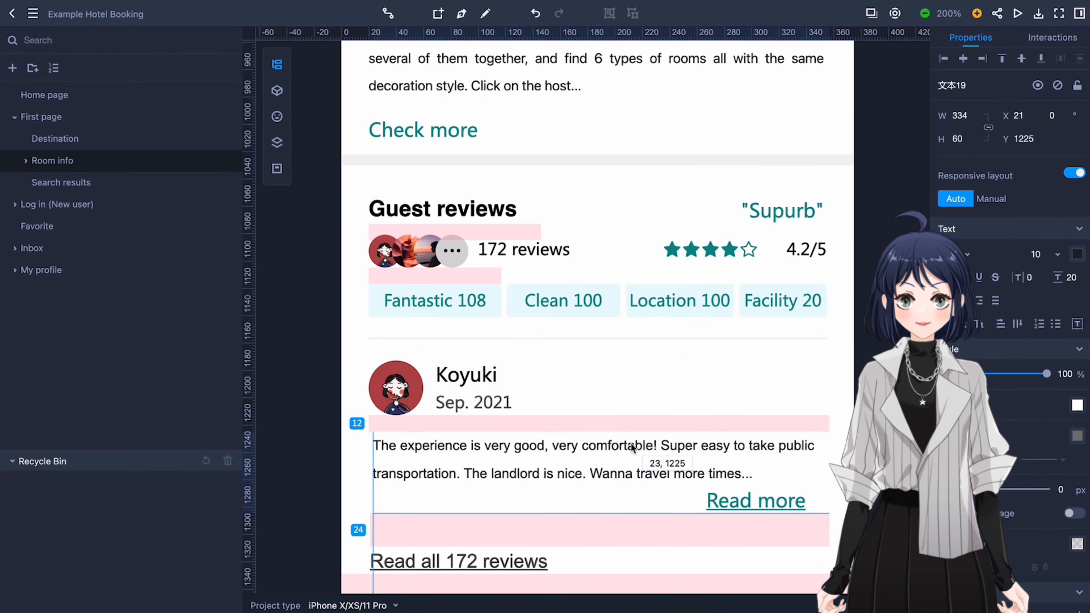
- Nudge the guest review paragraph horizontally beneath the reviewer's avatar and deselect it
drag(634, 448, 629, 448)
click(696, 385)
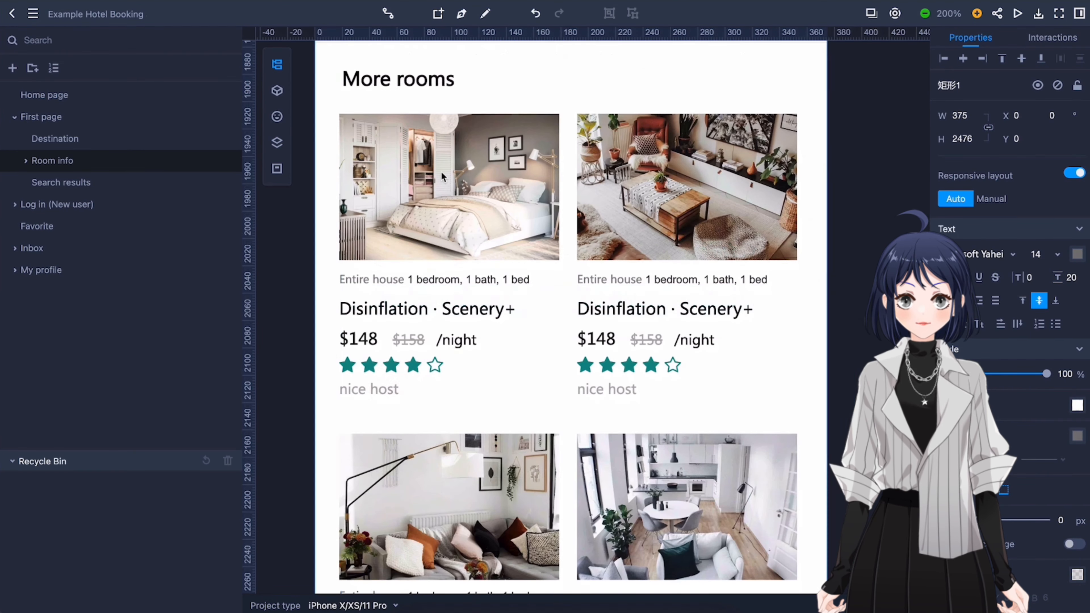
- Draw an interaction link from the first room card in the More rooms section
click(442, 176)
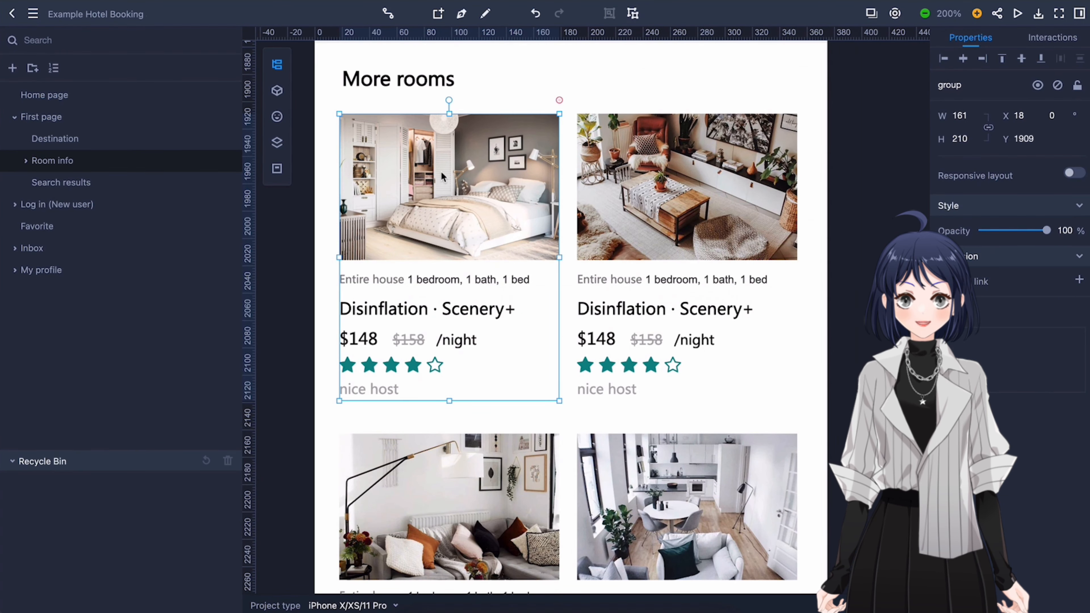
drag(559, 100, 634, 117)
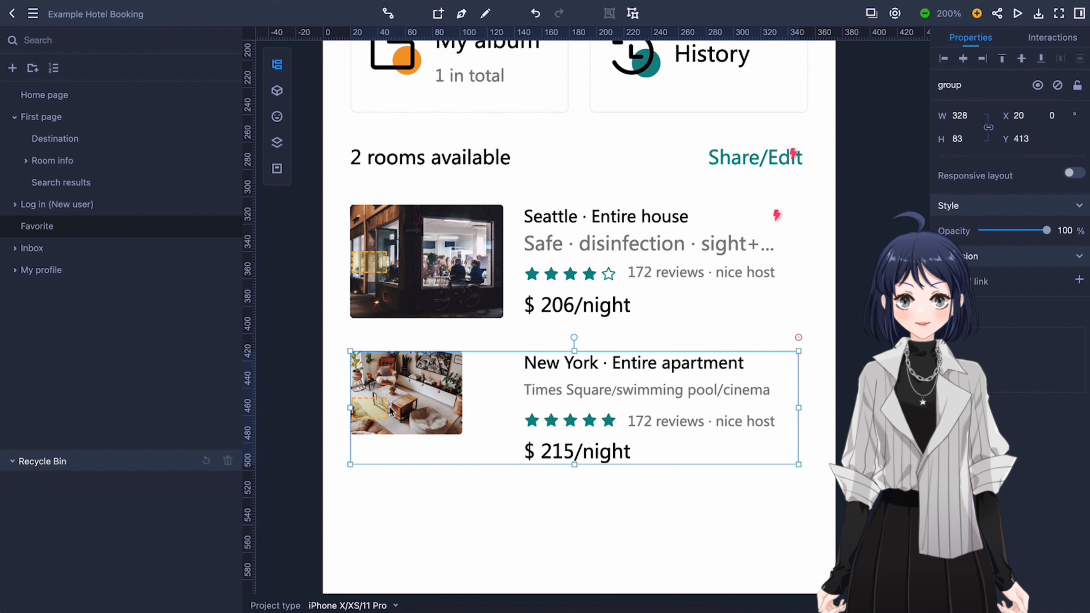
- Enlarge the New York apartment photo inside its listing group on the Favorite page to 112×83
double_click(391, 411)
drag(463, 436, 505, 465)
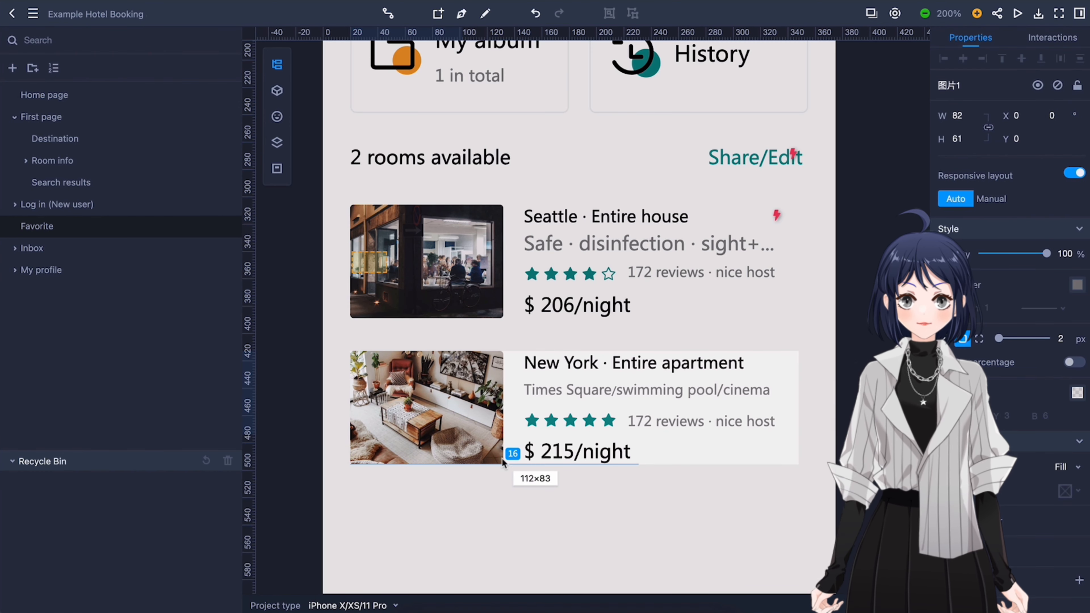
click(509, 505)
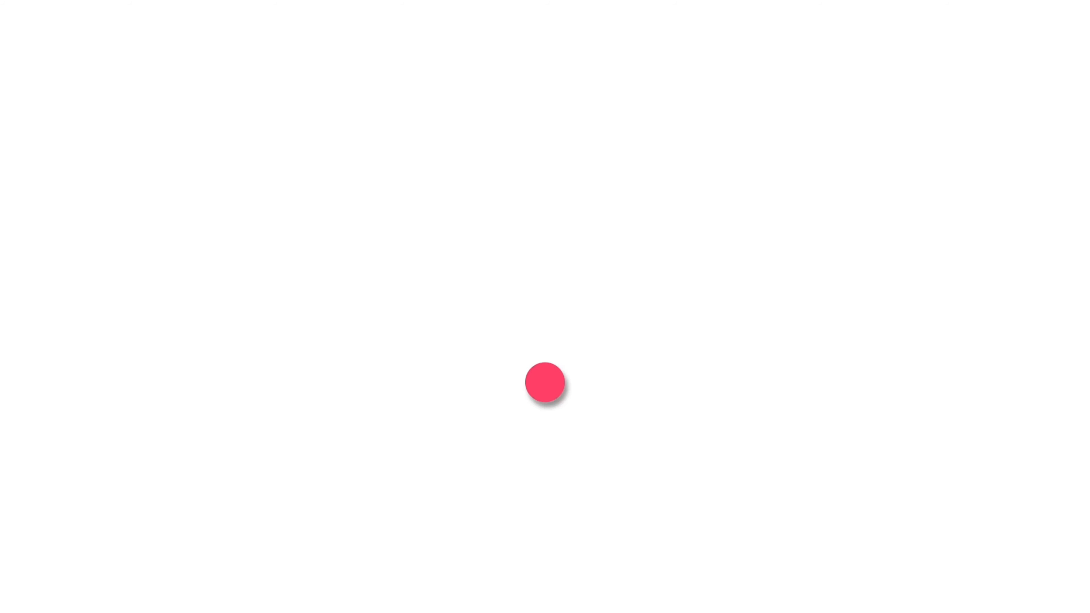